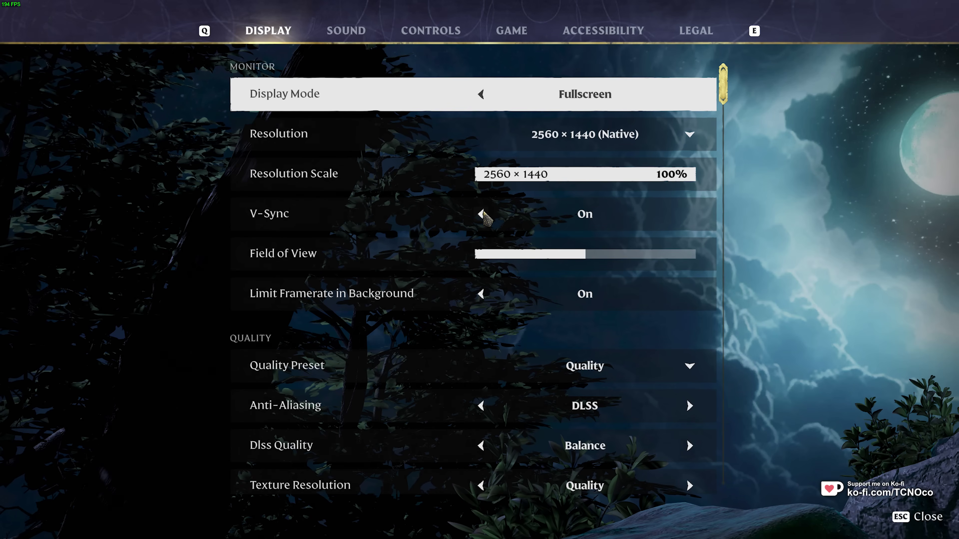
Step: Configure the display settings with V-Sync and anti-aliasing off, and texture, shadow, indirect lighting and reflection quality at Max. Quality
{"action": "left_click", "coordinate": [484, 214]}
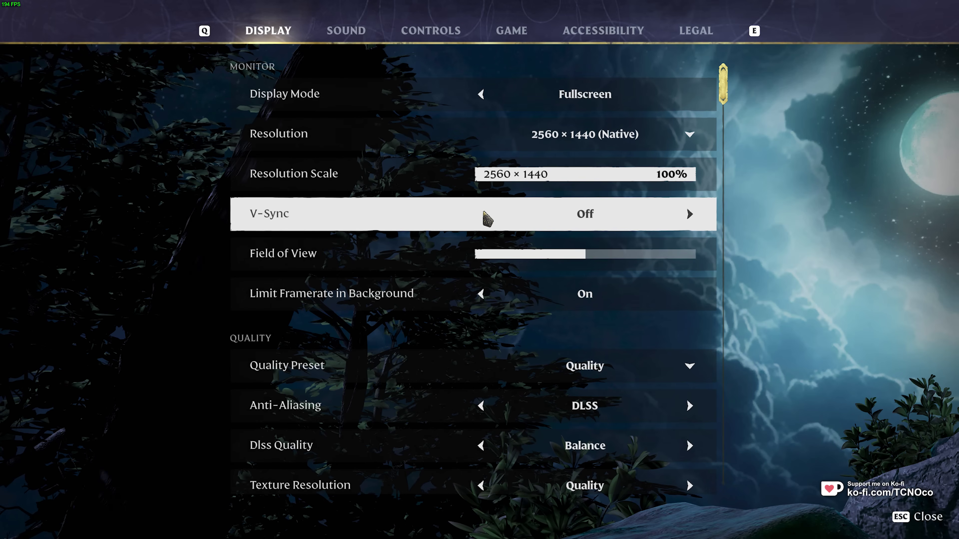
{"action": "scroll", "coordinate": [483, 214], "scroll_direction": "down", "scroll_amount": 3}
{"action": "left_click", "coordinate": [482, 274]}
{"action": "left_click", "coordinate": [483, 275]}
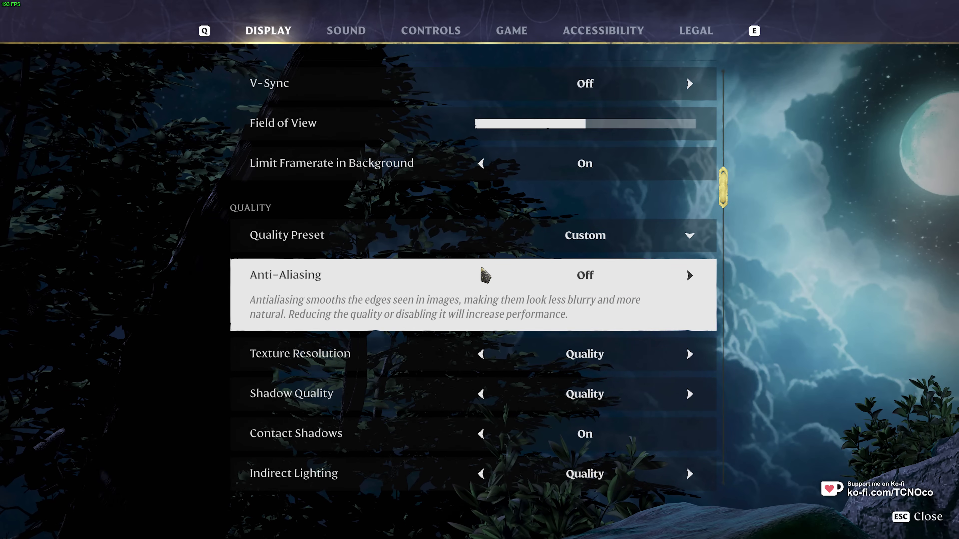
{"action": "scroll", "coordinate": [479, 332], "scroll_direction": "down", "scroll_amount": 5}
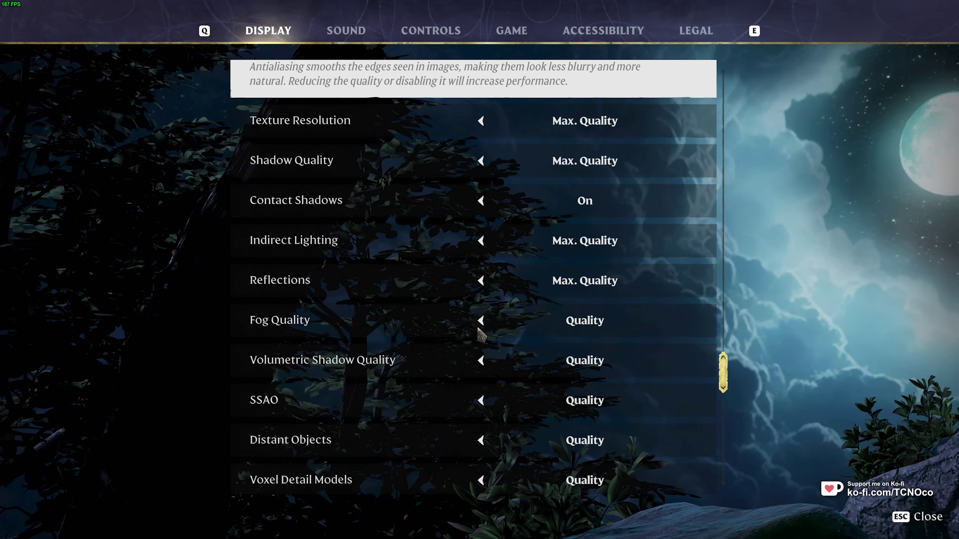
{"action": "scroll", "coordinate": [481, 334], "scroll_direction": "down", "scroll_amount": 3}
{"action": "scroll", "coordinate": [479, 340], "scroll_direction": "up", "scroll_amount": 10}
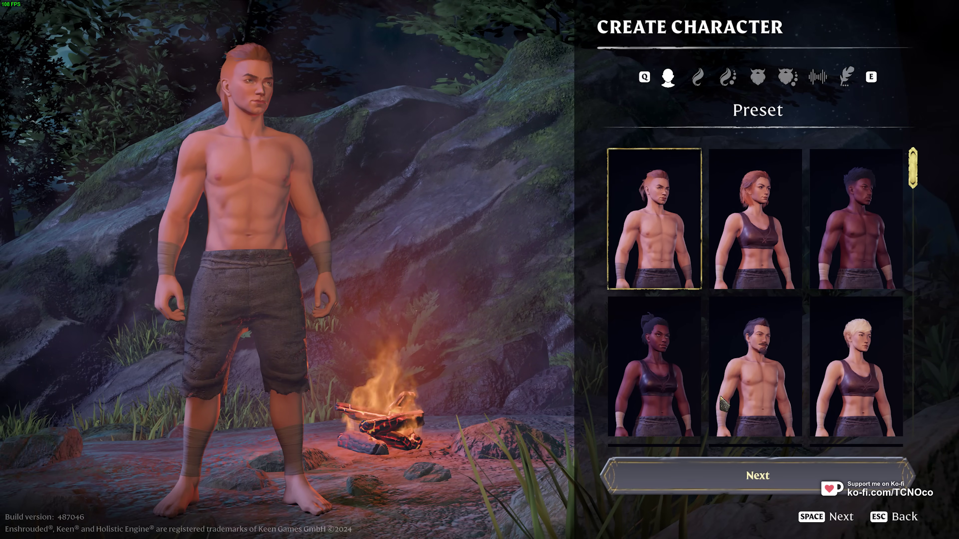
Step: Pick the dark-haired, bearded male character preset and walk the character through the north door onto the steps of the Cinder Vault
{"action": "left_click", "coordinate": [745, 419]}
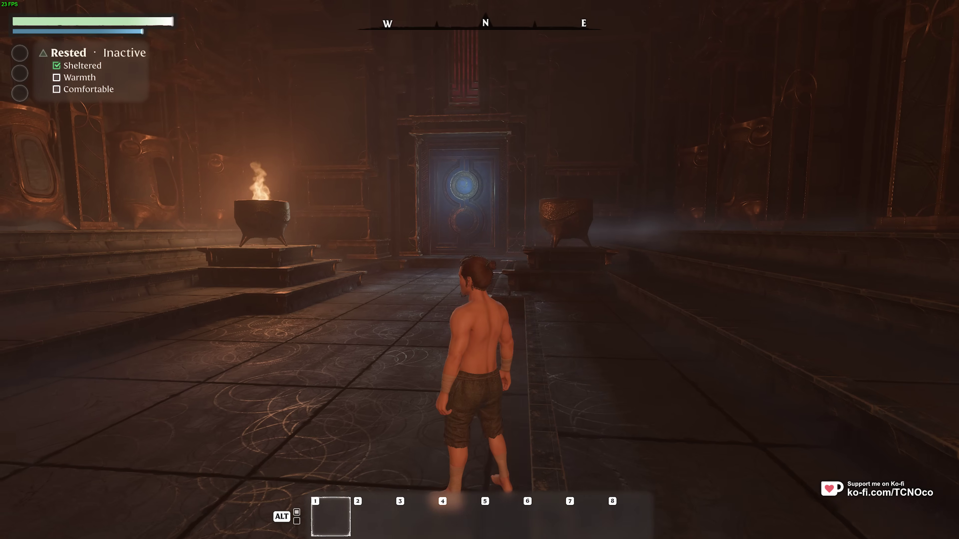
{"action": "key", "text": "w"}
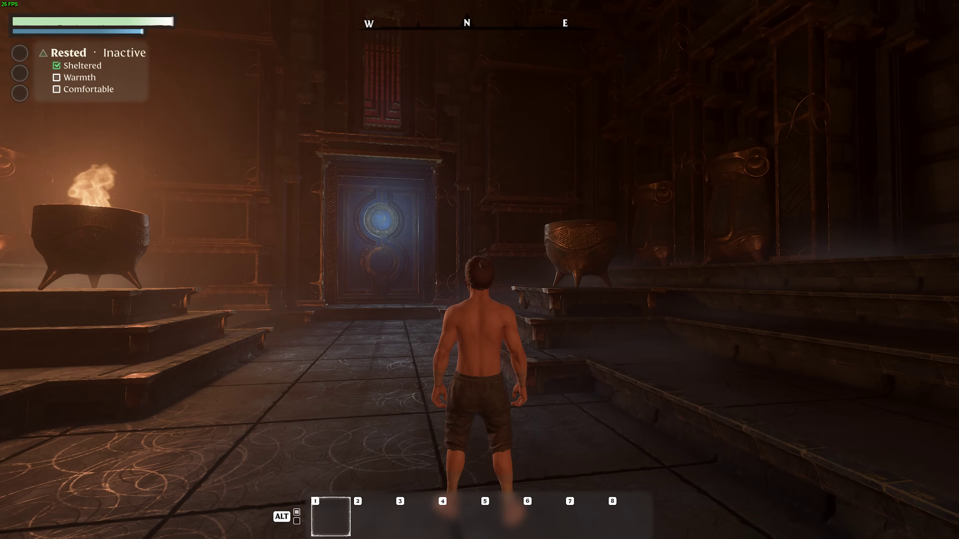
{"action": "key", "text": "s"}
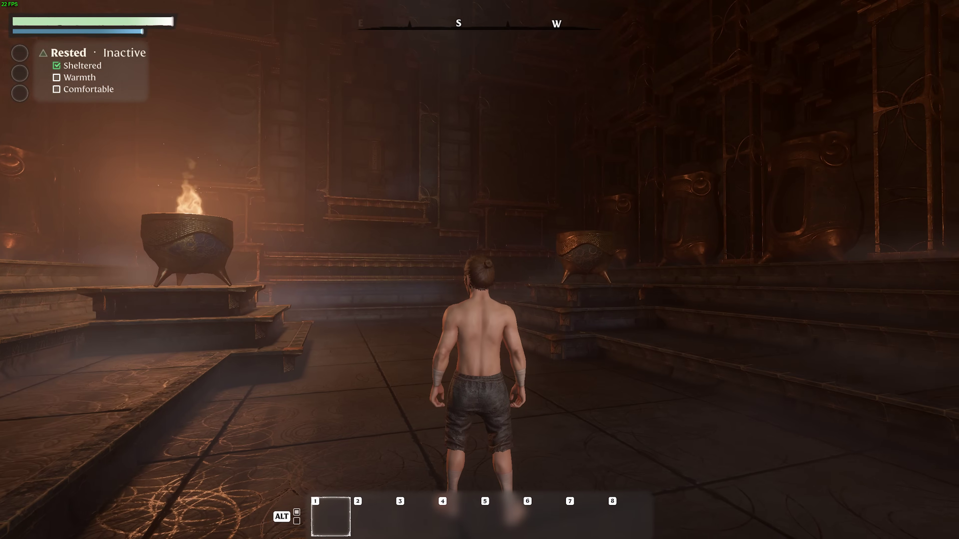
{"action": "key", "text": "w"}
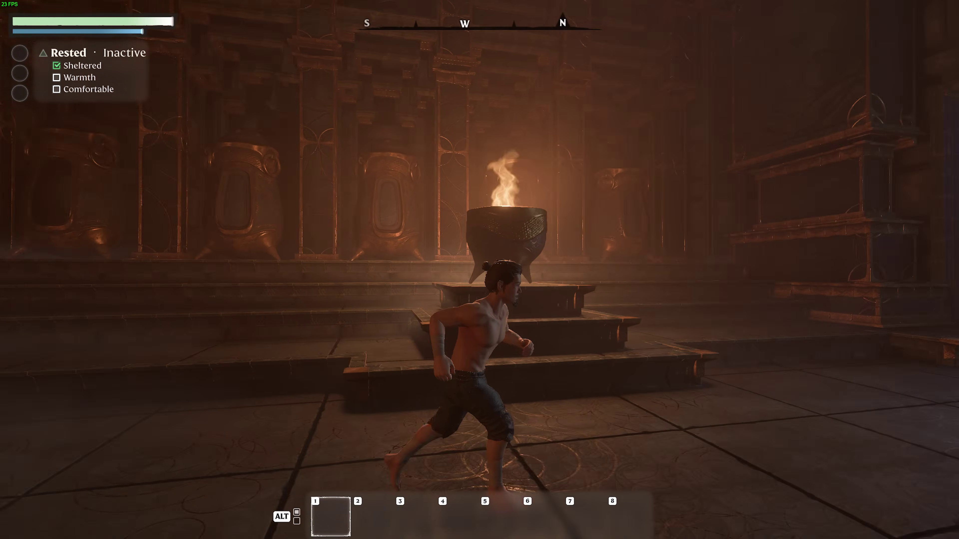
{"action": "key", "text": "s"}
{"action": "key", "text": "w"}
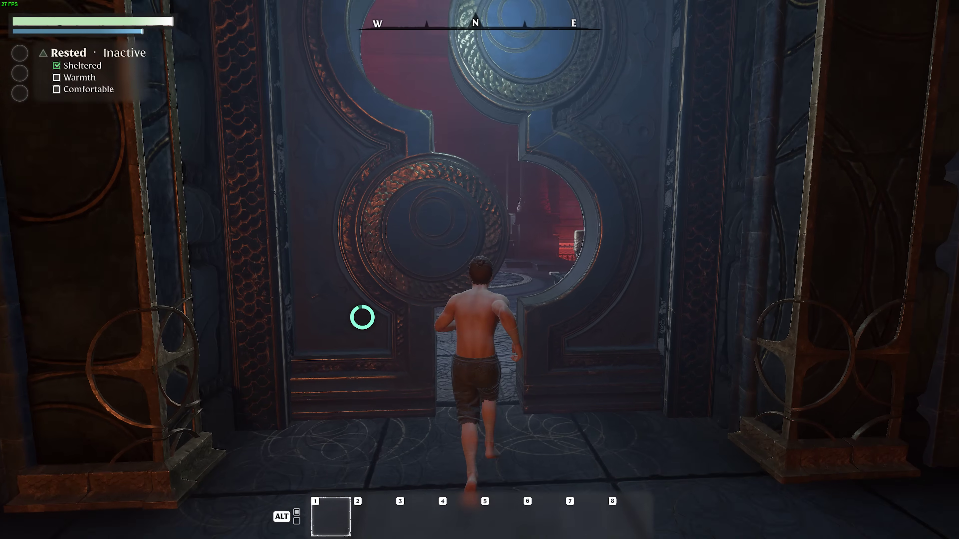
{"action": "key", "text": "w"}
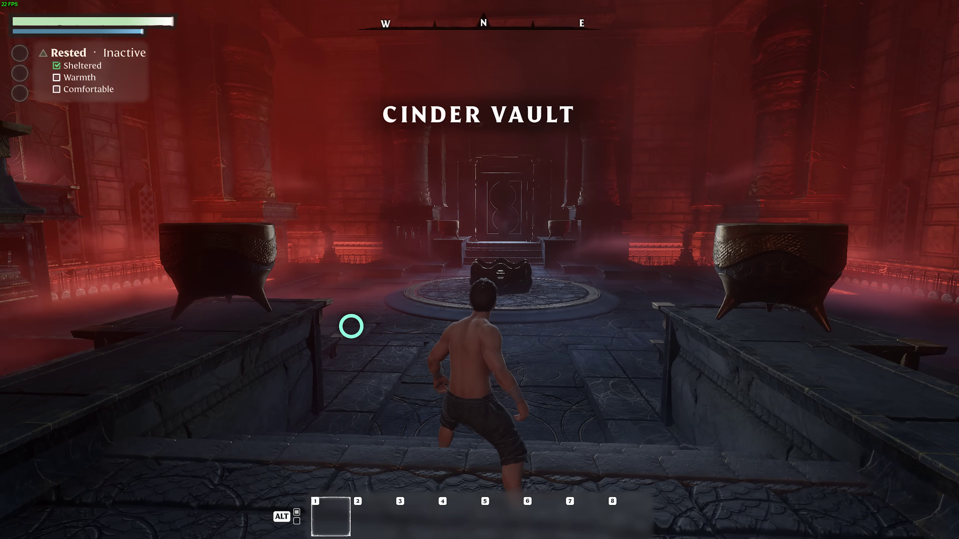
{"action": "key", "text": "w"}
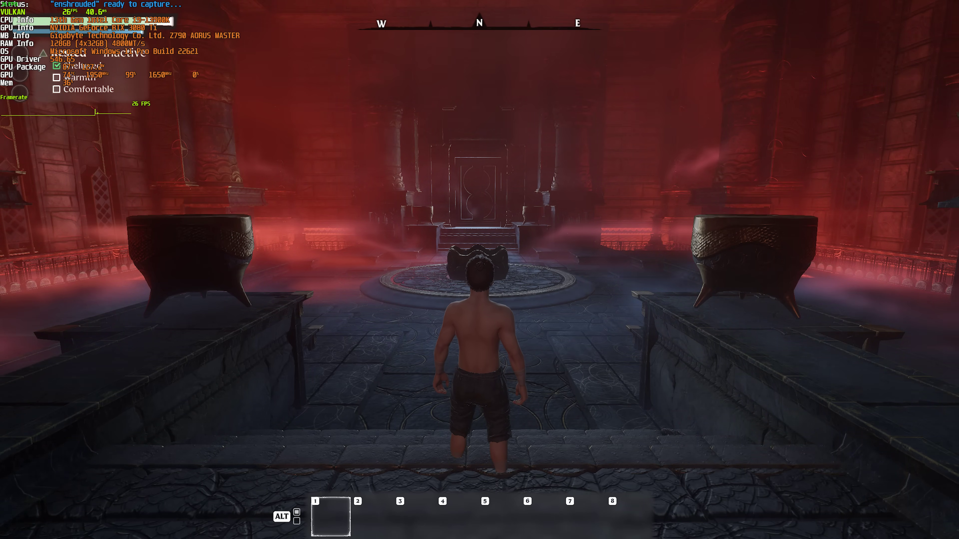
{"action": "key", "text": "s"}
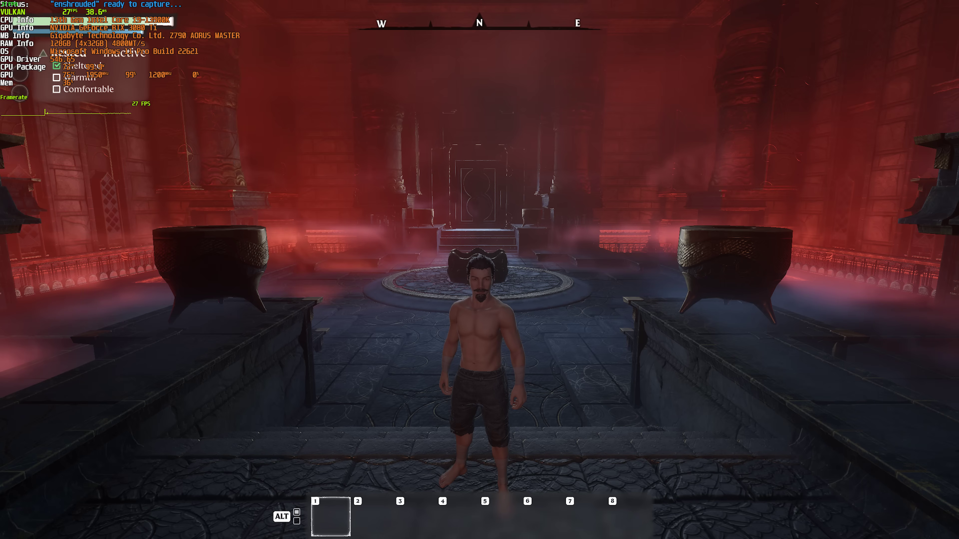
Step: Try the anti-aliasing modes in the display settings, including FXAA and DLSS, and choose FSR2 before returning to the game
{"action": "key", "text": "Escape"}
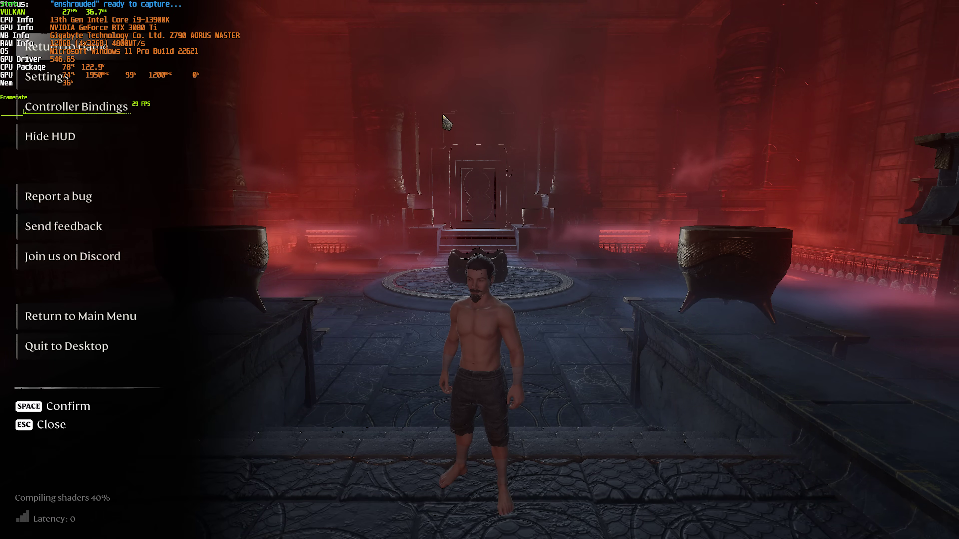
{"action": "left_click", "coordinate": [47, 77]}
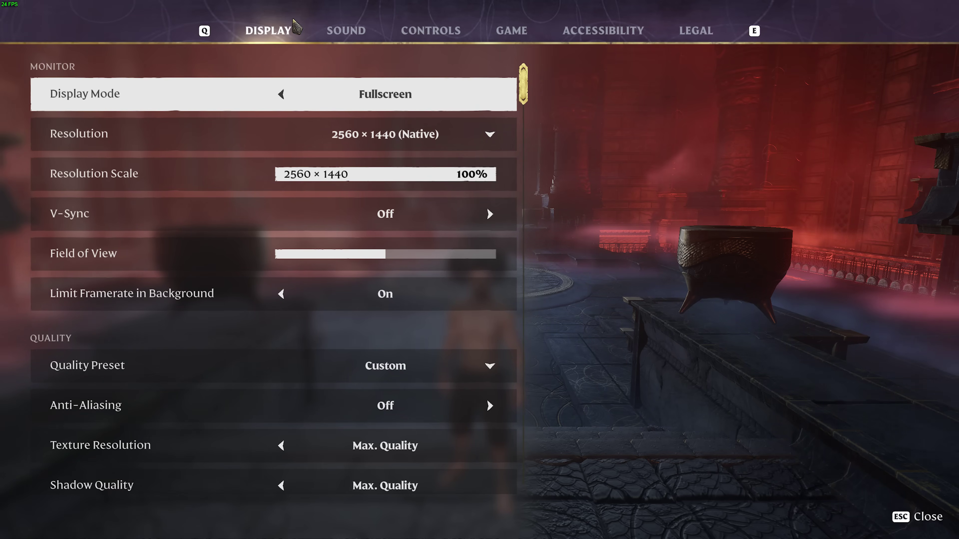
{"action": "scroll", "coordinate": [343, 309], "scroll_direction": "down", "scroll_amount": 6}
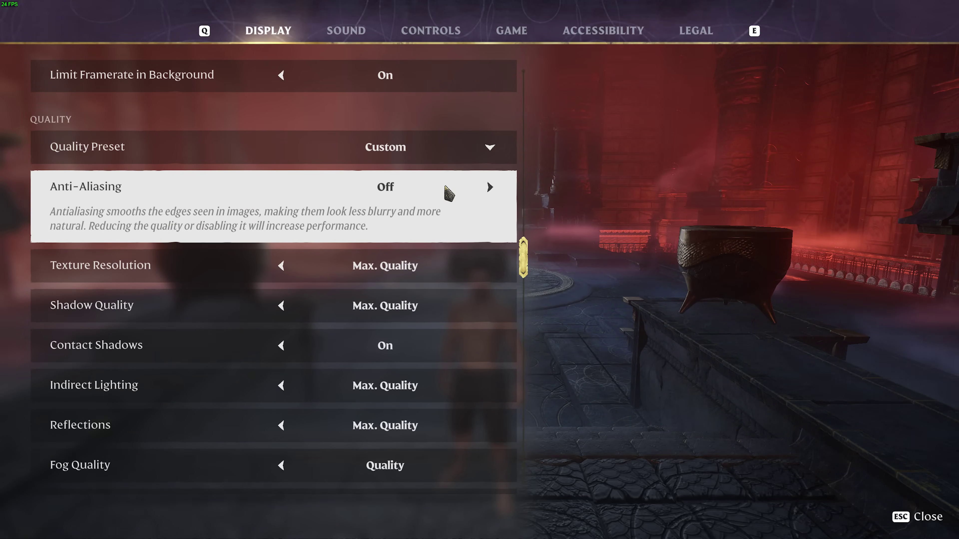
{"action": "left_click", "coordinate": [493, 190]}
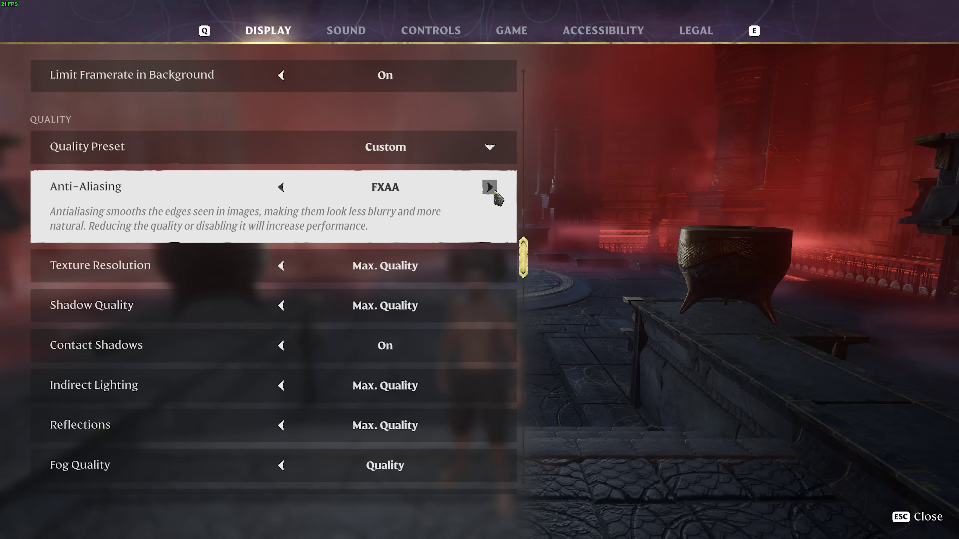
{"action": "left_click", "coordinate": [490, 187]}
{"action": "left_click", "coordinate": [490, 187]}
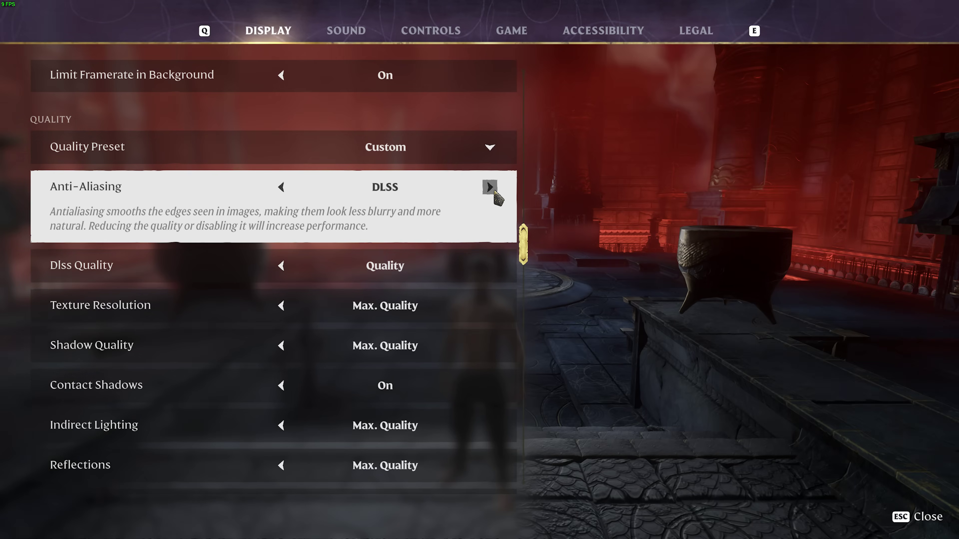
{"action": "left_click", "coordinate": [490, 187]}
{"action": "left_click", "coordinate": [280, 187]}
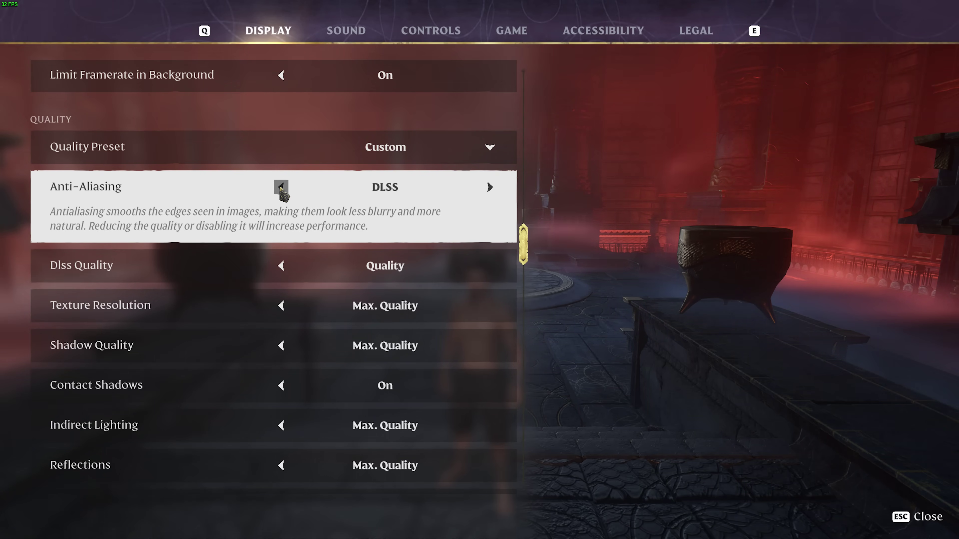
{"action": "left_click", "coordinate": [281, 187]}
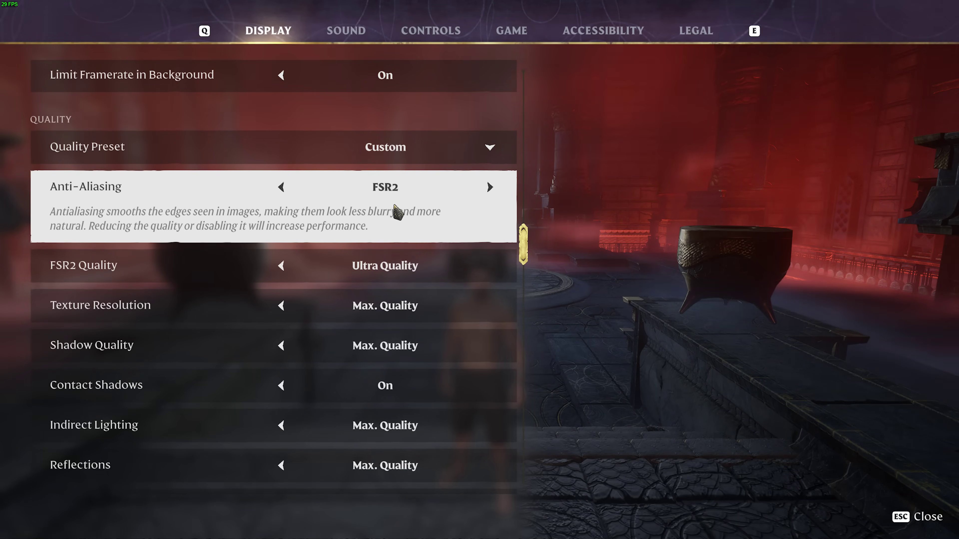
{"action": "key", "text": "Escape"}
{"action": "key", "text": "Escape"}
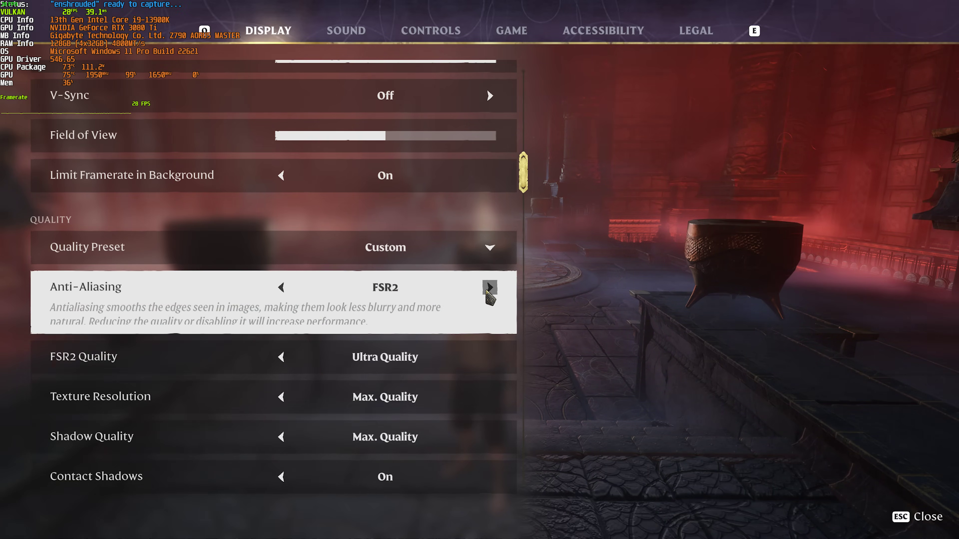
Step: Switch anti-aliasing to DLSS and move the character back on the vault steps to check the frame rate
{"action": "left_click", "coordinate": [490, 288]}
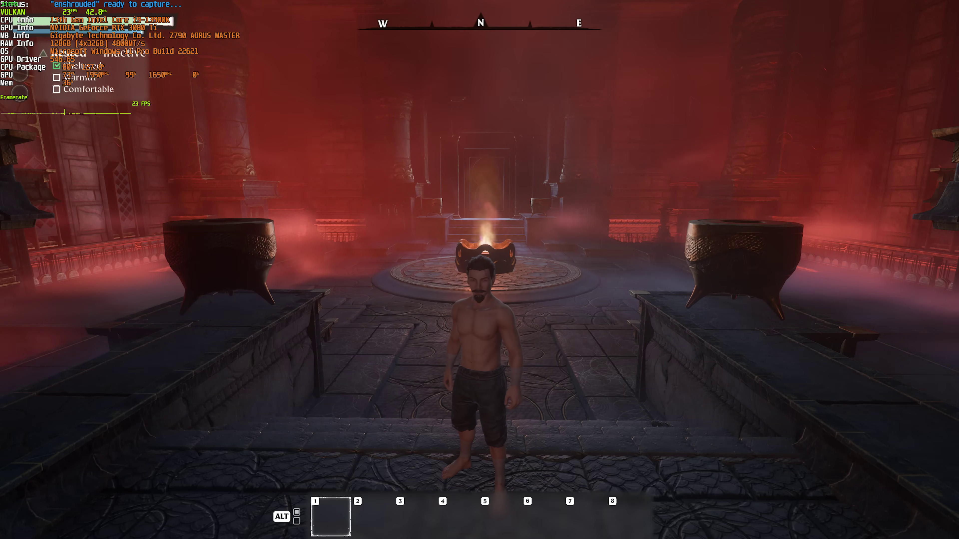
{"action": "key", "text": "s"}
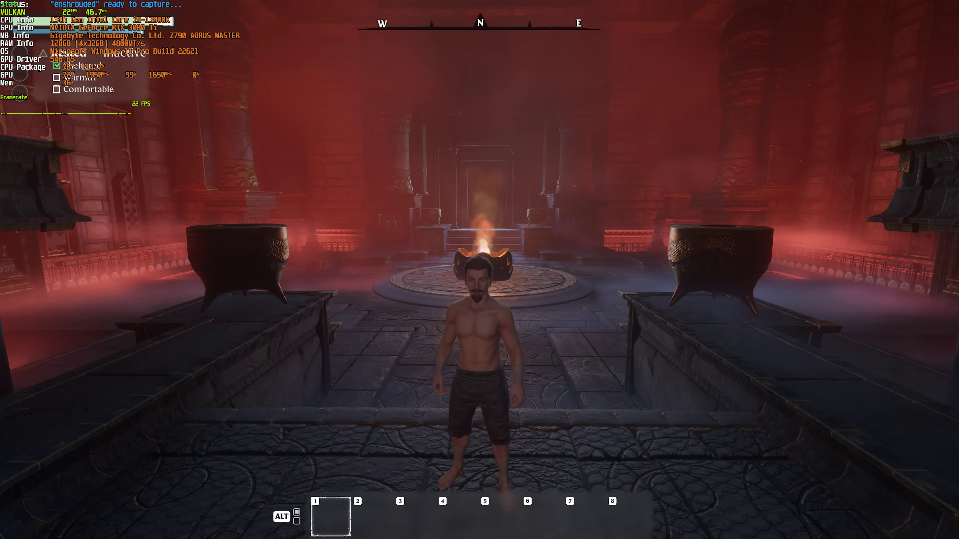
Step: Set the quality preset to Max. Quality in the display settings and return to the vault
{"action": "key", "text": "Escape"}
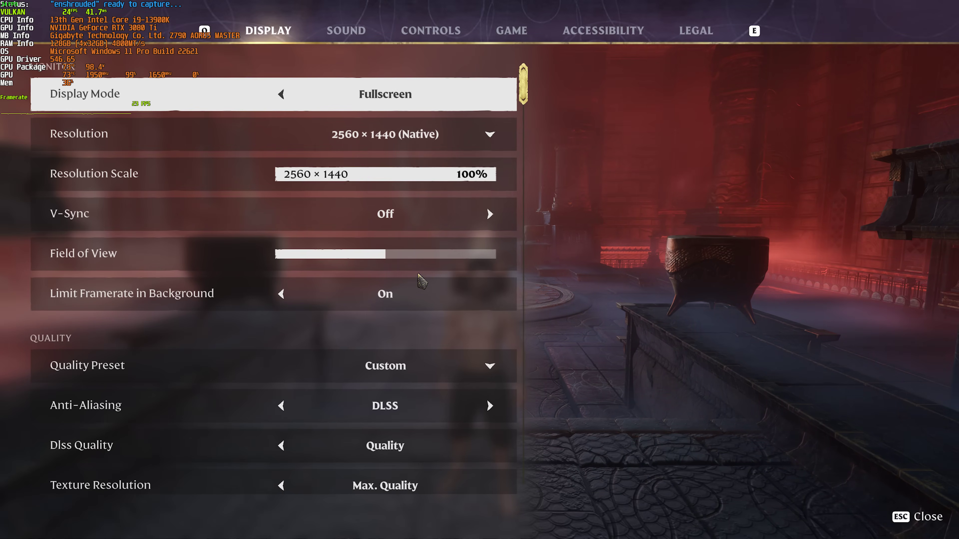
{"action": "scroll", "coordinate": [420, 302], "scroll_direction": "down", "scroll_amount": 3}
{"action": "left_click", "coordinate": [463, 270]}
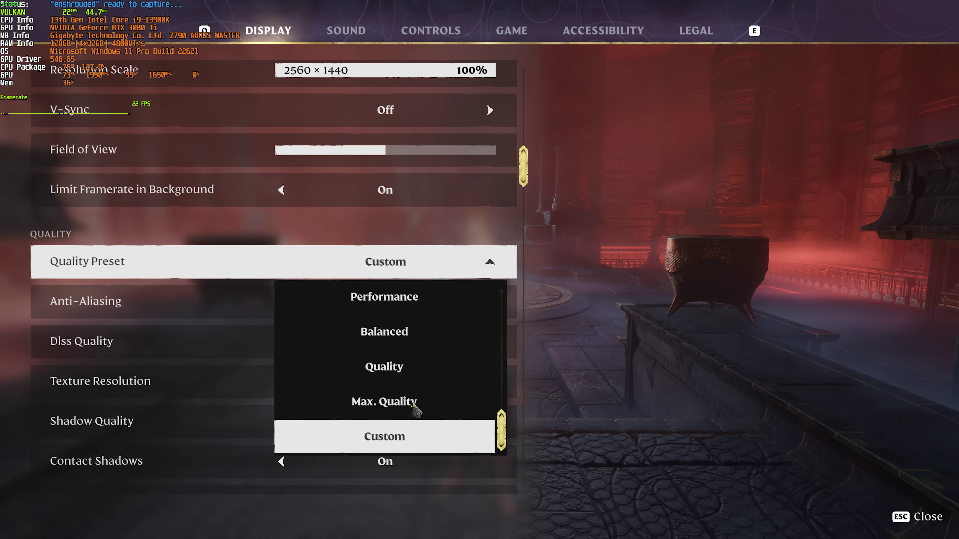
{"action": "left_click", "coordinate": [417, 406]}
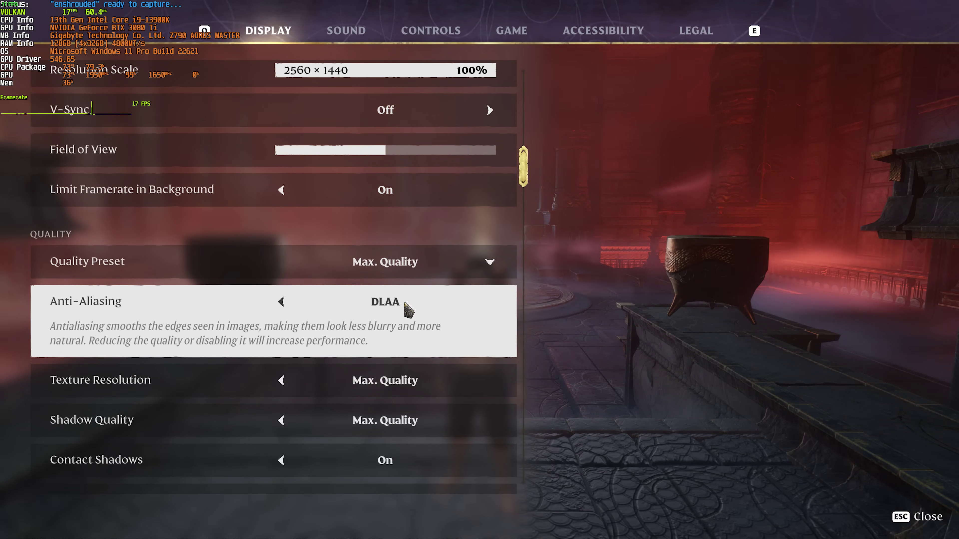
{"action": "key", "text": "Escape"}
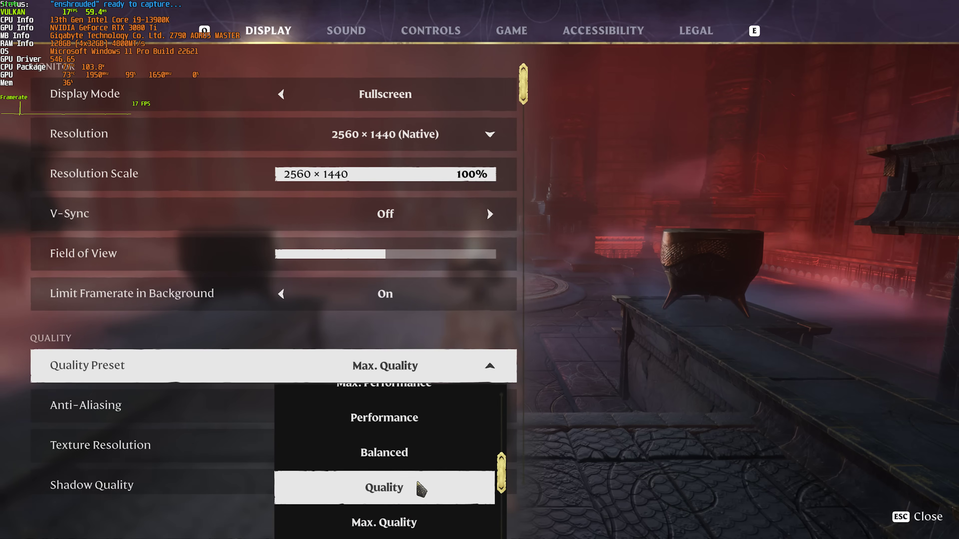
Step: Set the quality preset to Quality and close the settings to return to the game
{"action": "left_click", "coordinate": [420, 489]}
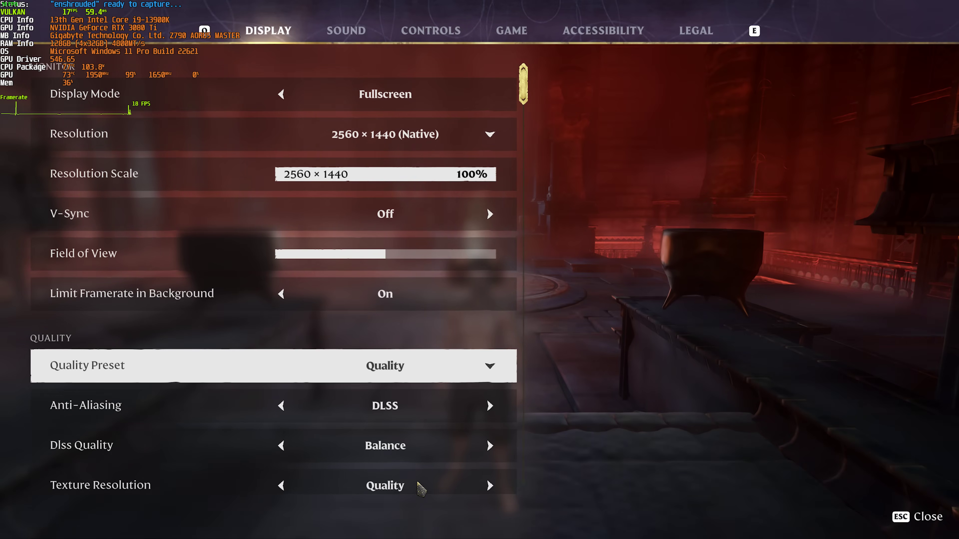
{"action": "key", "text": "Escape"}
{"action": "key", "text": "Escape"}
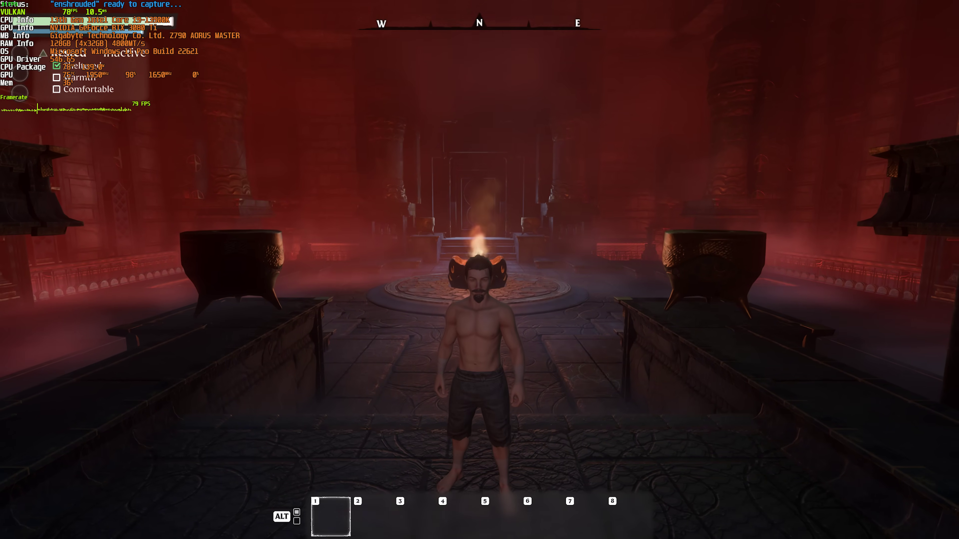
Step: Run the character forward and back on the vault steps to examine performance and image quality with the Quality preset
{"action": "key", "text": "w"}
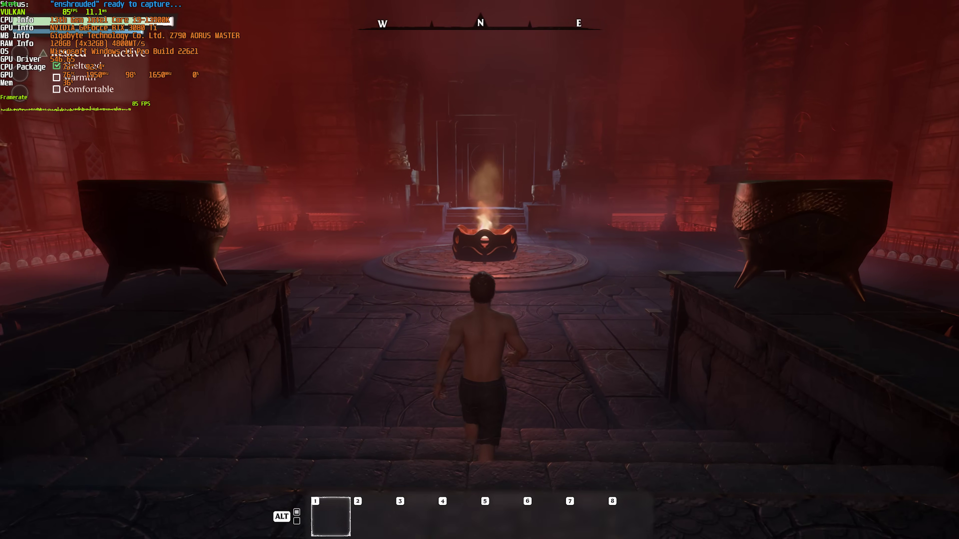
{"action": "key", "text": "s"}
{"action": "key", "text": "w"}
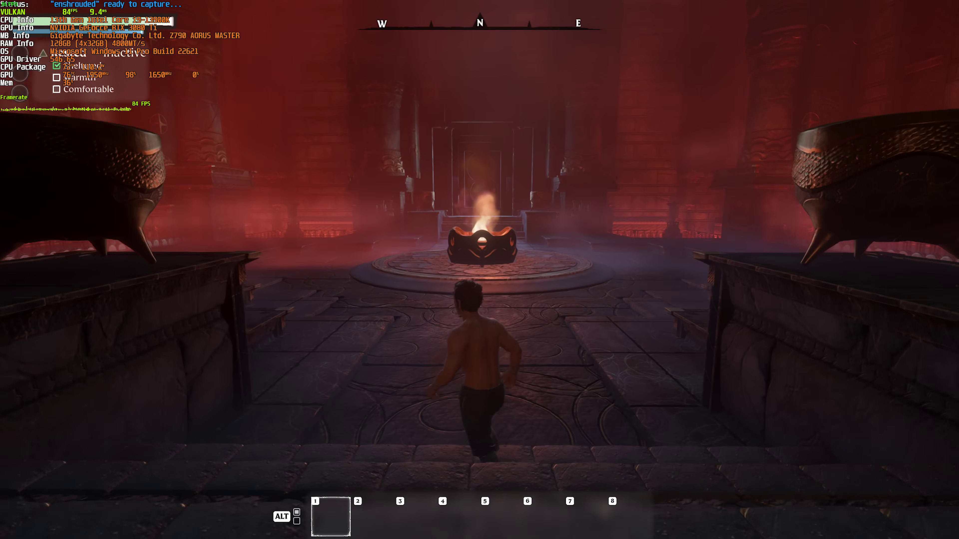
{"action": "key", "text": "s"}
{"action": "key", "text": "a"}
{"action": "key", "text": "w"}
{"action": "key", "text": "s"}
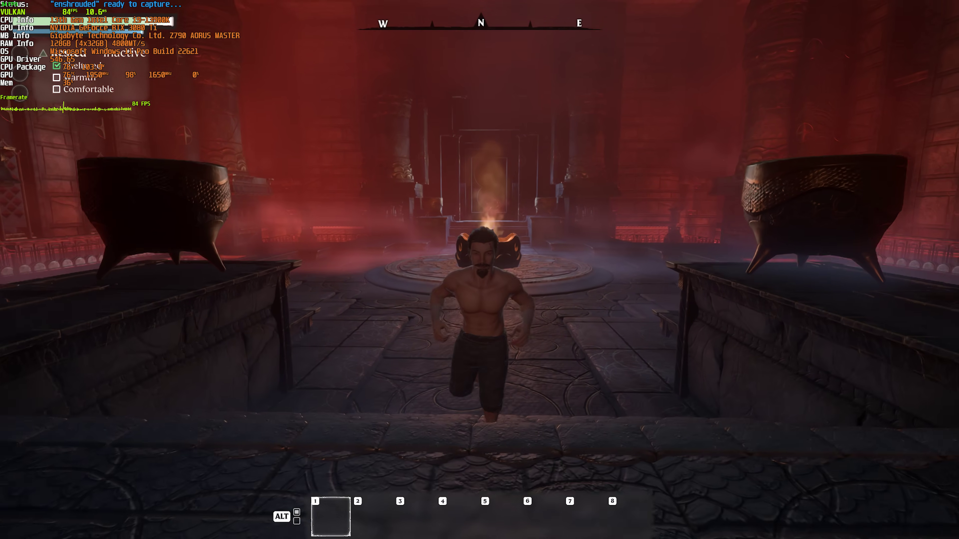
{"action": "key", "text": "w"}
{"action": "key", "text": "s"}
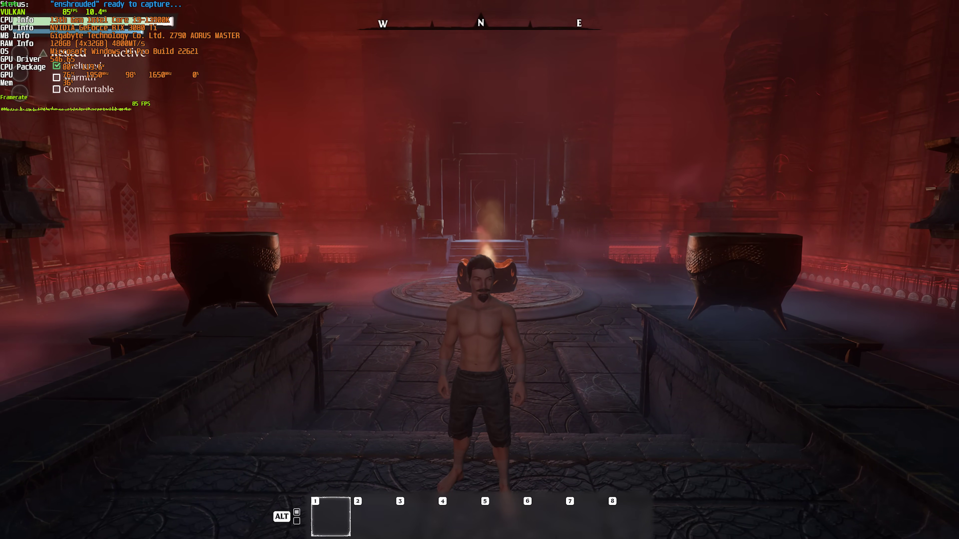
Step: Visit the game menu, return to the vault and walk the character back and forth to compare frame rate and visual detail
{"action": "key", "text": "Escape"}
{"action": "key", "text": "Escape"}
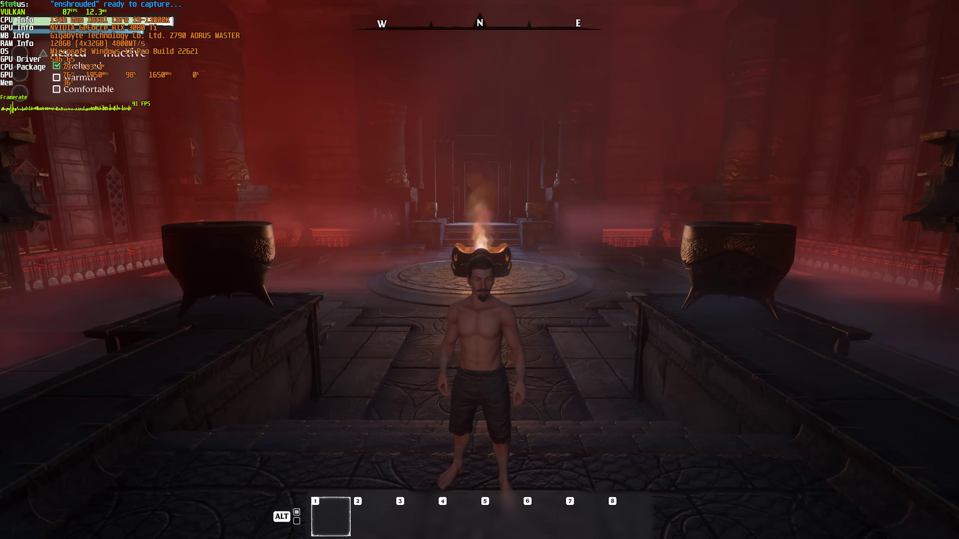
{"action": "key", "text": "w"}
{"action": "key", "text": "s"}
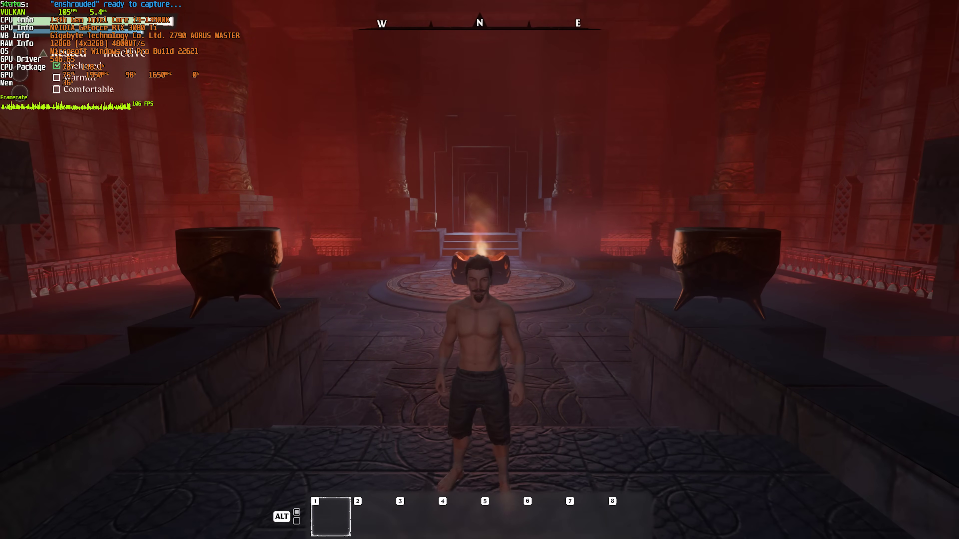
{"action": "key", "text": "w"}
{"action": "key", "text": "s"}
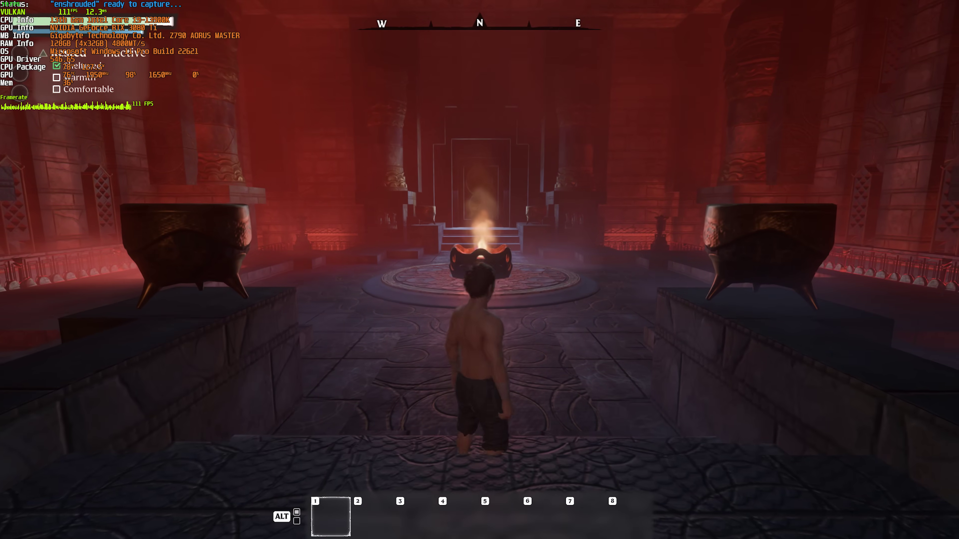
Step: Walk the character forward and back on the vault steps to examine performance with the Max. Performance preset
{"action": "key", "text": "w"}
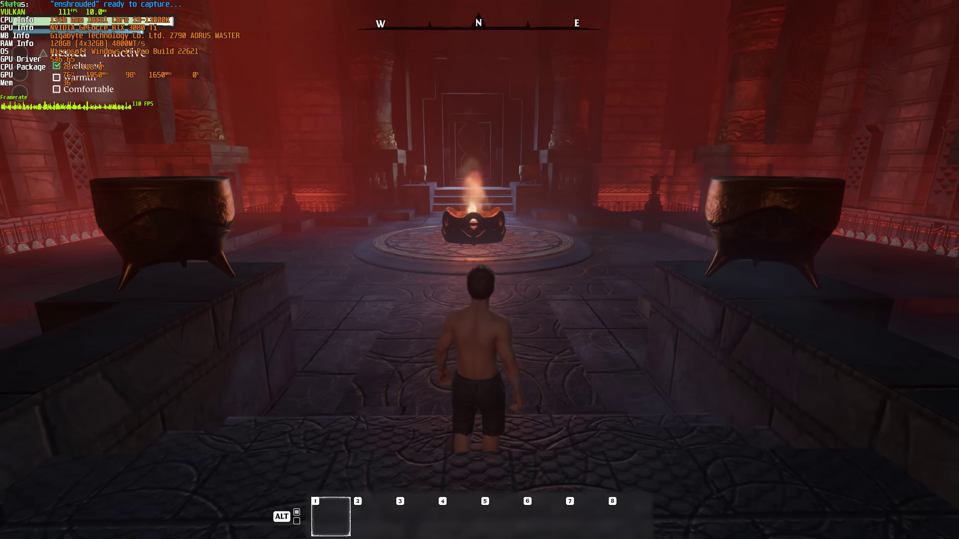
{"action": "key", "text": "s"}
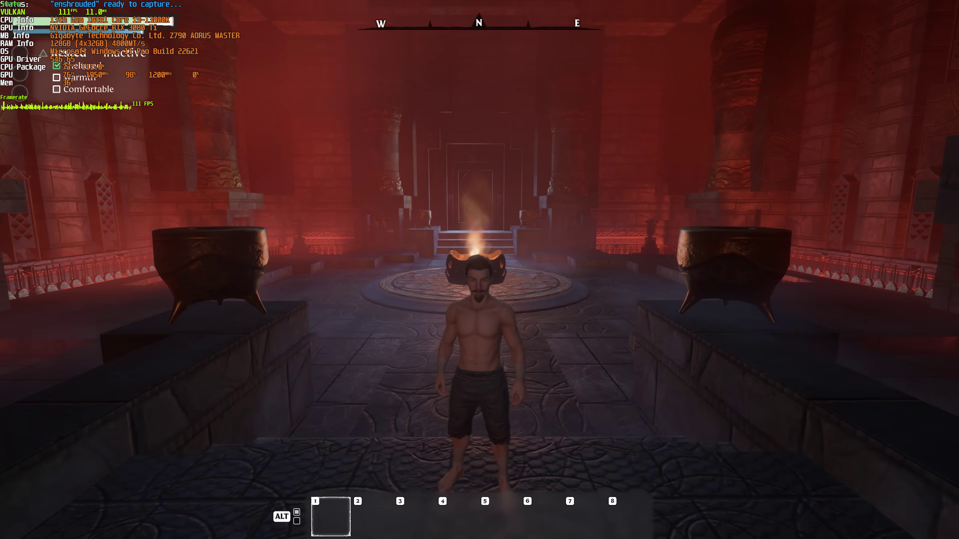
{"action": "key", "text": "s"}
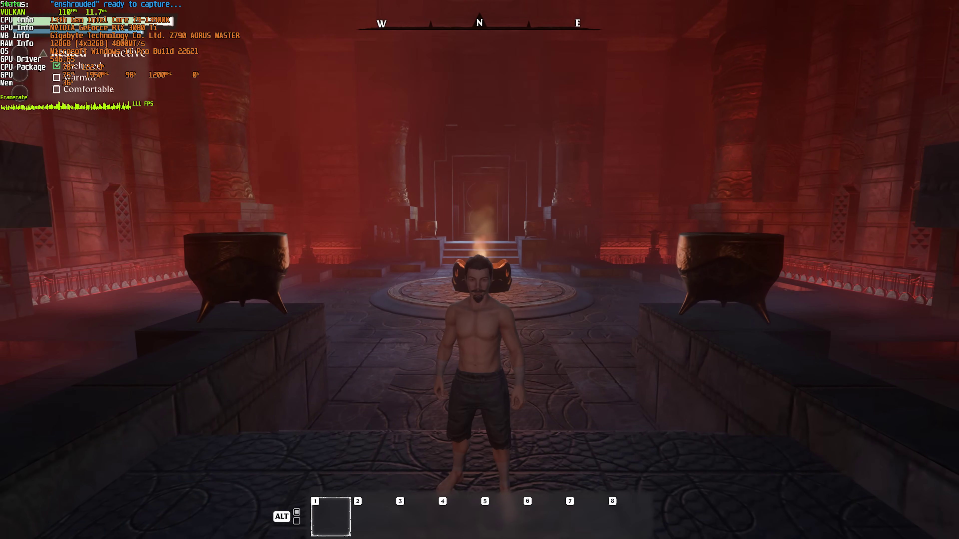
Step: Open the display settings and set the quality preset to Quality
{"action": "key", "text": "Escape"}
{"action": "scroll", "coordinate": [394, 371], "scroll_direction": "down", "scroll_amount": 2}
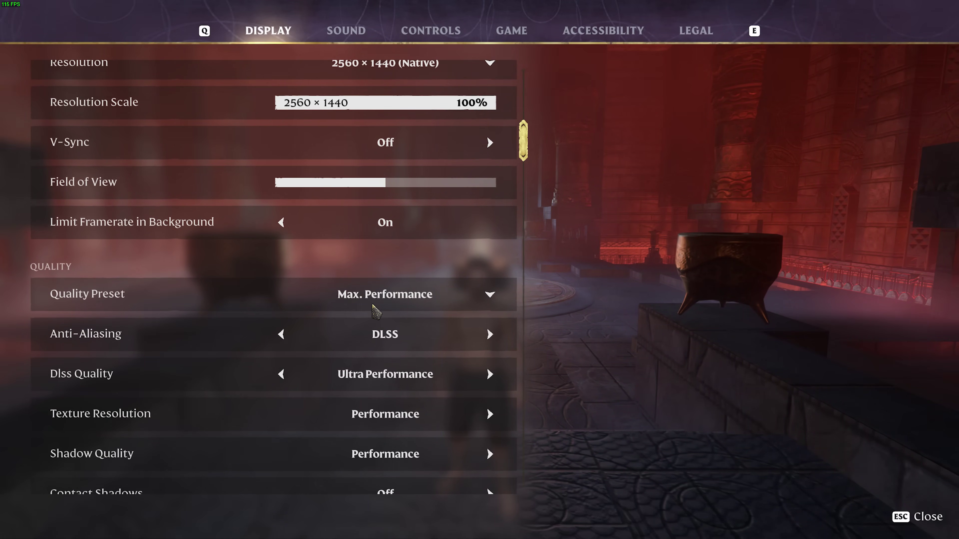
{"action": "left_click", "coordinate": [484, 299]}
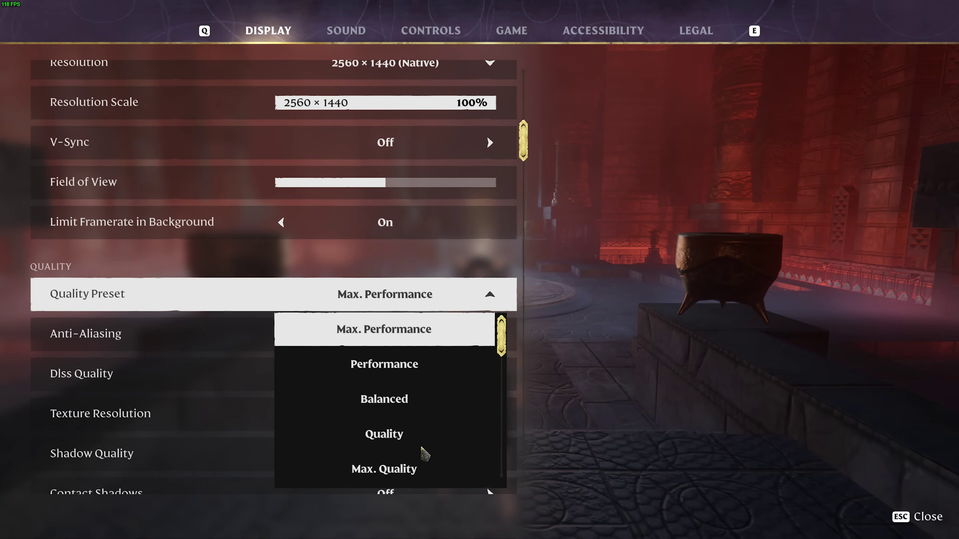
{"action": "left_click", "coordinate": [426, 435]}
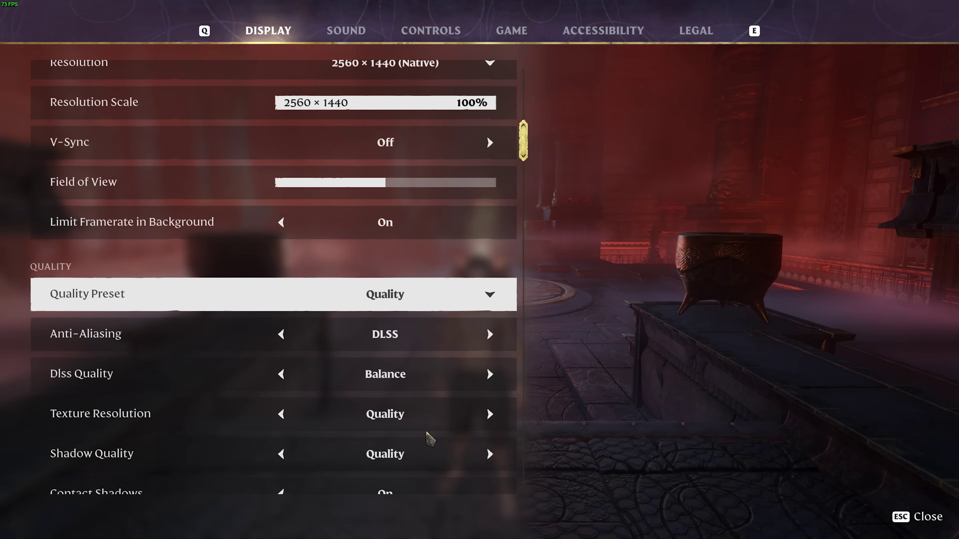
Step: Try the maximum field of view to compare the frame rate, and return the slider to about the middle
{"action": "scroll", "coordinate": [399, 392], "scroll_direction": "up", "scroll_amount": 2}
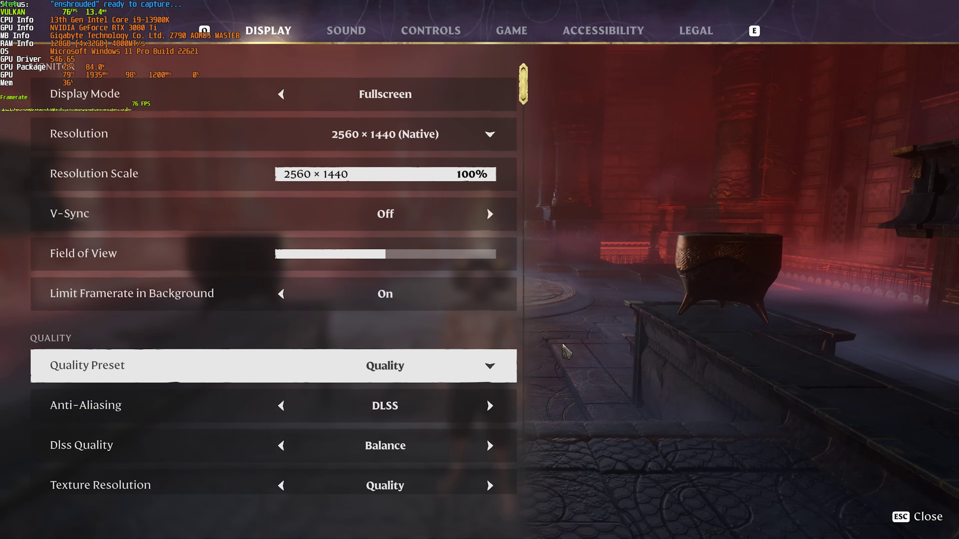
{"action": "key", "text": "alt+o"}
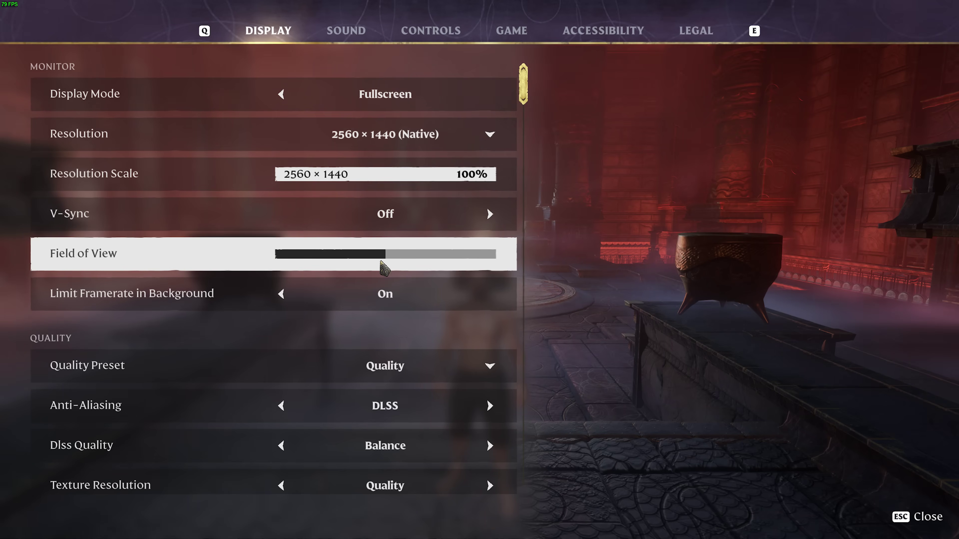
{"action": "left_click_drag", "start_coordinate": [388, 257], "coordinate": [483, 258]}
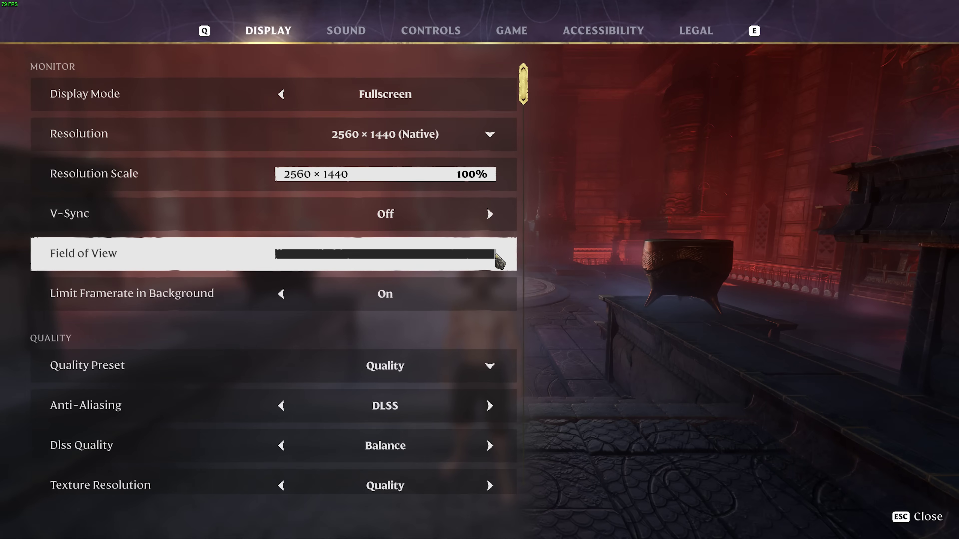
{"action": "left_click_drag", "start_coordinate": [496, 254], "coordinate": [387, 256]}
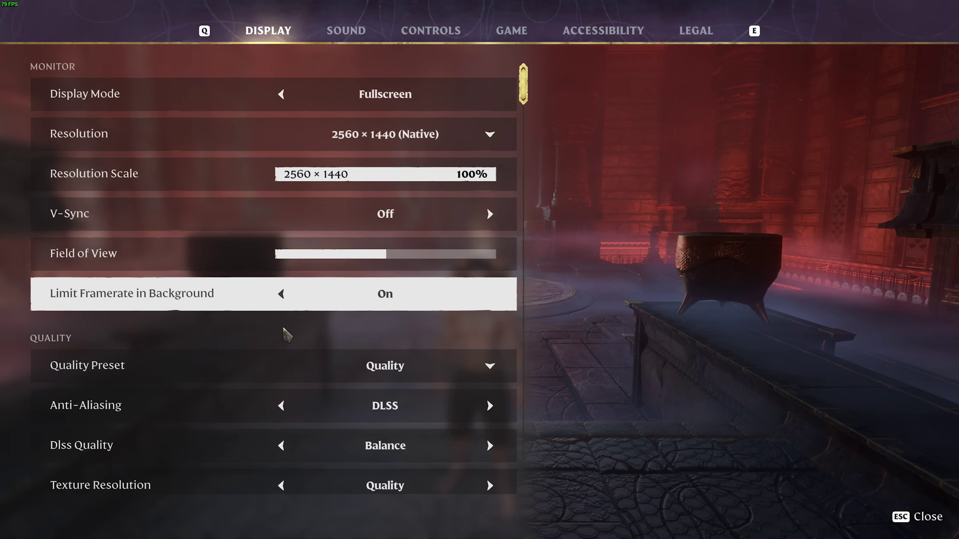
Step: Compare the frame rate with anti-aliasing set to Off, FSR2 and DLSS, and leave anti-aliasing Off
{"action": "scroll", "coordinate": [287, 337], "scroll_direction": "down", "scroll_amount": 5}
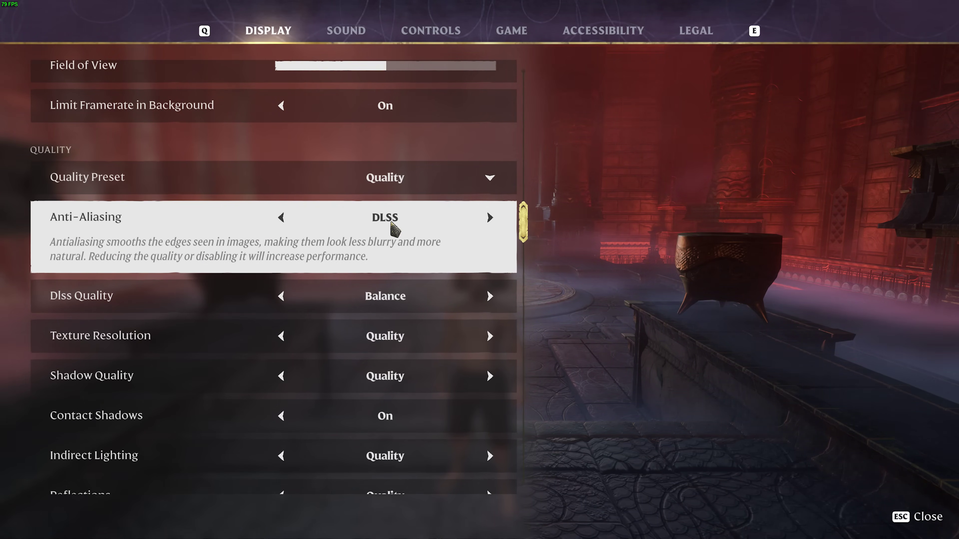
{"action": "left_click", "coordinate": [281, 218]}
{"action": "left_click", "coordinate": [281, 217]}
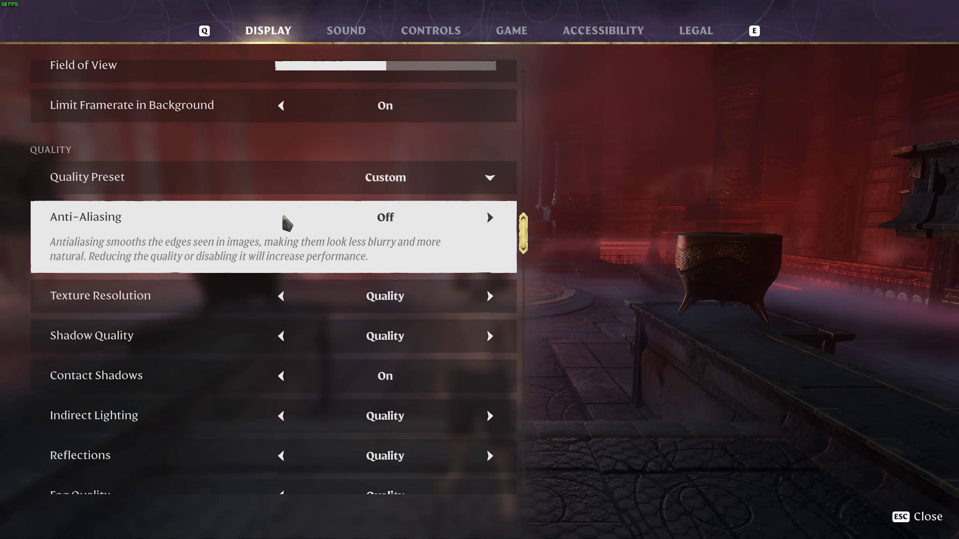
{"action": "left_click", "coordinate": [489, 218]}
{"action": "left_click", "coordinate": [487, 220]}
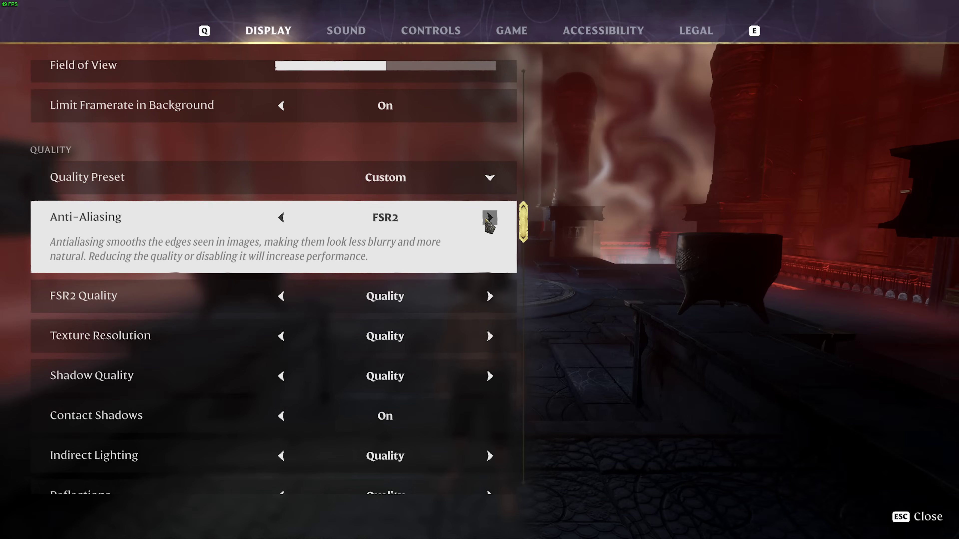
{"action": "left_click", "coordinate": [487, 220]}
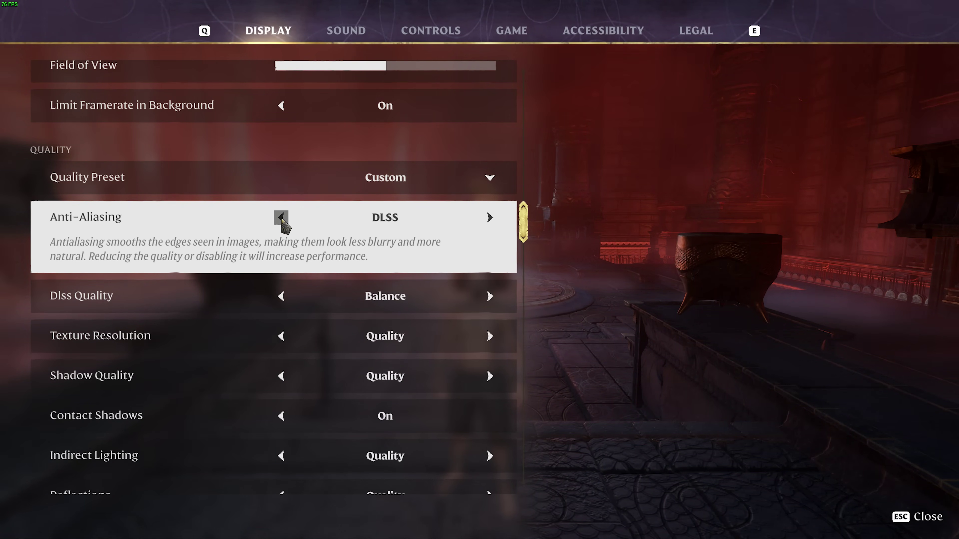
{"action": "left_click", "coordinate": [281, 219]}
{"action": "left_click", "coordinate": [281, 219]}
{"action": "left_click", "coordinate": [281, 219]}
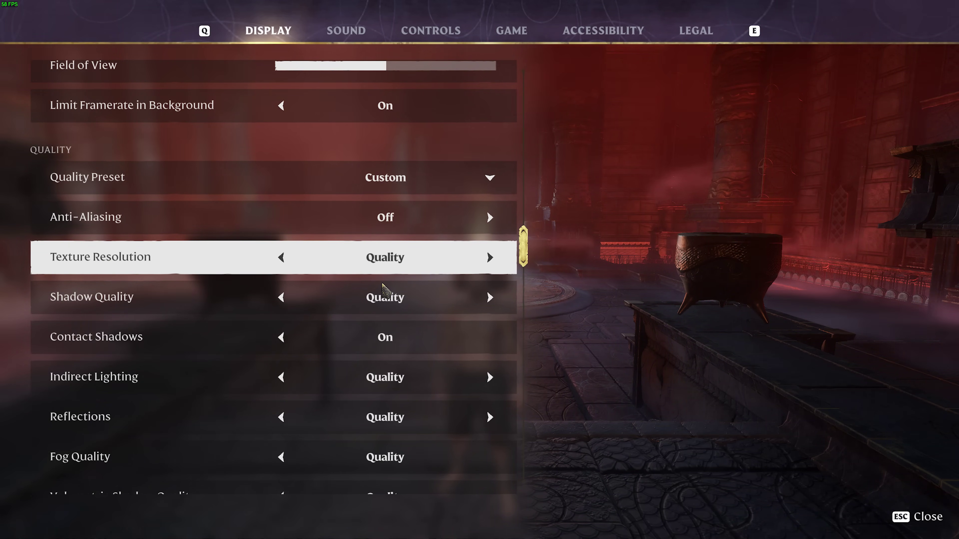
Step: Compare the Texture Resolution levels between Performance and Max. Quality, and set it to Max. Quality
{"action": "left_click", "coordinate": [490, 258]}
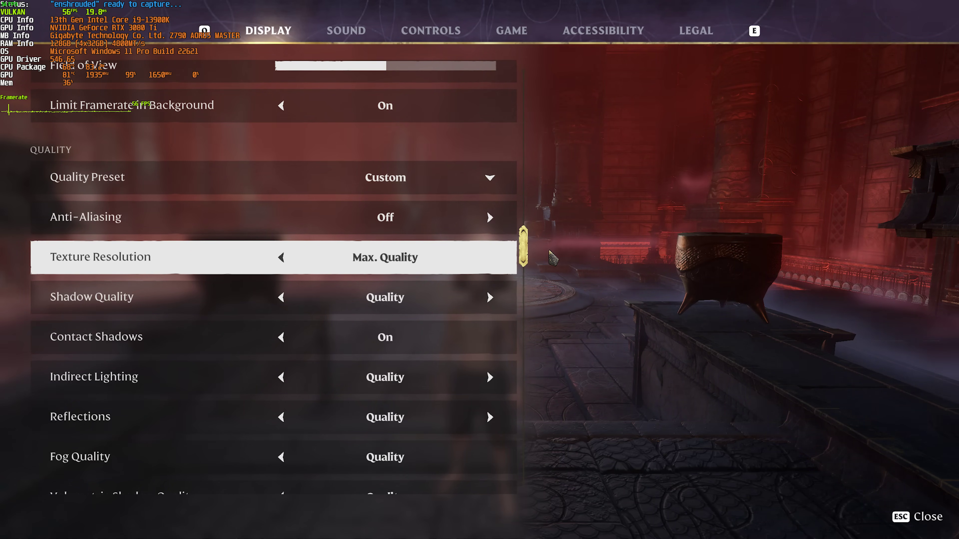
{"action": "left_click", "coordinate": [281, 257]}
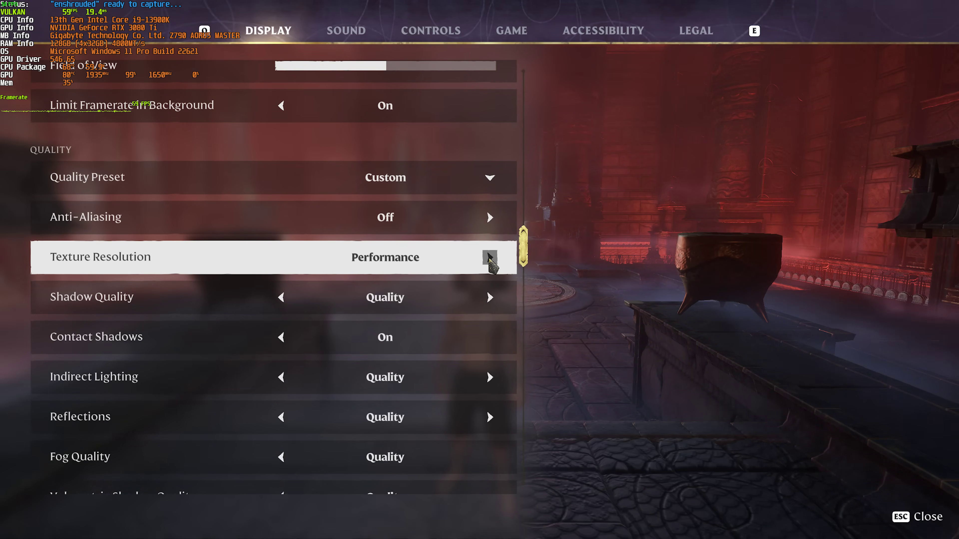
{"action": "left_click", "coordinate": [490, 257]}
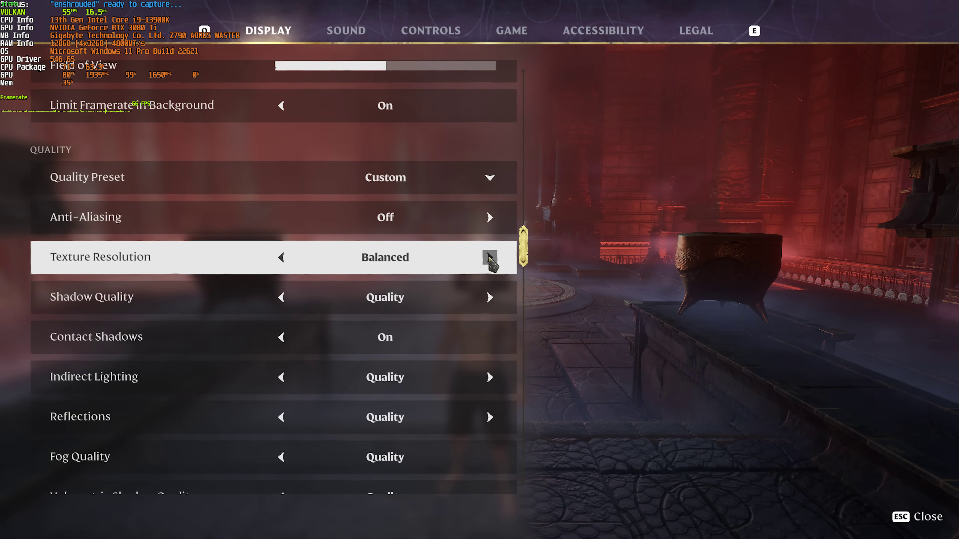
{"action": "left_click", "coordinate": [490, 258]}
{"action": "left_click", "coordinate": [490, 257]}
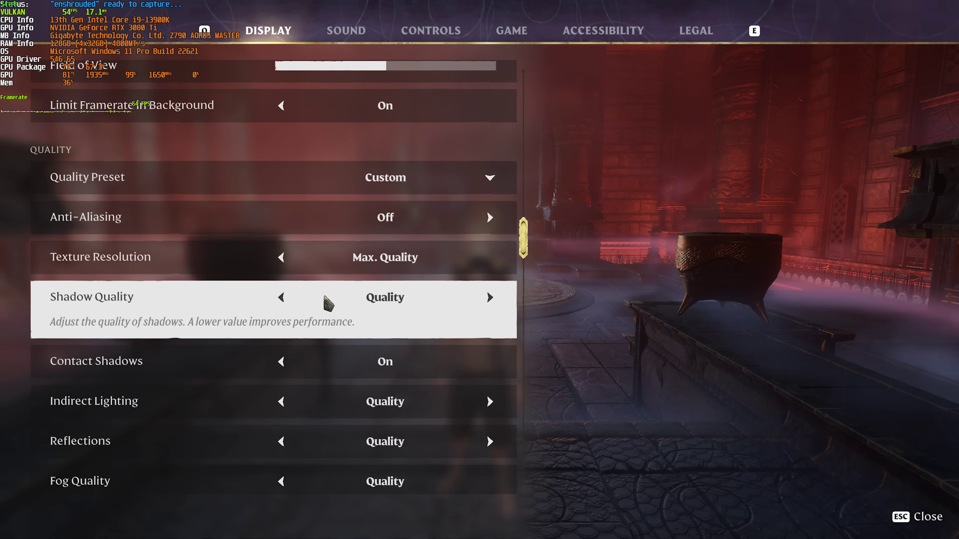
Step: Compare Shadow Quality at Max. Quality, Quality, Performance and Balanced, and settle on Balanced
{"action": "left_click", "coordinate": [490, 298]}
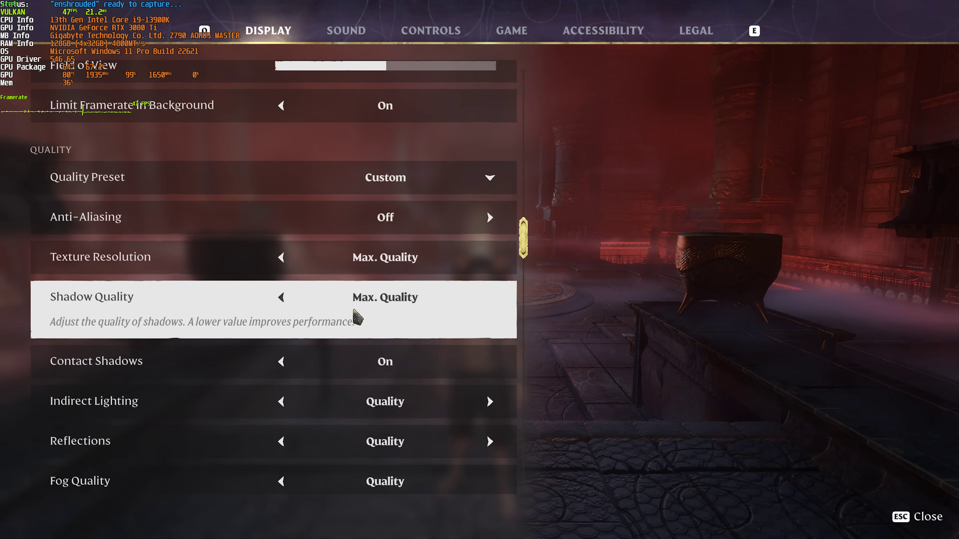
{"action": "left_click", "coordinate": [281, 298]}
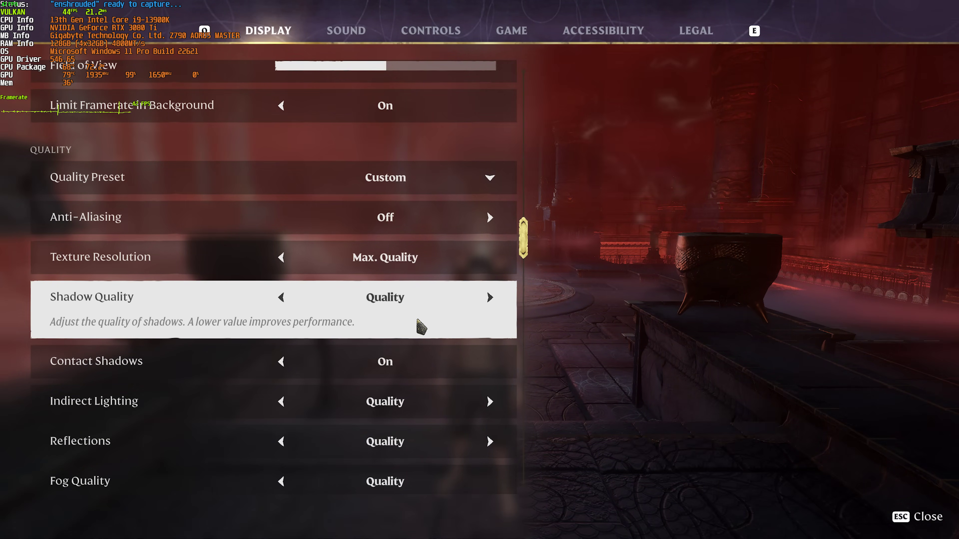
{"action": "left_click", "coordinate": [281, 298]}
{"action": "left_click", "coordinate": [281, 298]}
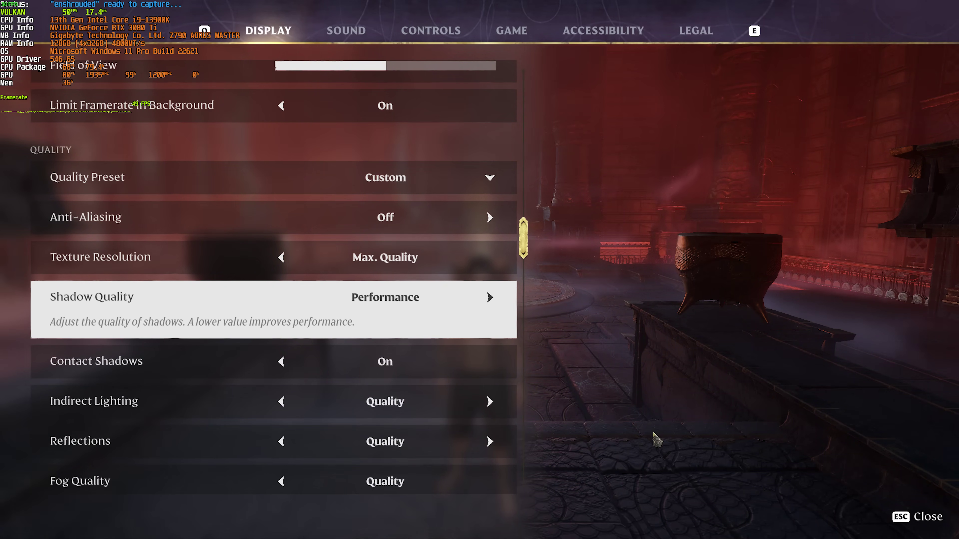
{"action": "left_click", "coordinate": [489, 297]}
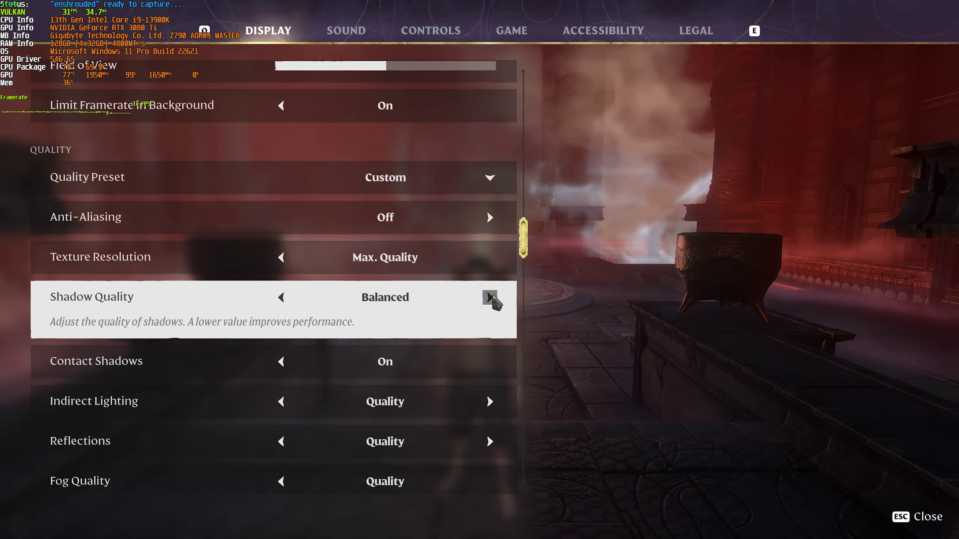
{"action": "left_click", "coordinate": [281, 298]}
{"action": "left_click", "coordinate": [490, 298]}
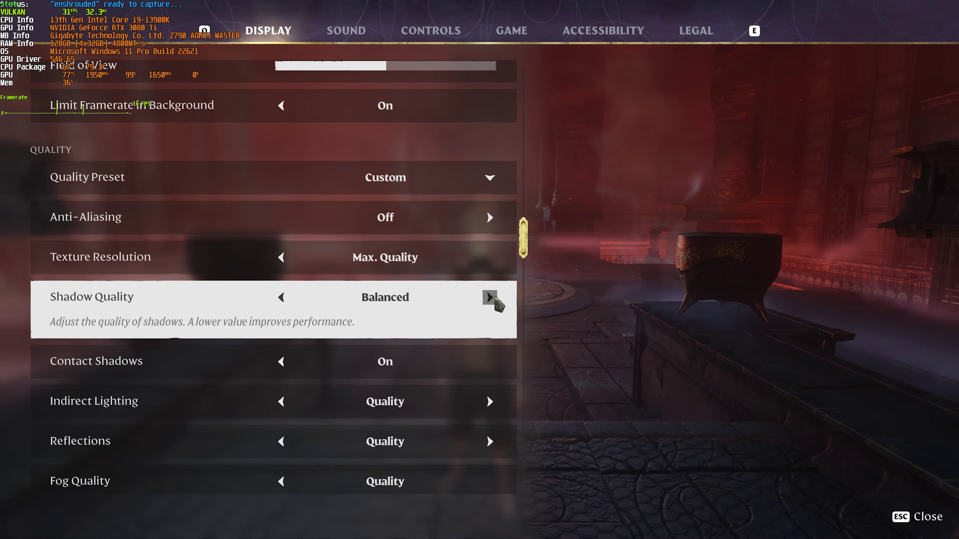
{"action": "left_click", "coordinate": [490, 298]}
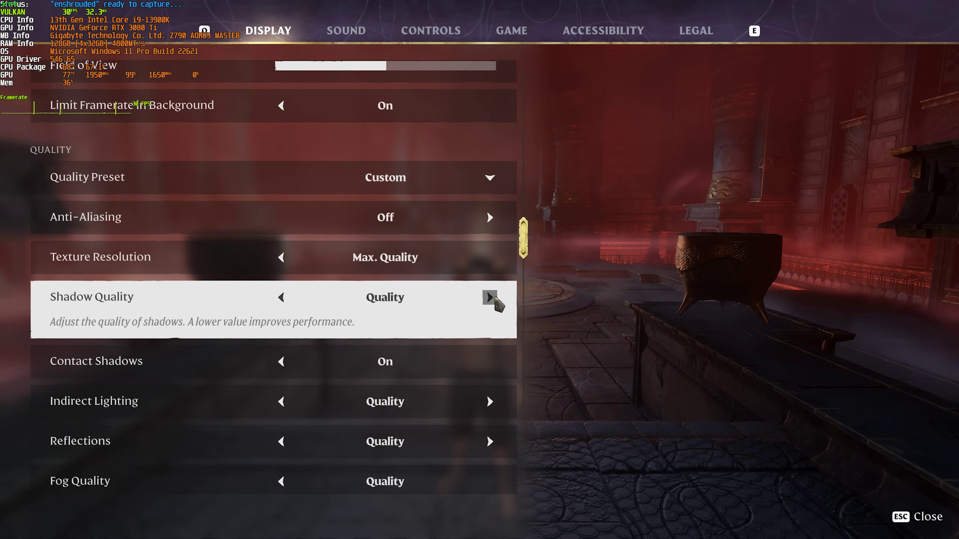
{"action": "left_click", "coordinate": [282, 301]}
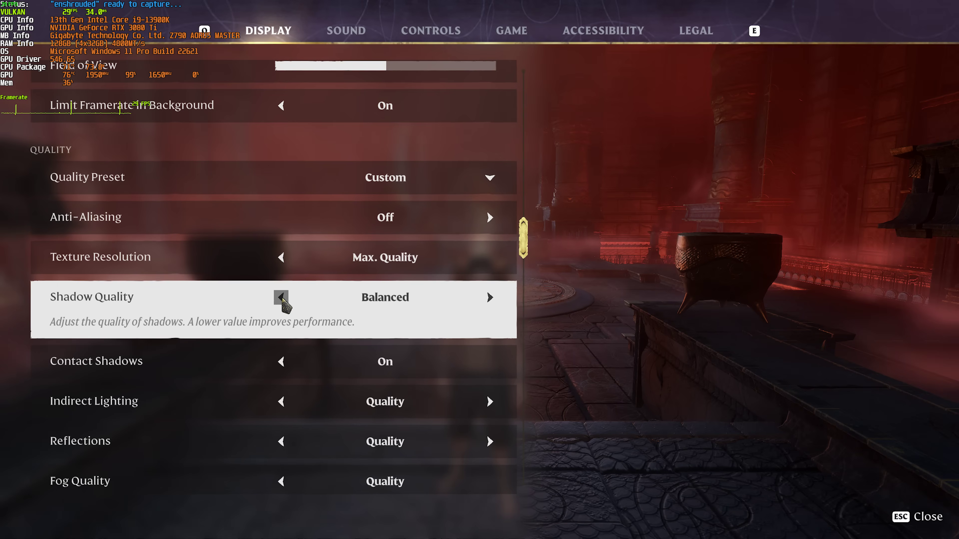
{"action": "left_click", "coordinate": [490, 297]}
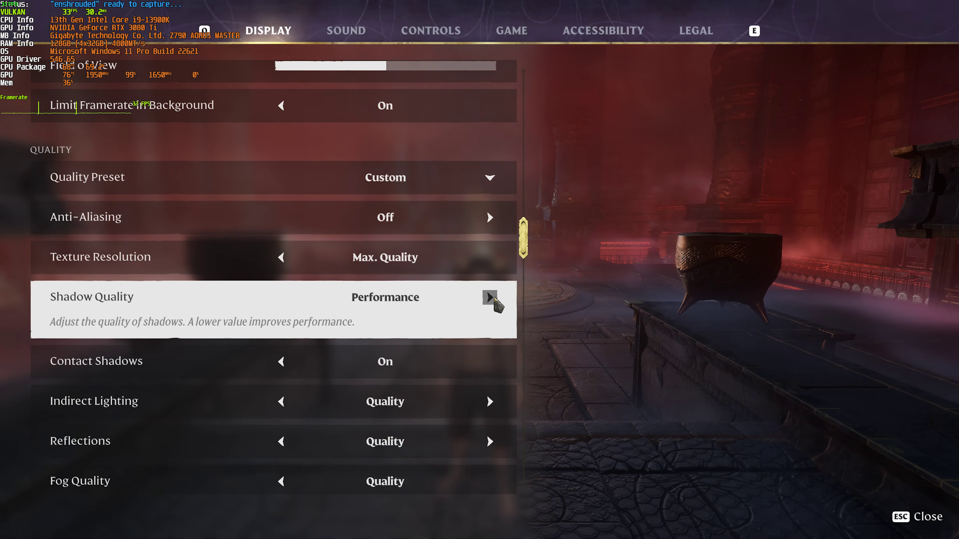
{"action": "left_click", "coordinate": [489, 297]}
{"action": "left_click", "coordinate": [281, 298]}
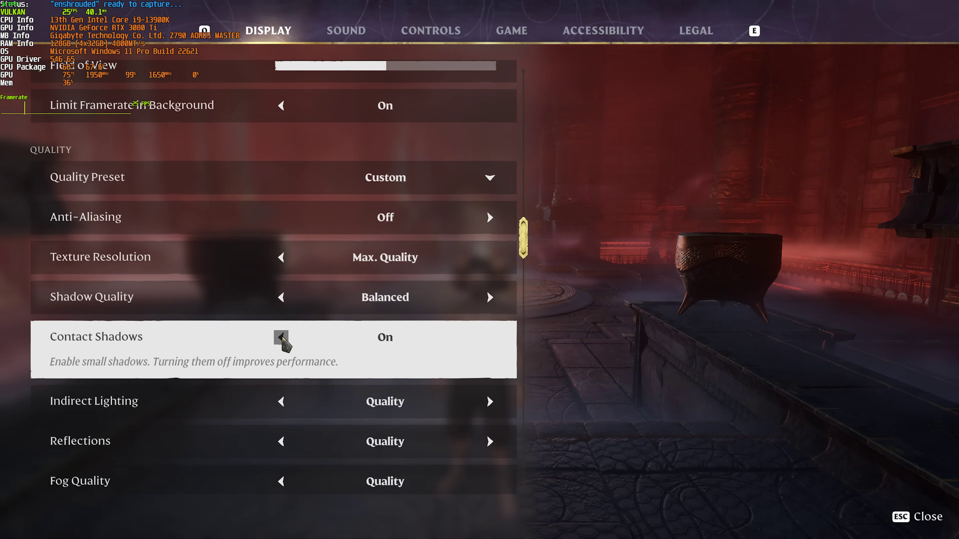
Step: Test Contact Shadows off and back On, and try Indirect Lighting at Max. Quality and Balance before returning it to Quality
{"action": "left_click", "coordinate": [281, 337]}
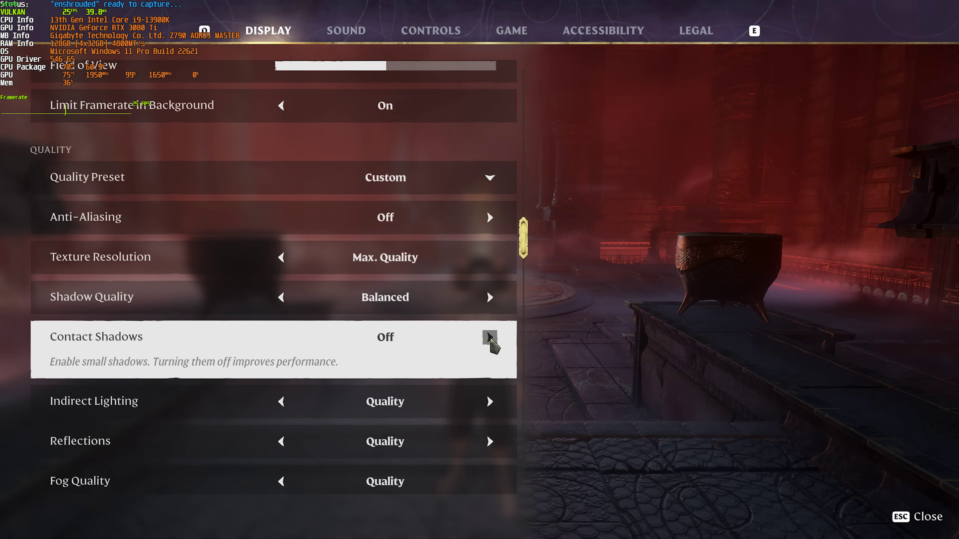
{"action": "left_click", "coordinate": [490, 337]}
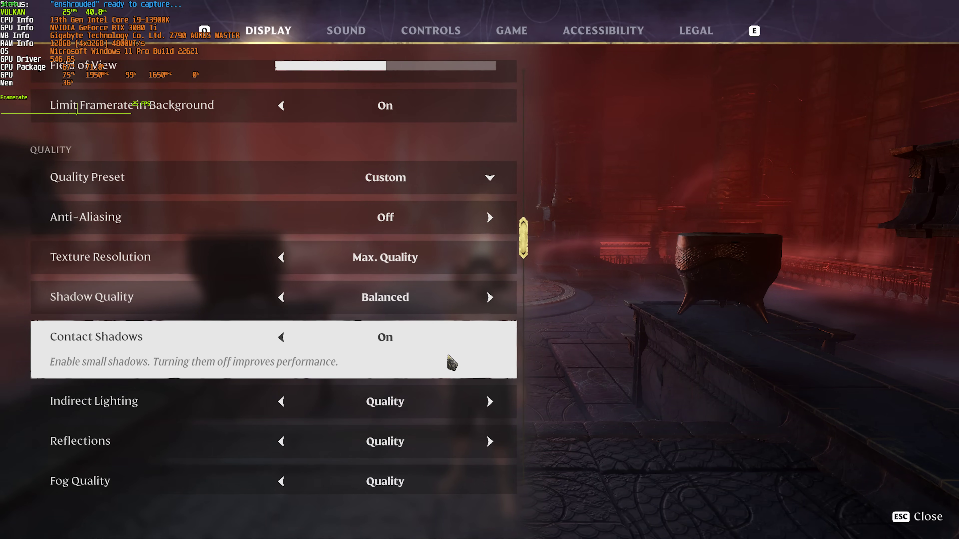
{"action": "scroll", "coordinate": [442, 397], "scroll_direction": "down", "scroll_amount": 2}
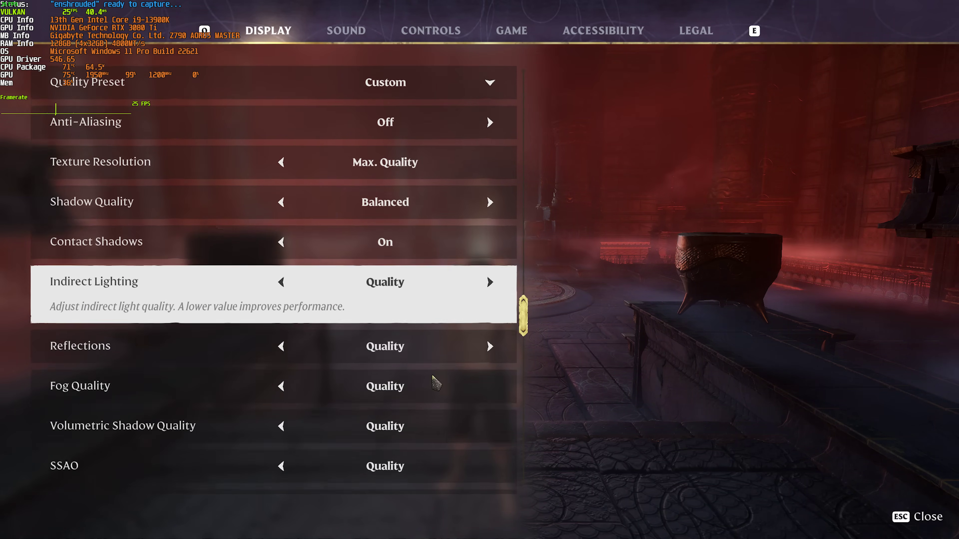
{"action": "left_click", "coordinate": [489, 281]}
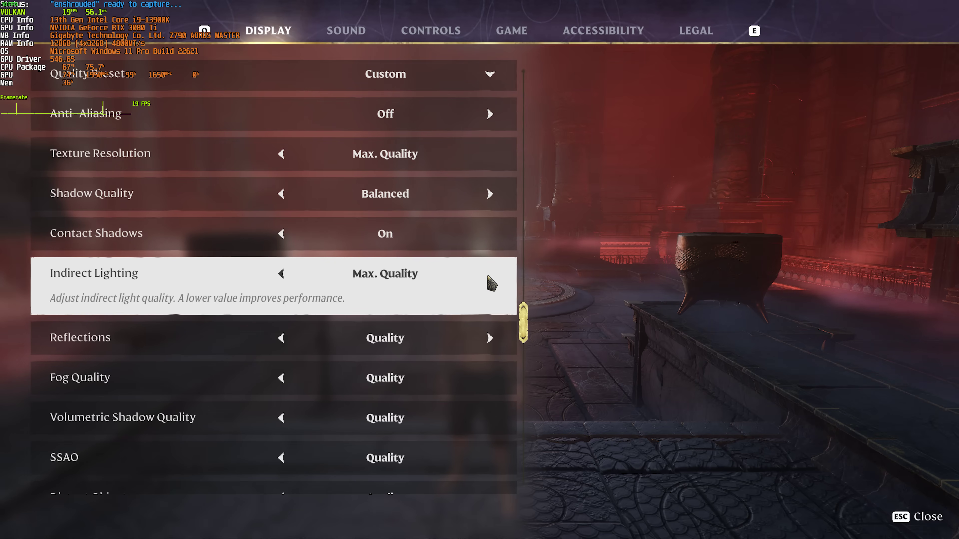
{"action": "left_click", "coordinate": [281, 274]}
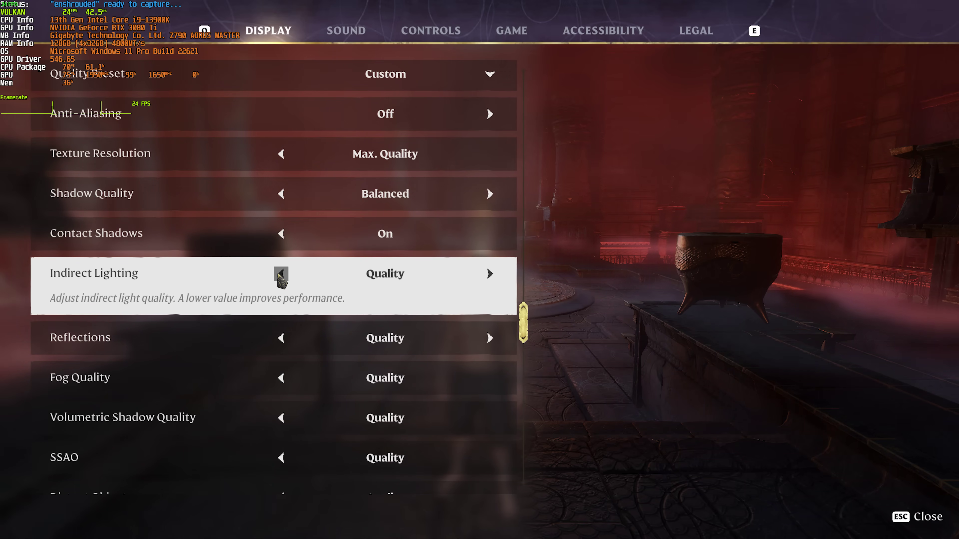
{"action": "left_click", "coordinate": [281, 274]}
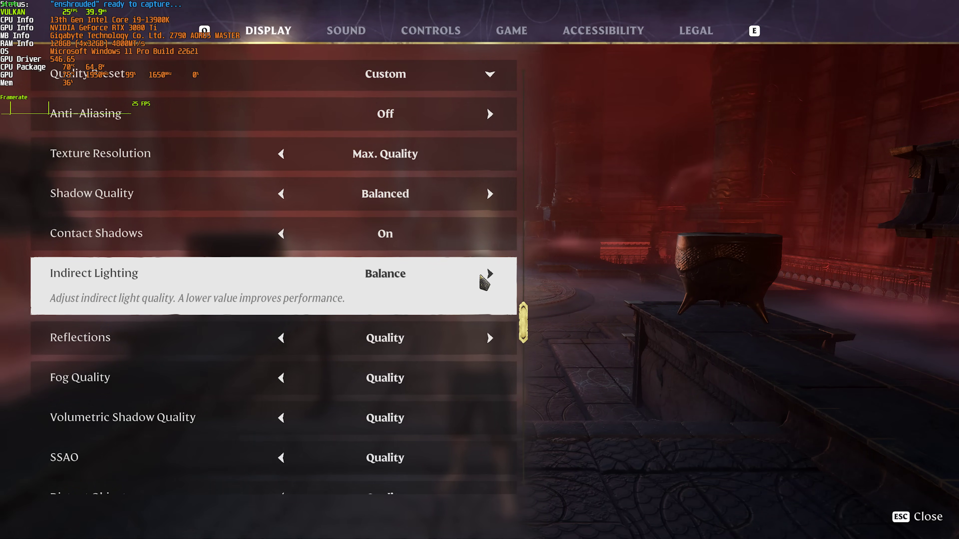
{"action": "left_click", "coordinate": [489, 274]}
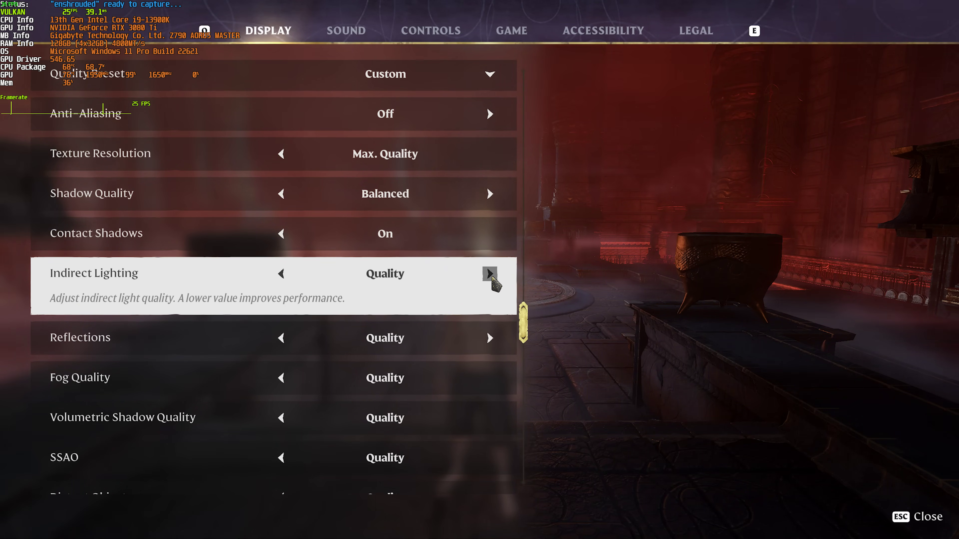
Step: Try Indirect Lighting at Max. Quality and return it to Quality, and compare Reflections at Max. Quality, Quality and Balance, settling on Balance
{"action": "left_click", "coordinate": [490, 275]}
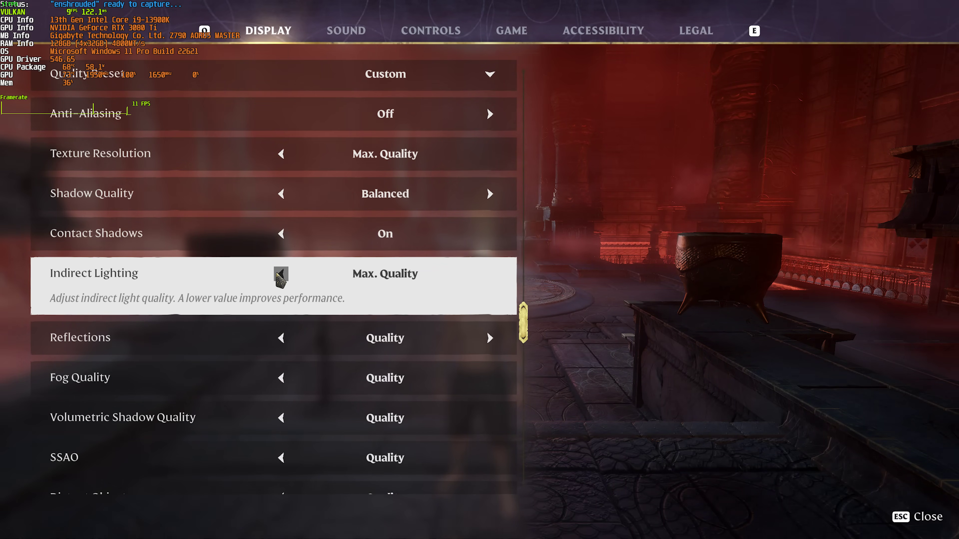
{"action": "left_click", "coordinate": [280, 275]}
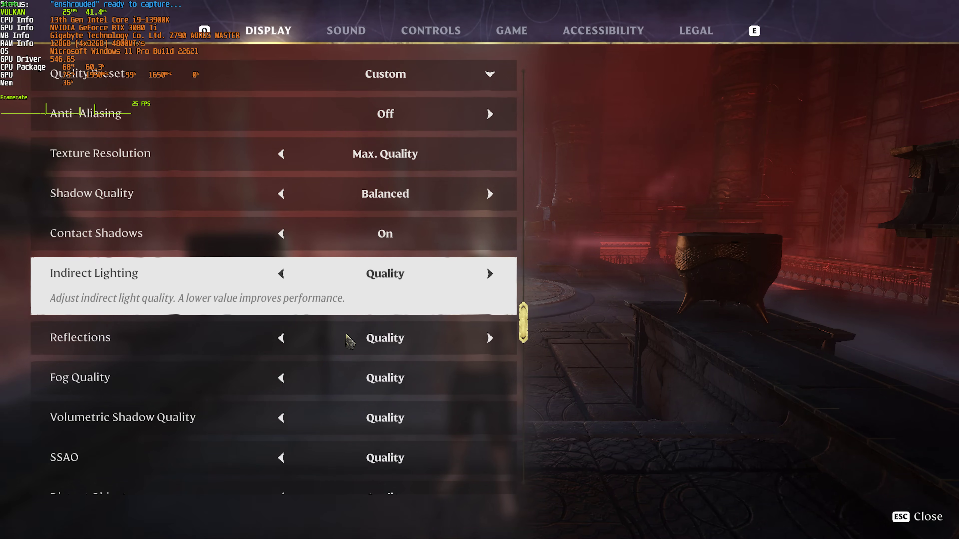
{"action": "left_click", "coordinate": [490, 314]}
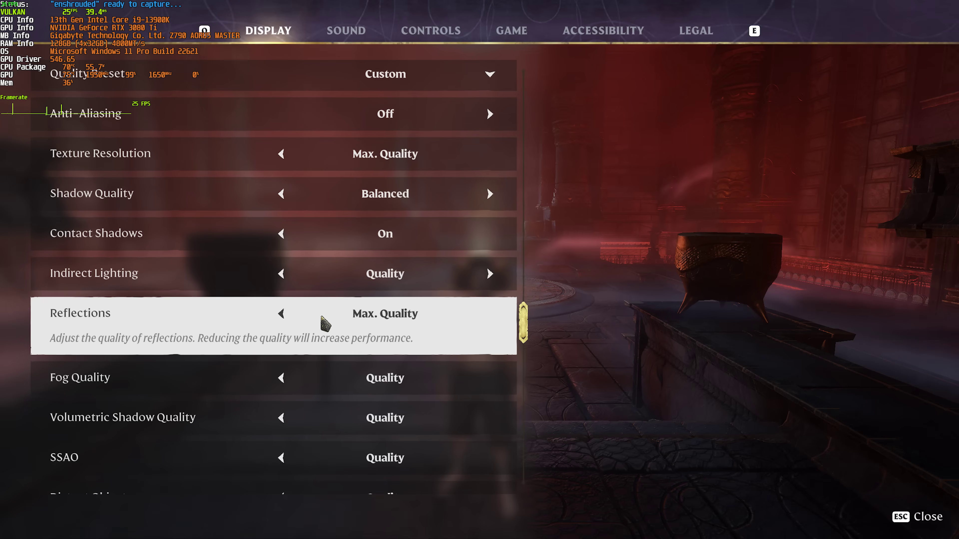
{"action": "left_click", "coordinate": [281, 313]}
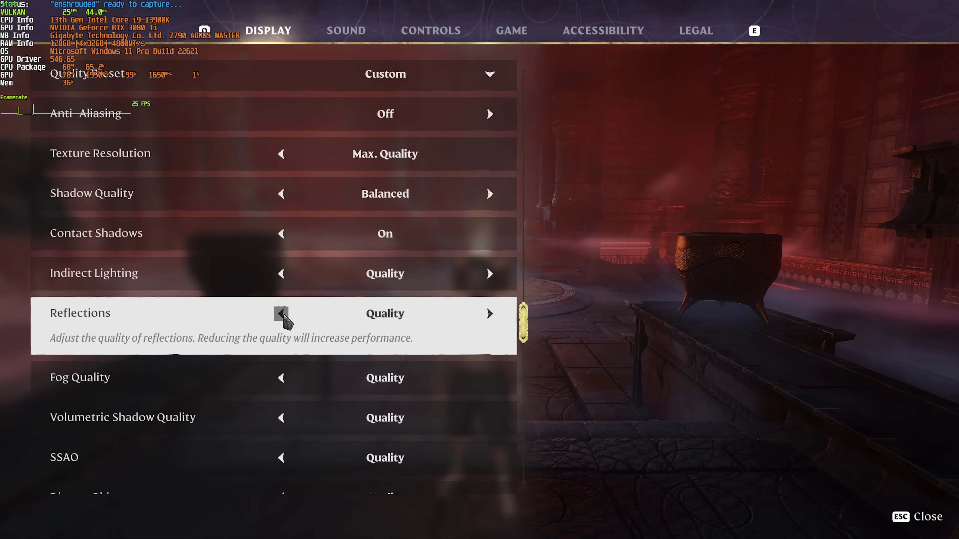
{"action": "left_click", "coordinate": [281, 313]}
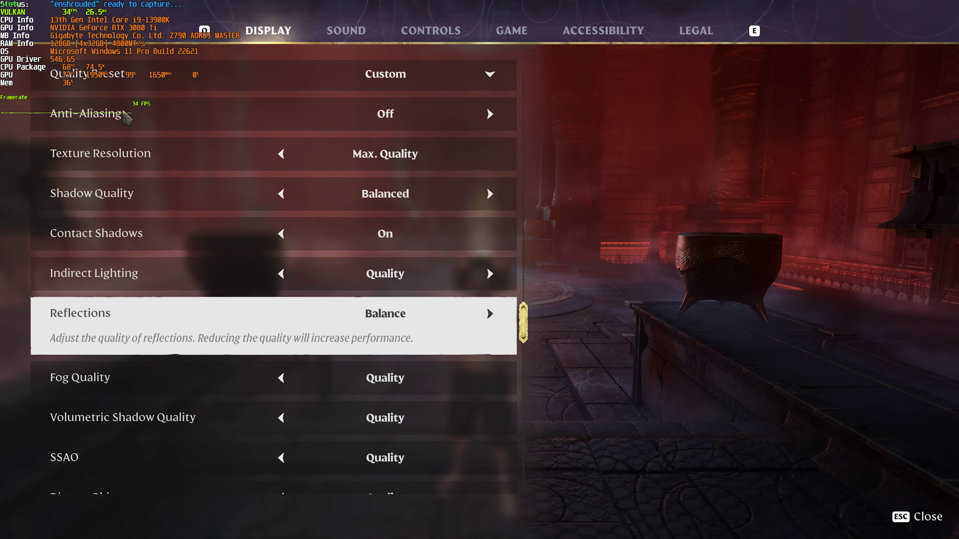
{"action": "left_click", "coordinate": [490, 314]}
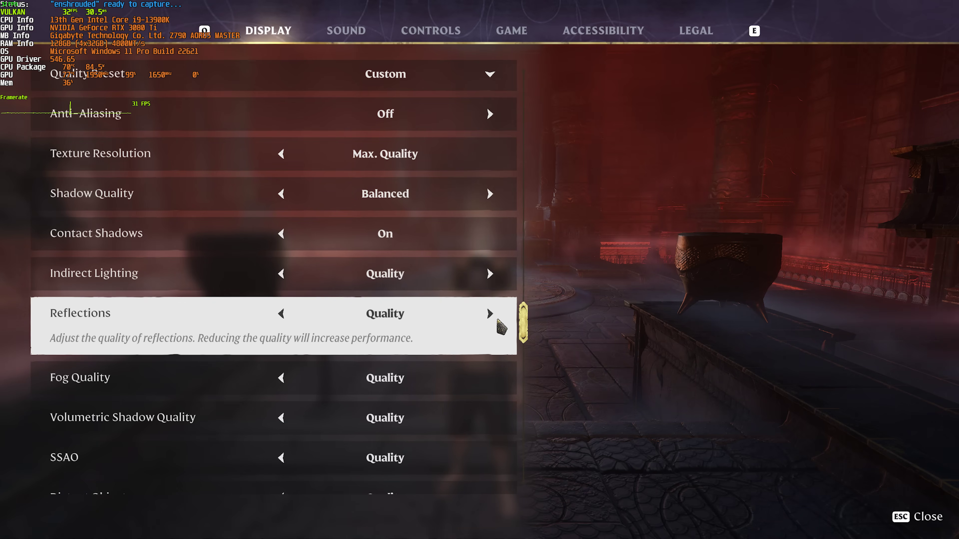
{"action": "left_click", "coordinate": [490, 317]}
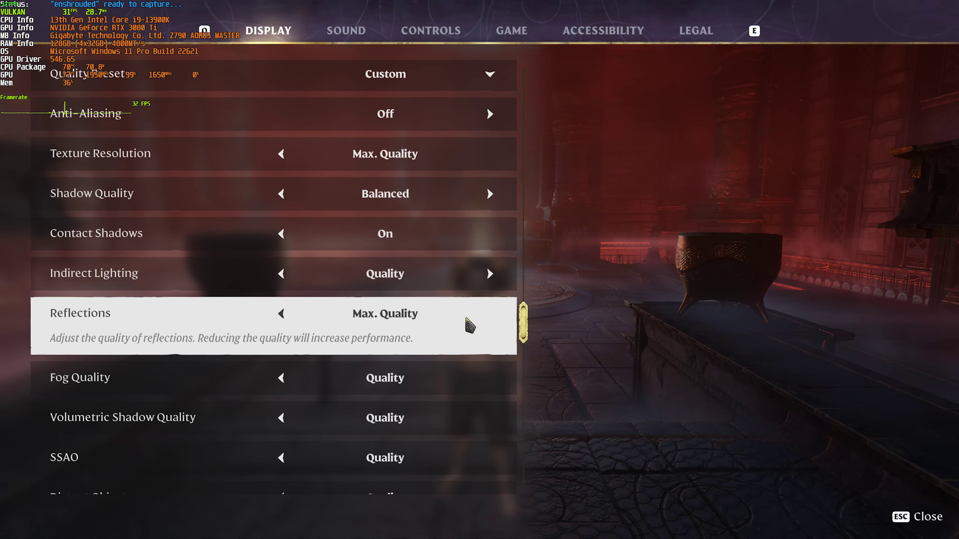
{"action": "left_click", "coordinate": [282, 313]}
{"action": "left_click", "coordinate": [281, 314]}
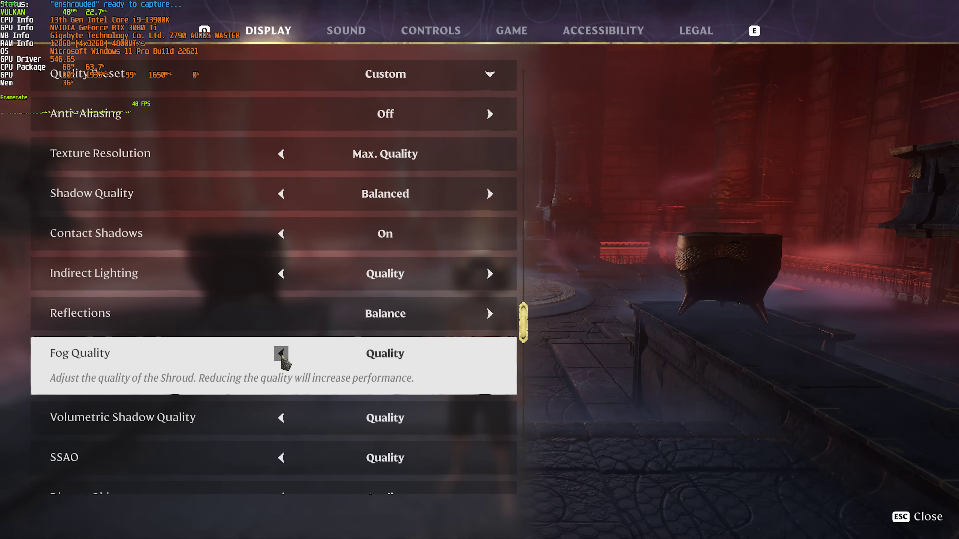
Step: Try Fog Quality at Performance and return it to Quality, and compare Volumetric Shadow Quality levels down to Off, settling on Balanced
{"action": "left_click", "coordinate": [281, 354]}
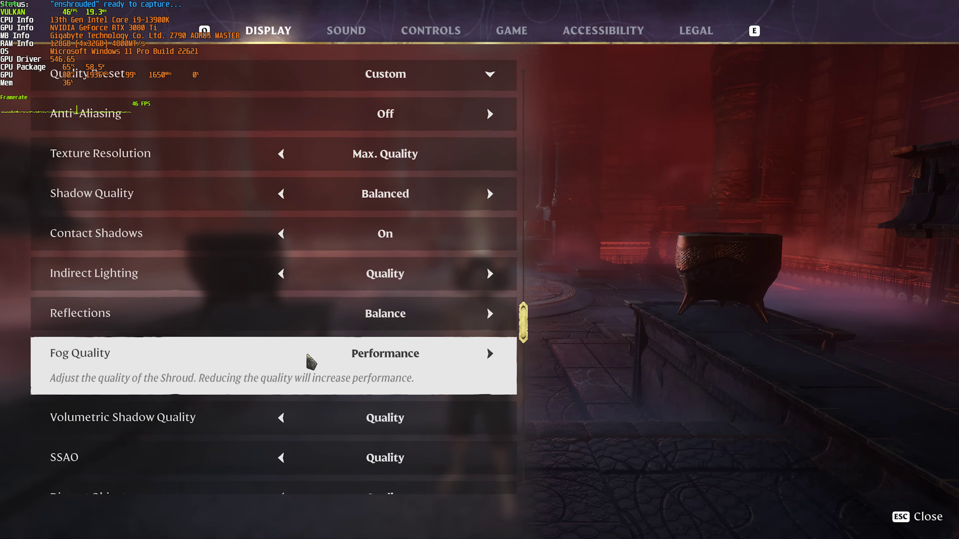
{"action": "left_click", "coordinate": [490, 354]}
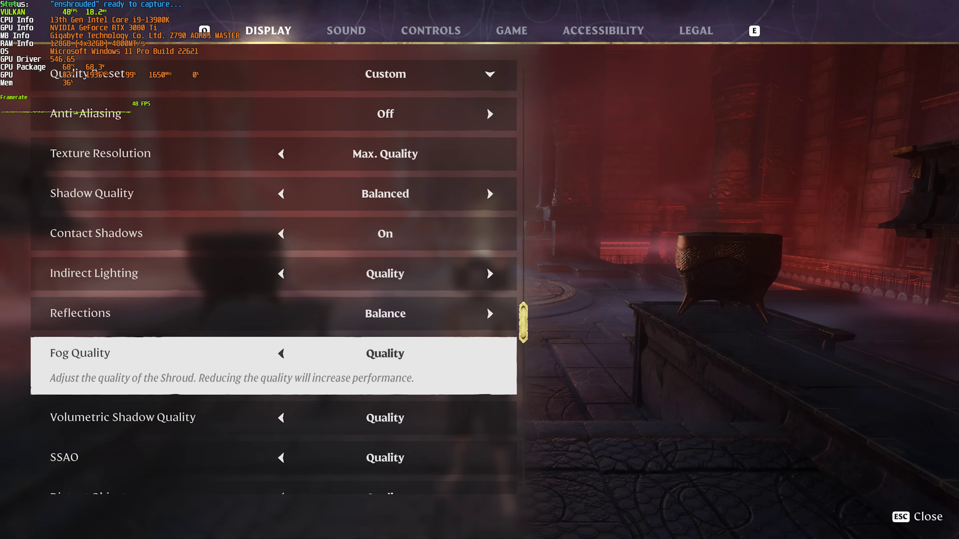
{"action": "scroll", "coordinate": [193, 355], "scroll_direction": "down", "scroll_amount": 3}
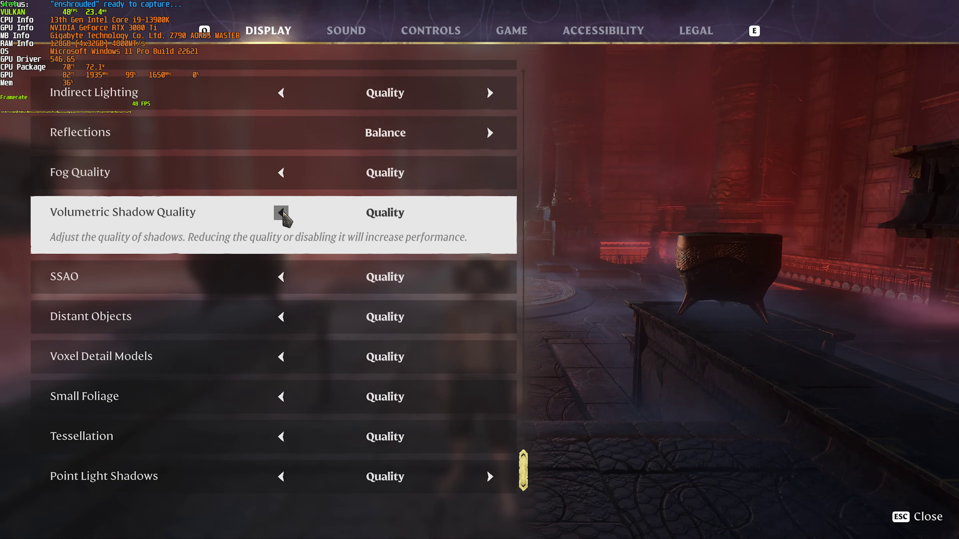
{"action": "left_click", "coordinate": [281, 213]}
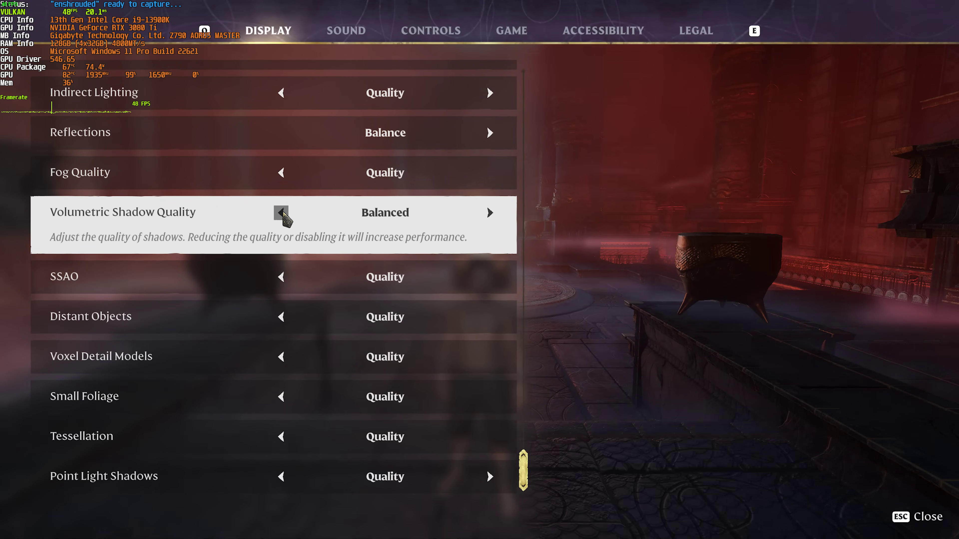
{"action": "left_click", "coordinate": [282, 213]}
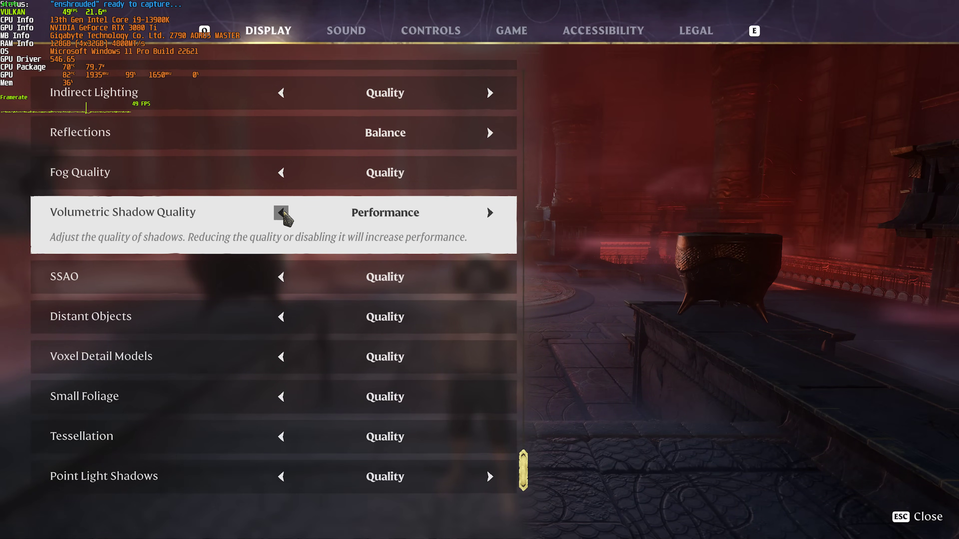
{"action": "left_click", "coordinate": [282, 213]}
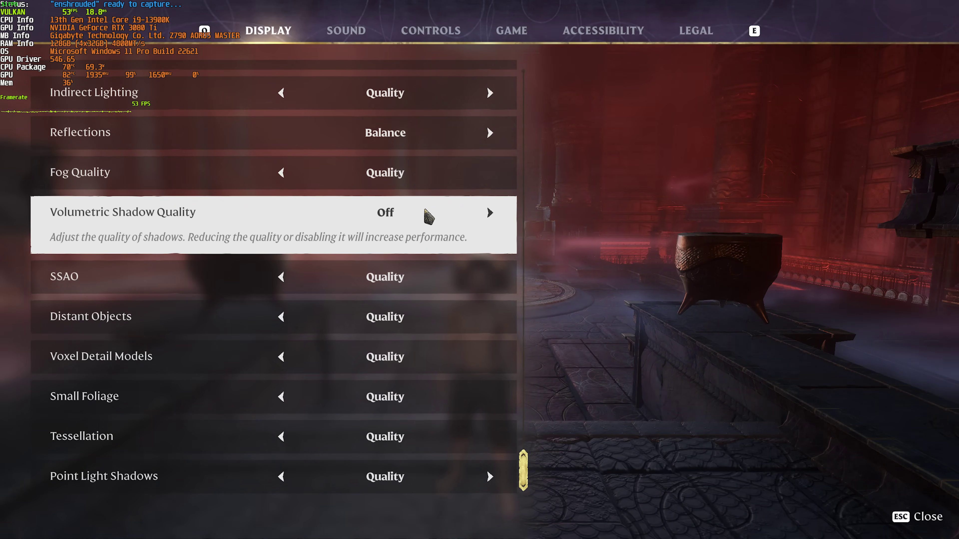
{"action": "left_click", "coordinate": [492, 213]}
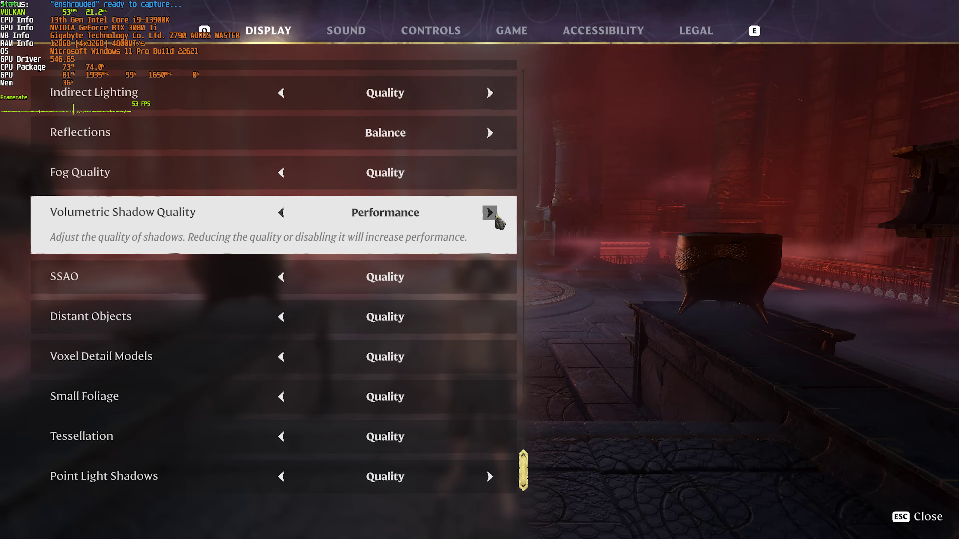
{"action": "left_click", "coordinate": [492, 213]}
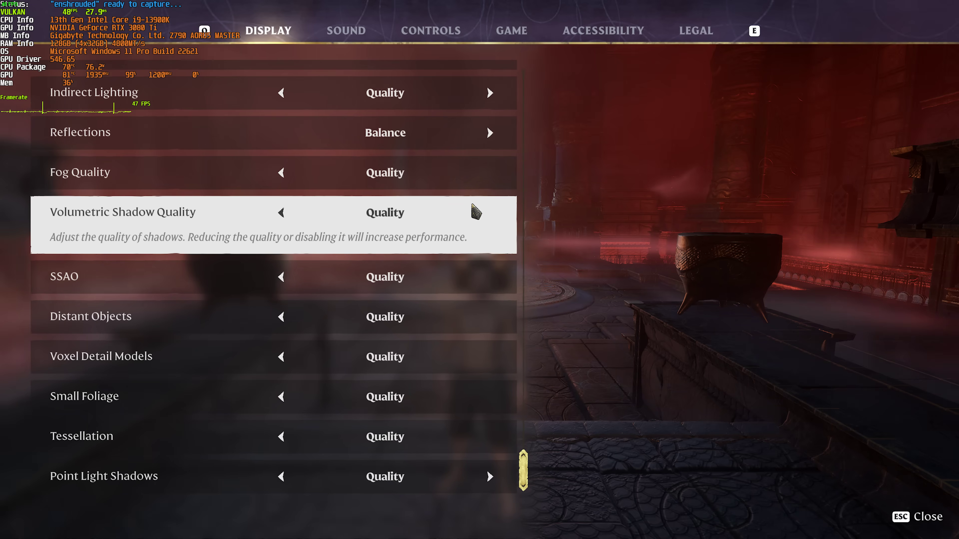
{"action": "left_click", "coordinate": [282, 213]}
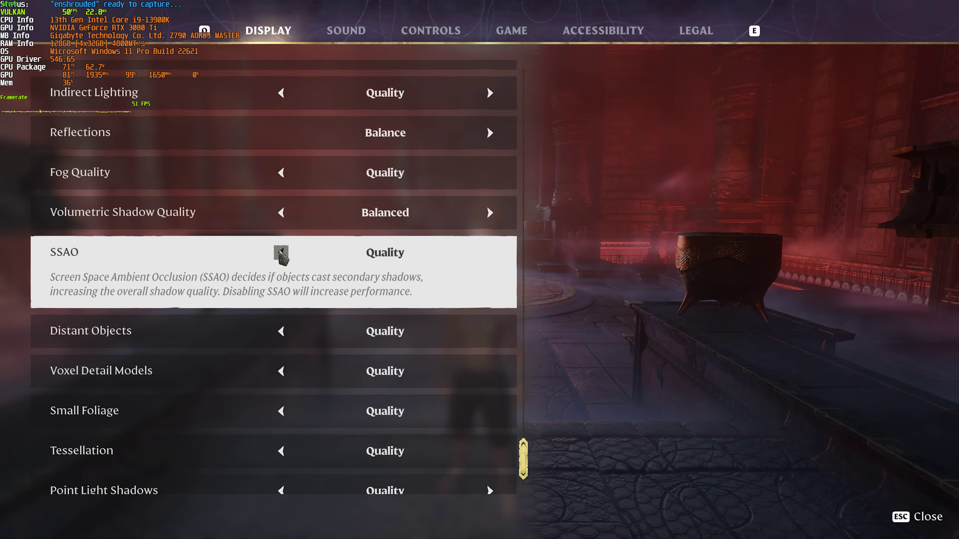
Step: Compare the frame rate with SSAO at Balanced, Performance and Off, and settle on Performance
{"action": "left_click", "coordinate": [281, 252]}
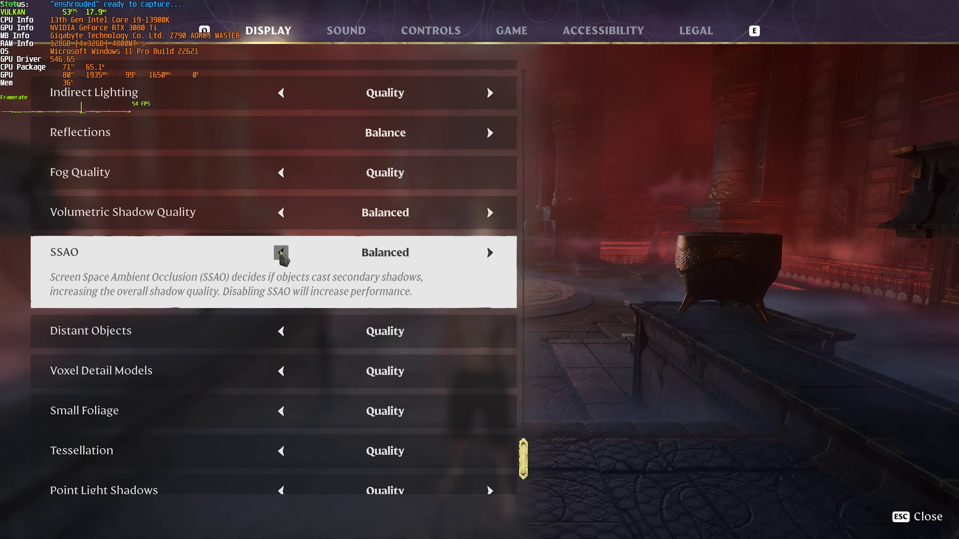
{"action": "left_click", "coordinate": [281, 252]}
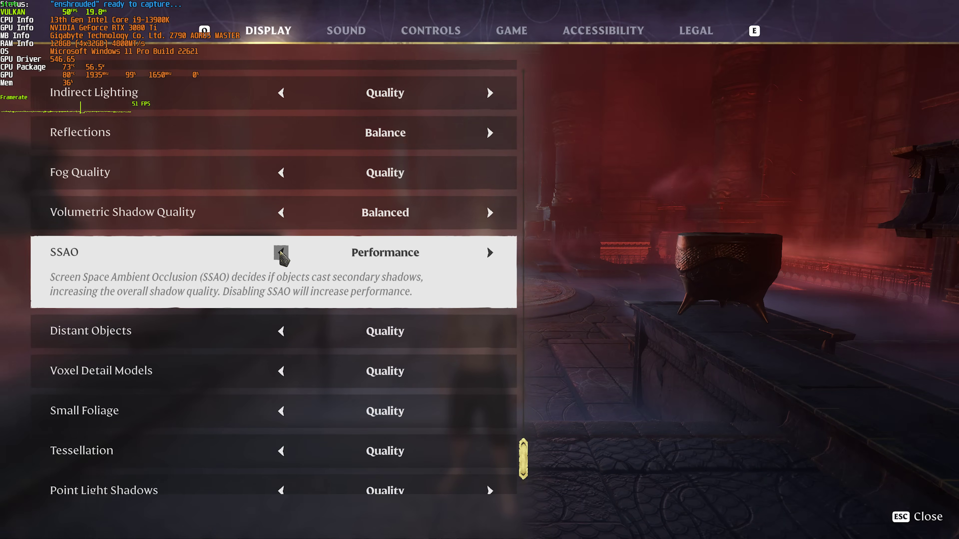
{"action": "left_click", "coordinate": [281, 252]}
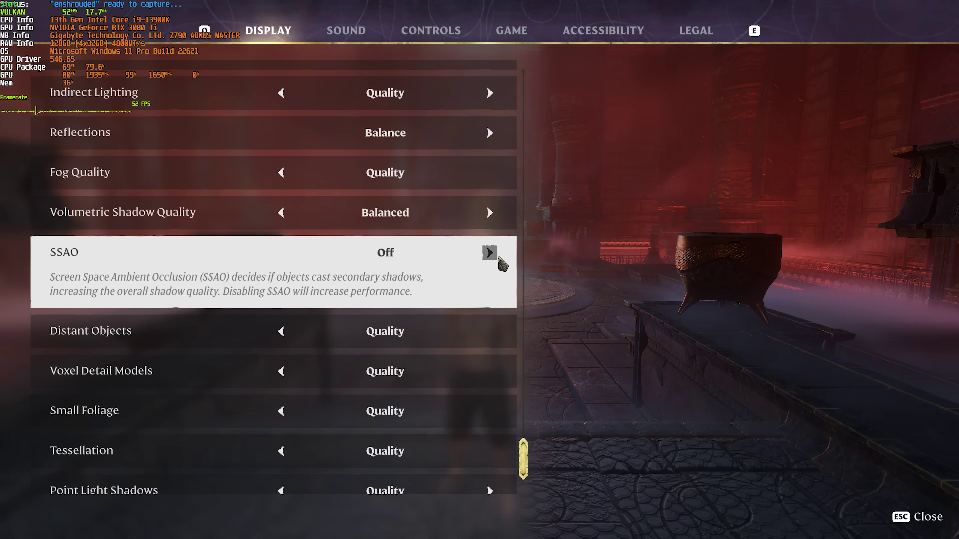
{"action": "left_click", "coordinate": [489, 252]}
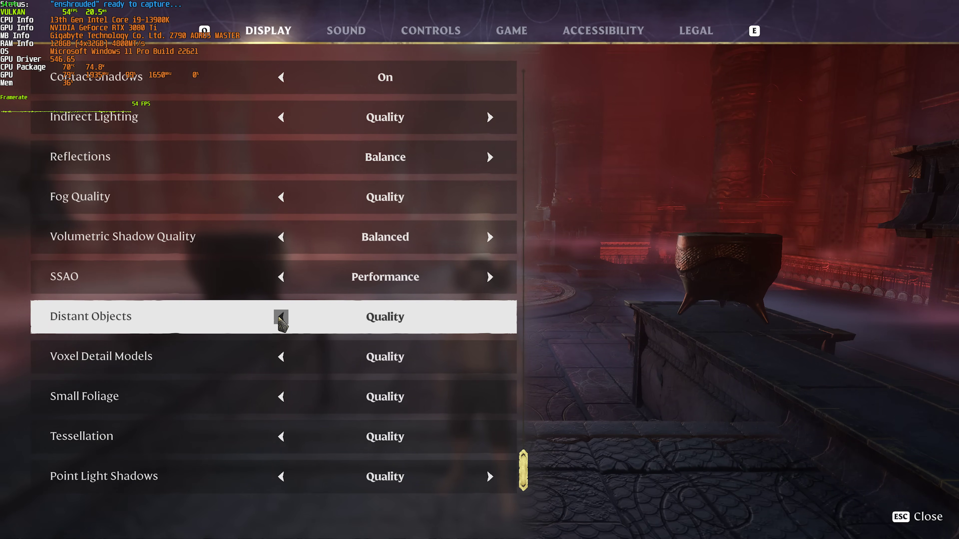
Step: Test Distant Objects at Performance, Off and Balanced for their effect on frame rate, and return it to Quality
{"action": "left_click", "coordinate": [280, 318]}
{"action": "left_click", "coordinate": [281, 317]}
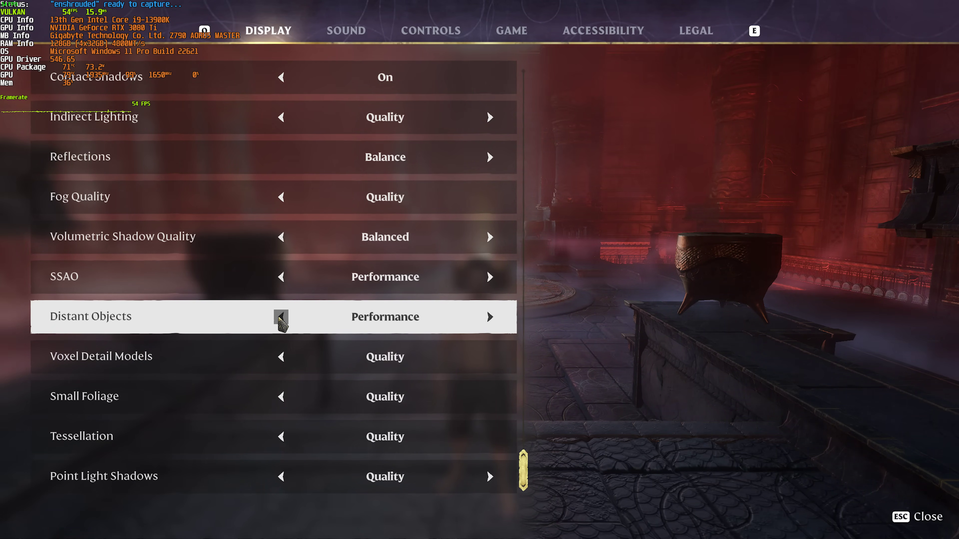
{"action": "left_click", "coordinate": [281, 317]}
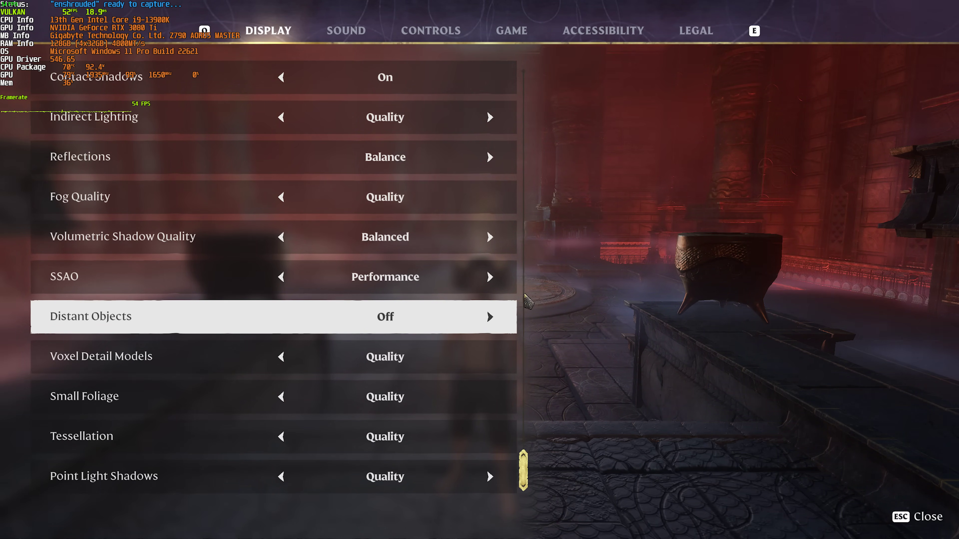
{"action": "left_click", "coordinate": [489, 317]}
{"action": "left_click", "coordinate": [490, 318]}
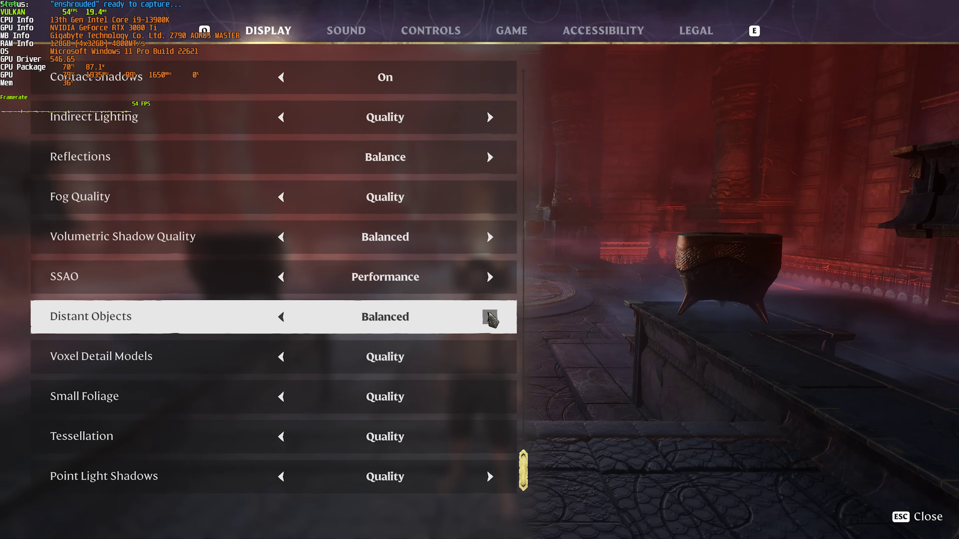
{"action": "left_click", "coordinate": [490, 317]}
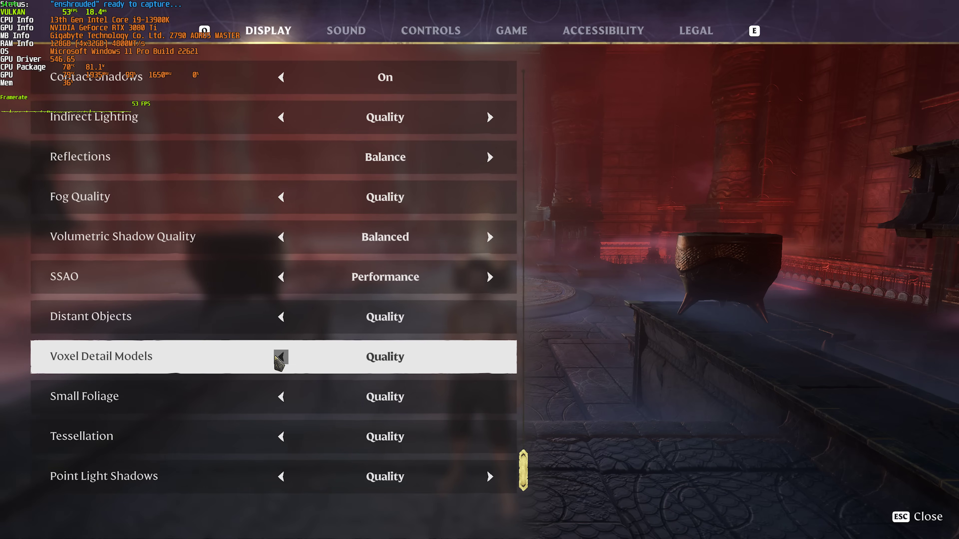
Step: Compare Voxel Detail Models at Performance, Off and Balanced, checking the rendered stonework, and return it to Quality
{"action": "left_click", "coordinate": [281, 356]}
{"action": "left_click", "coordinate": [281, 356]}
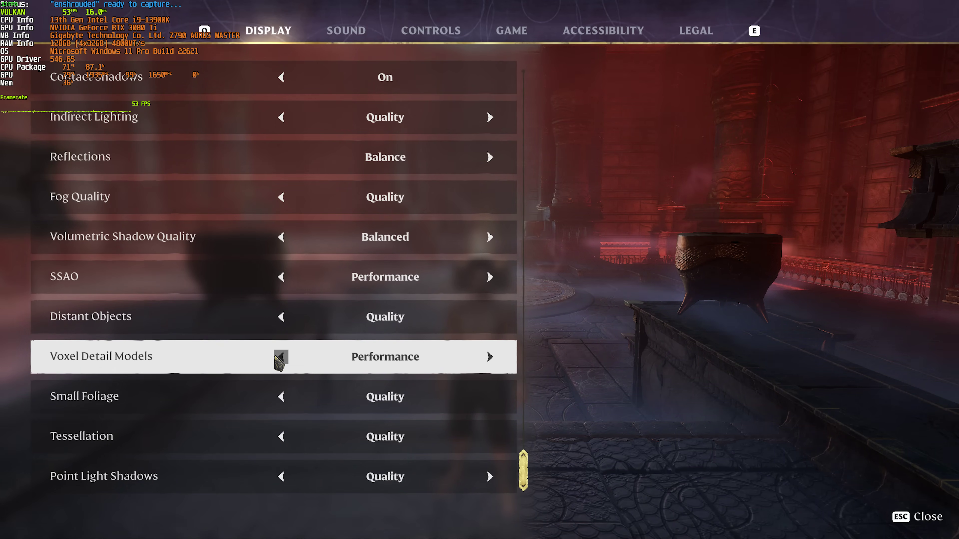
{"action": "left_click", "coordinate": [281, 357]}
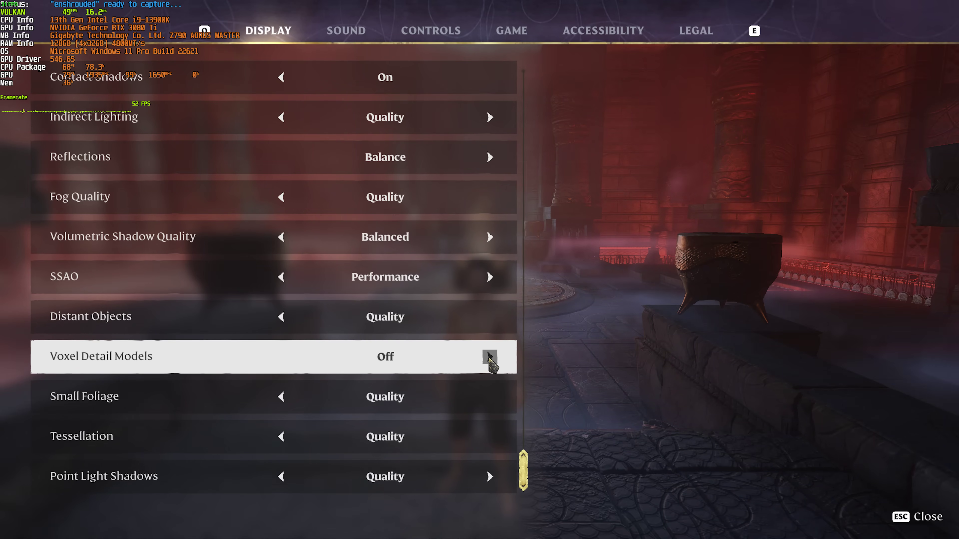
{"action": "left_click", "coordinate": [489, 357]}
{"action": "left_click", "coordinate": [281, 357]}
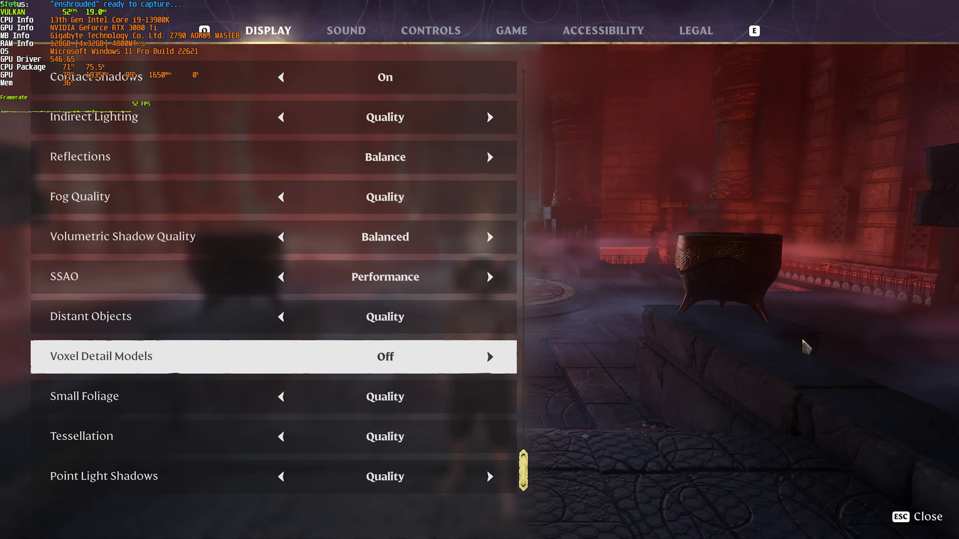
{"action": "left_click", "coordinate": [490, 357]}
{"action": "left_click", "coordinate": [489, 357]}
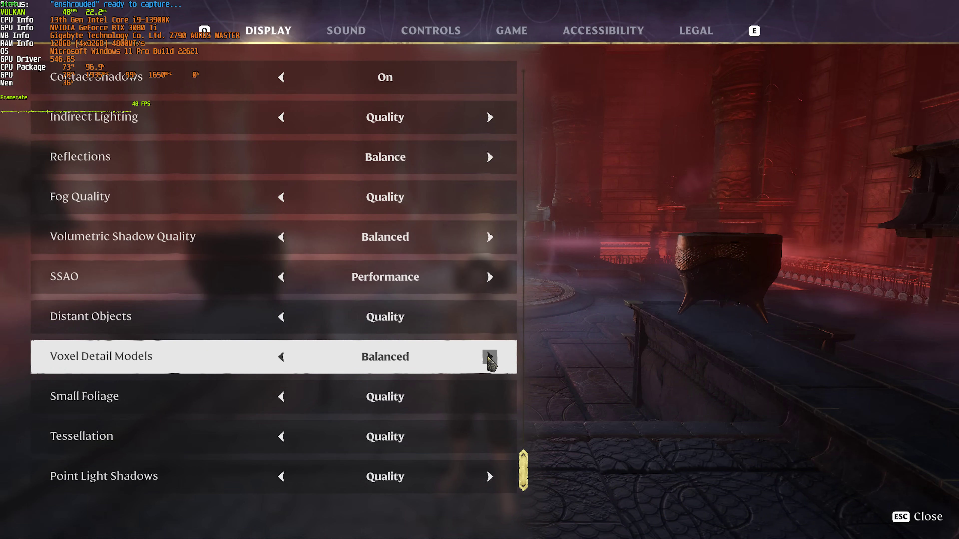
{"action": "left_click", "coordinate": [489, 357]}
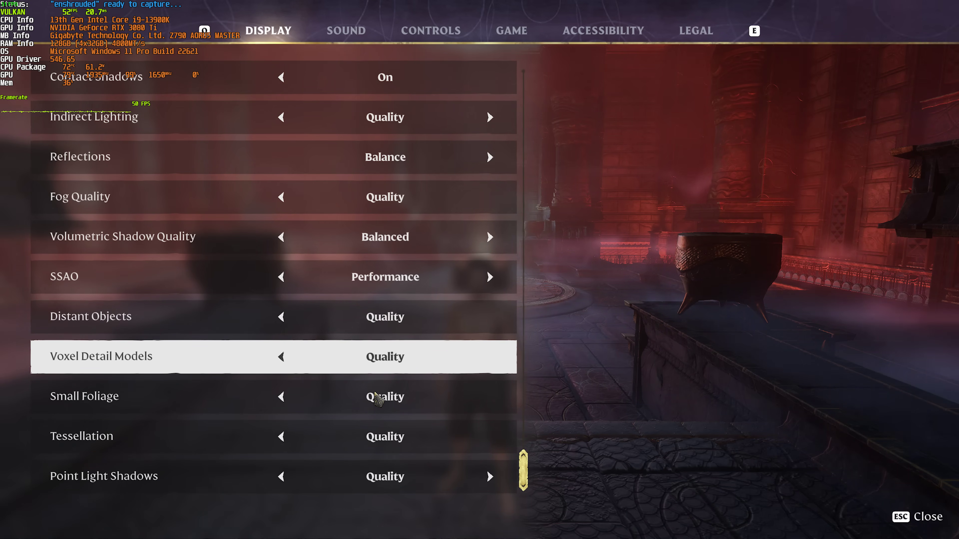
Step: Try lower Small Foliage levels, including Performance, and return the option to Quality
{"action": "left_click", "coordinate": [387, 401]}
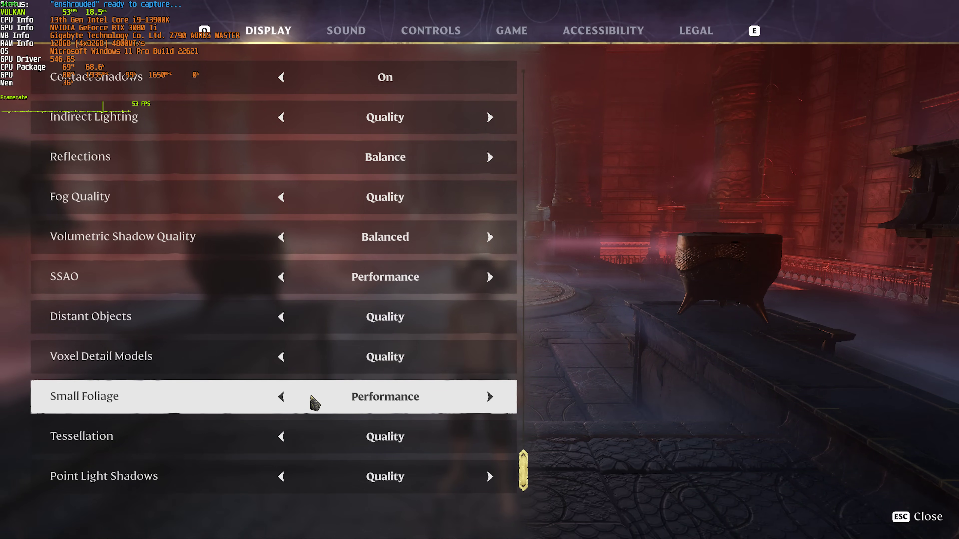
{"action": "left_click", "coordinate": [281, 396]}
{"action": "left_click", "coordinate": [495, 397]}
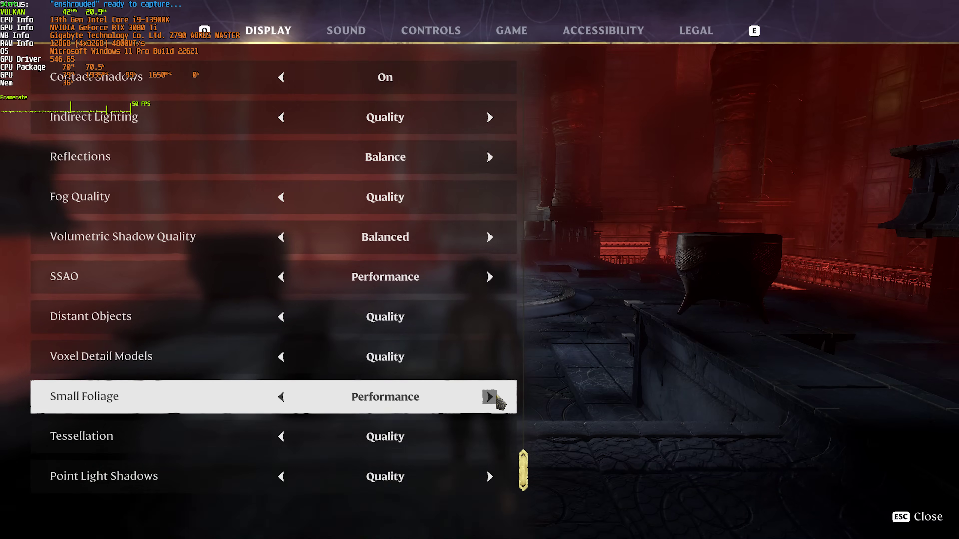
{"action": "left_click", "coordinate": [495, 397]}
{"action": "left_click", "coordinate": [495, 397]}
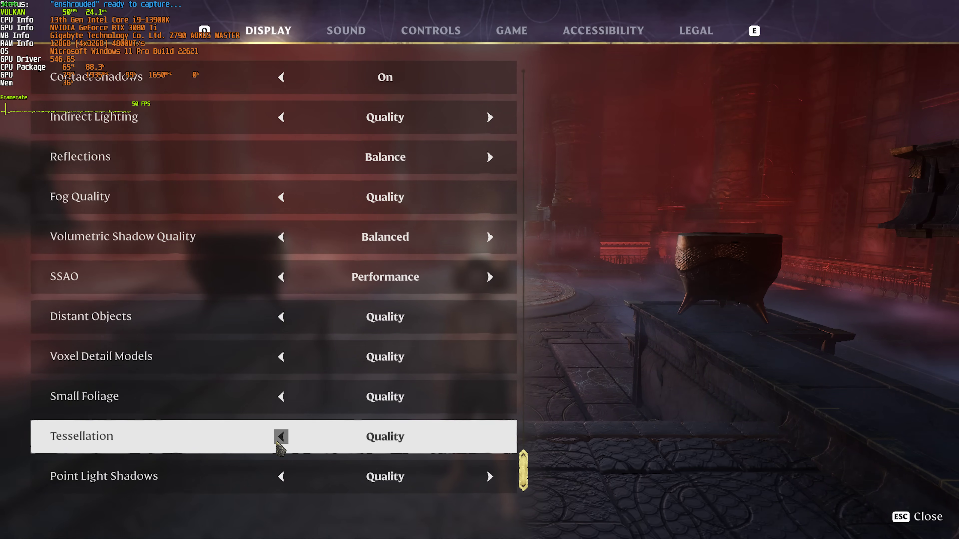
Step: Compare the frame rate with Tessellation at Balanced, Performance and Off, and return the option to Quality
{"action": "left_click", "coordinate": [280, 437]}
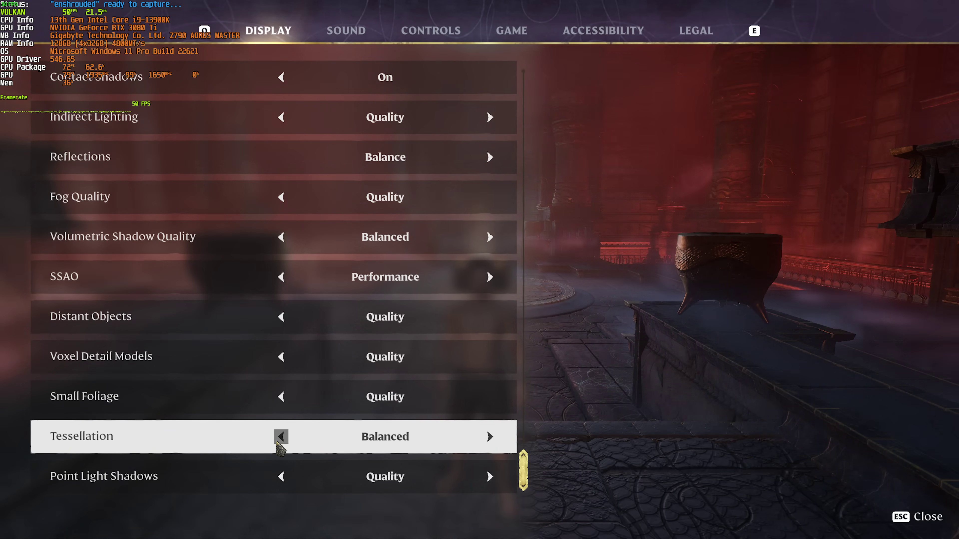
{"action": "left_click", "coordinate": [280, 438]}
{"action": "left_click", "coordinate": [279, 438]}
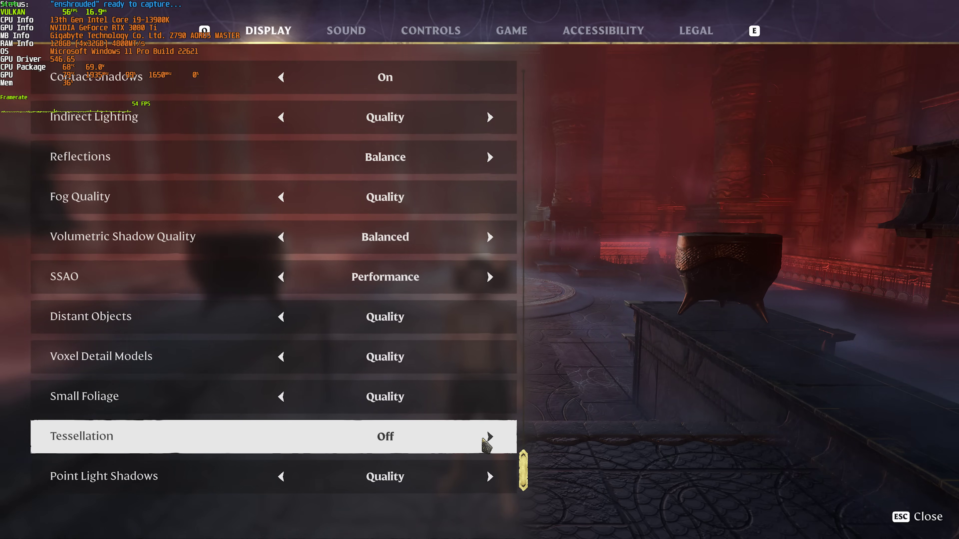
{"action": "left_click", "coordinate": [487, 437]}
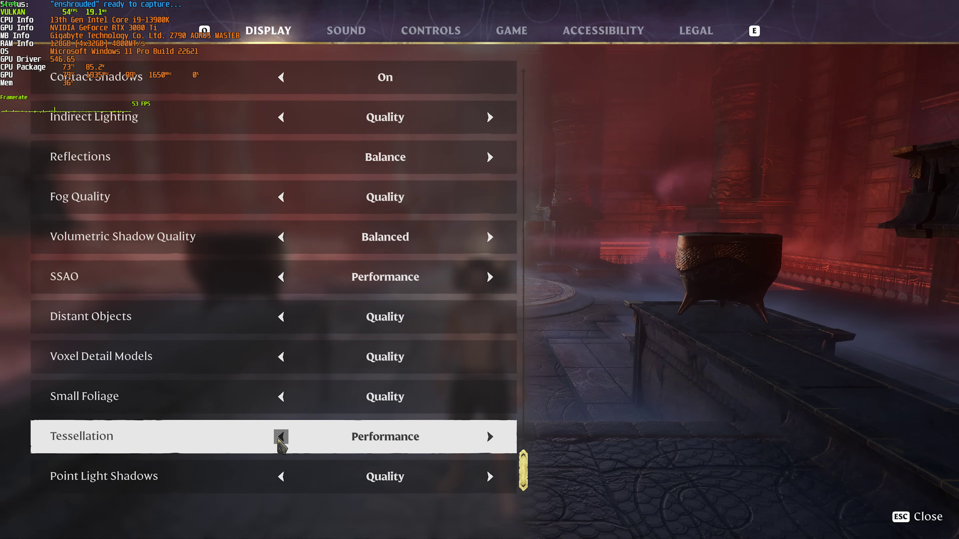
{"action": "left_click", "coordinate": [280, 438]}
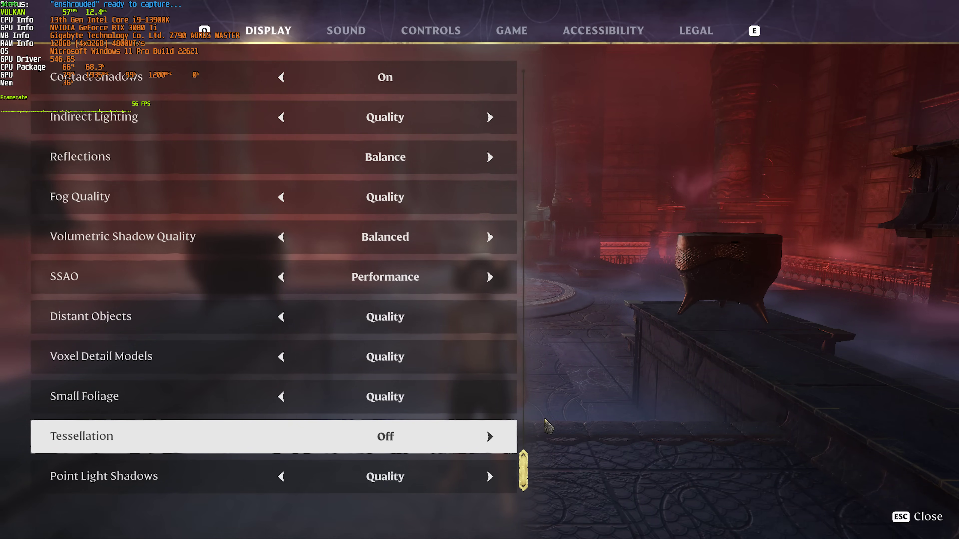
{"action": "left_click", "coordinate": [489, 437]}
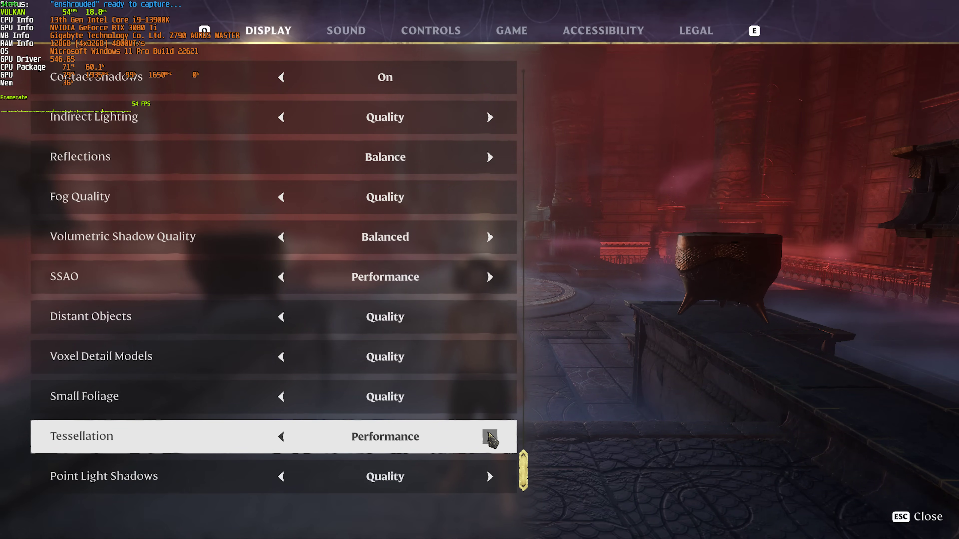
{"action": "left_click", "coordinate": [490, 436]}
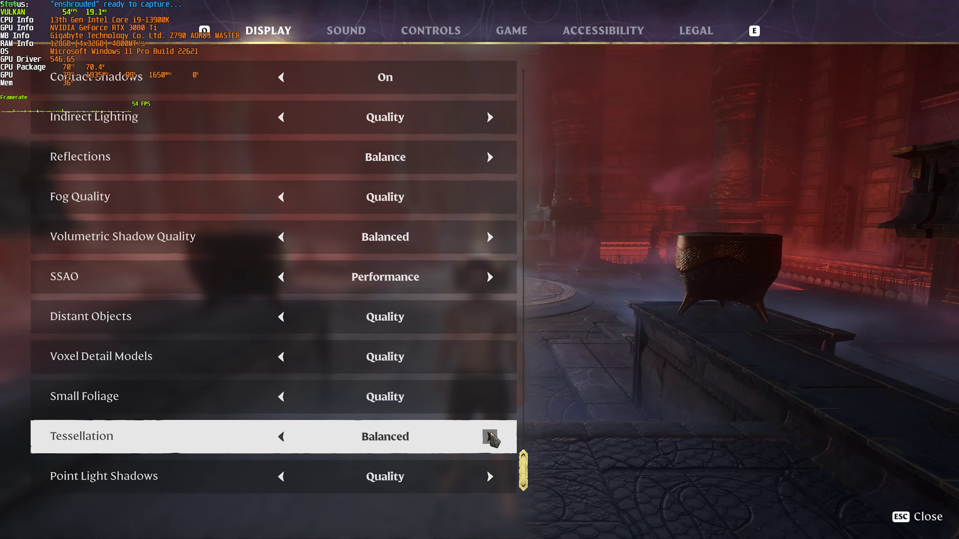
{"action": "left_click", "coordinate": [490, 437]}
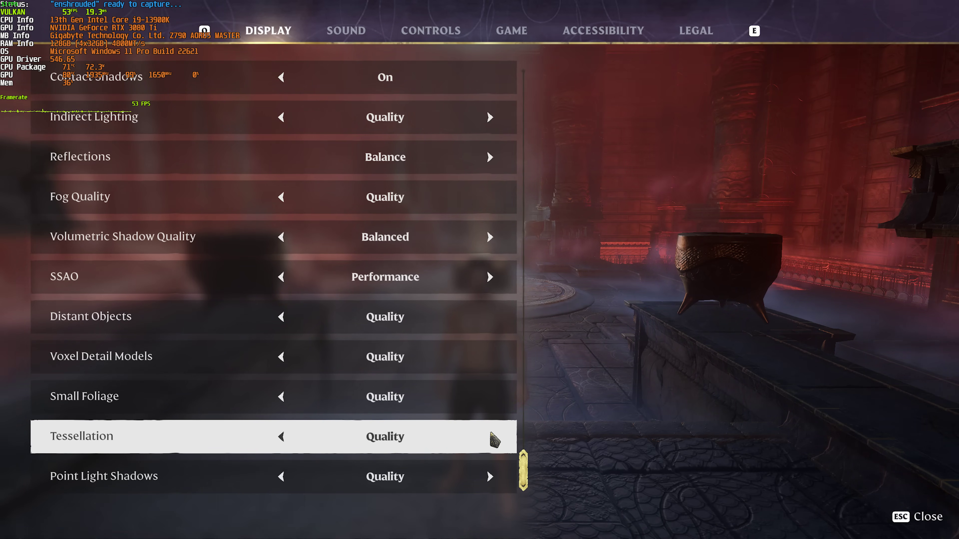
Step: Recheck the floor detail and frame rate at each Tessellation level down to Off, and settle on Balanced
{"action": "left_click", "coordinate": [281, 437]}
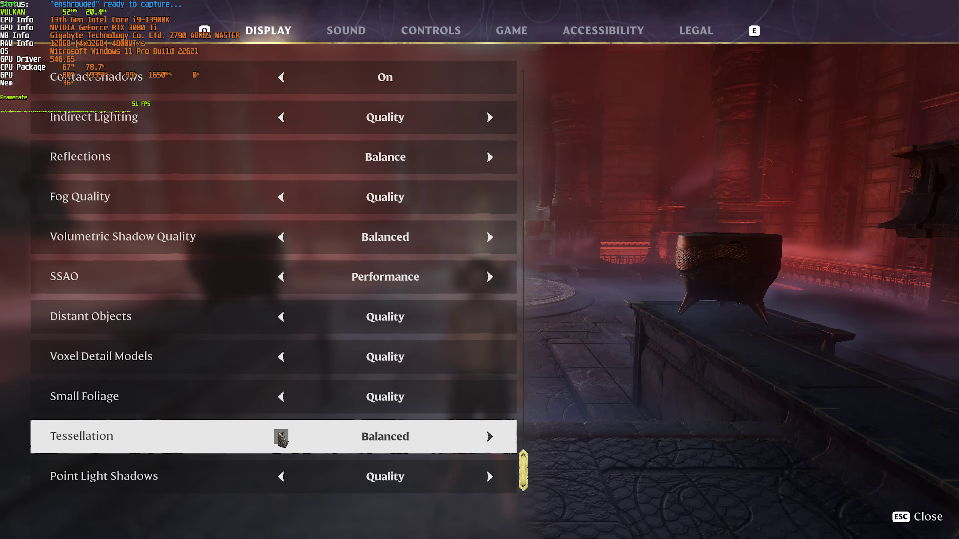
{"action": "left_click", "coordinate": [280, 437]}
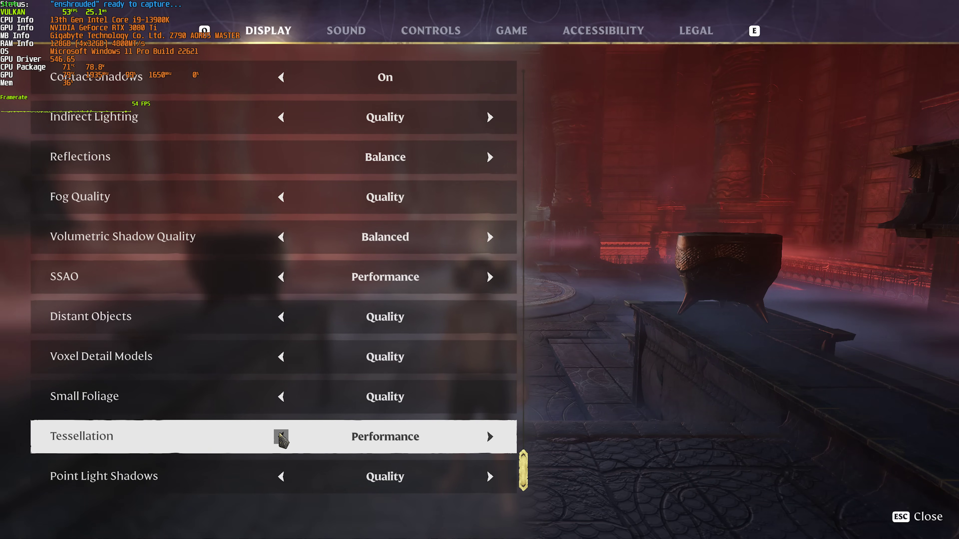
{"action": "left_click", "coordinate": [281, 437]}
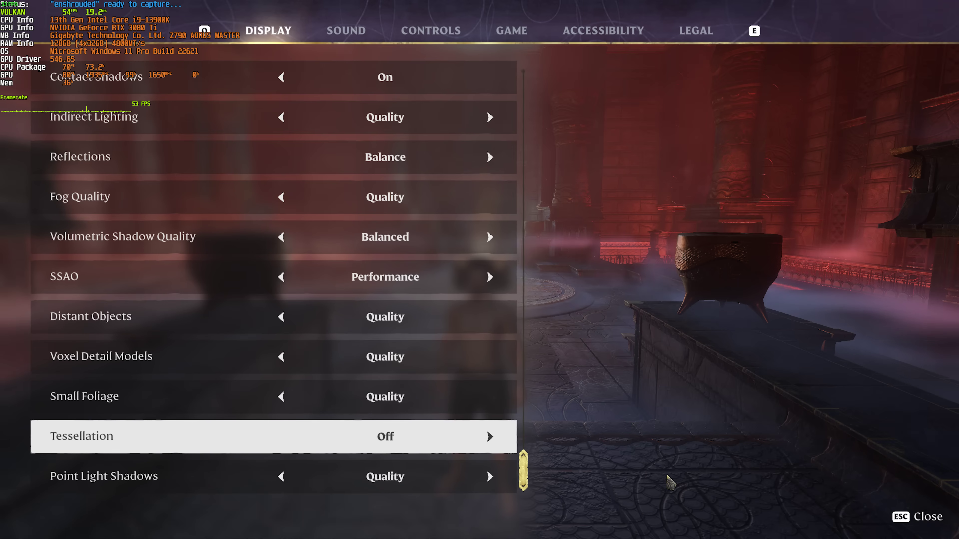
{"action": "left_click", "coordinate": [489, 437]}
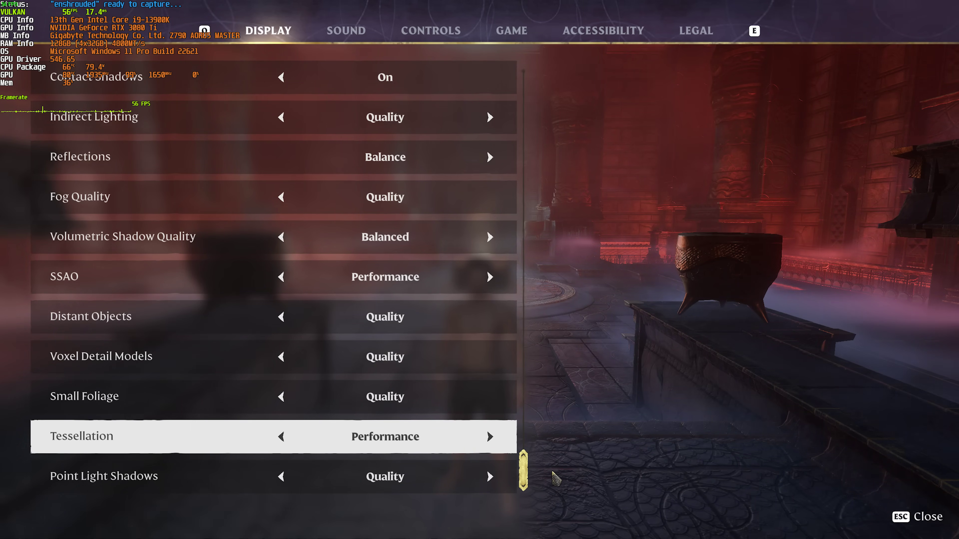
{"action": "left_click", "coordinate": [490, 437]}
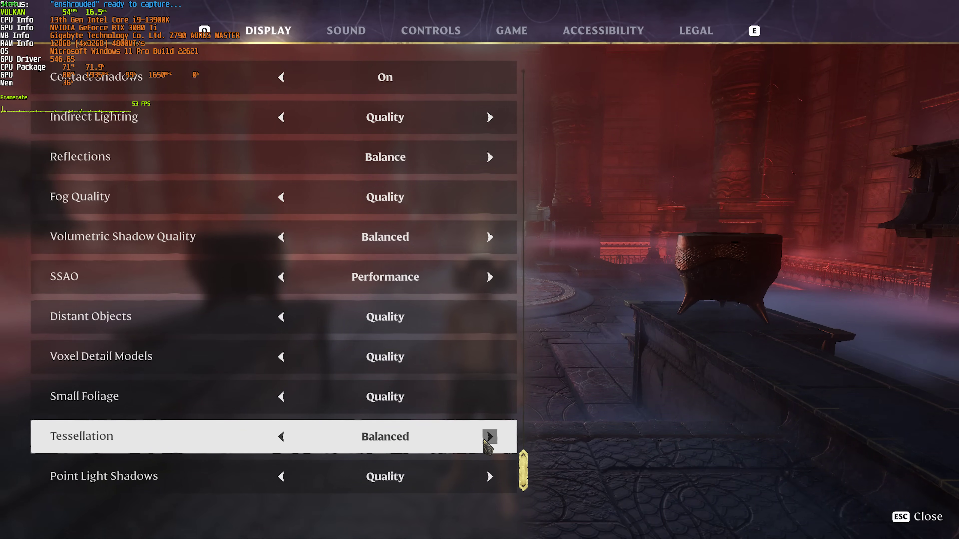
{"action": "left_click", "coordinate": [489, 438]}
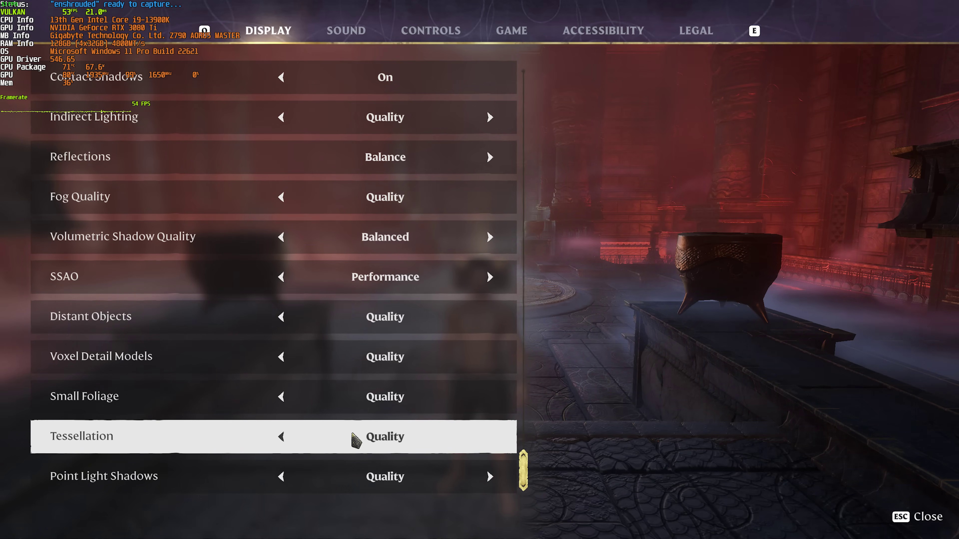
{"action": "left_click", "coordinate": [281, 438]}
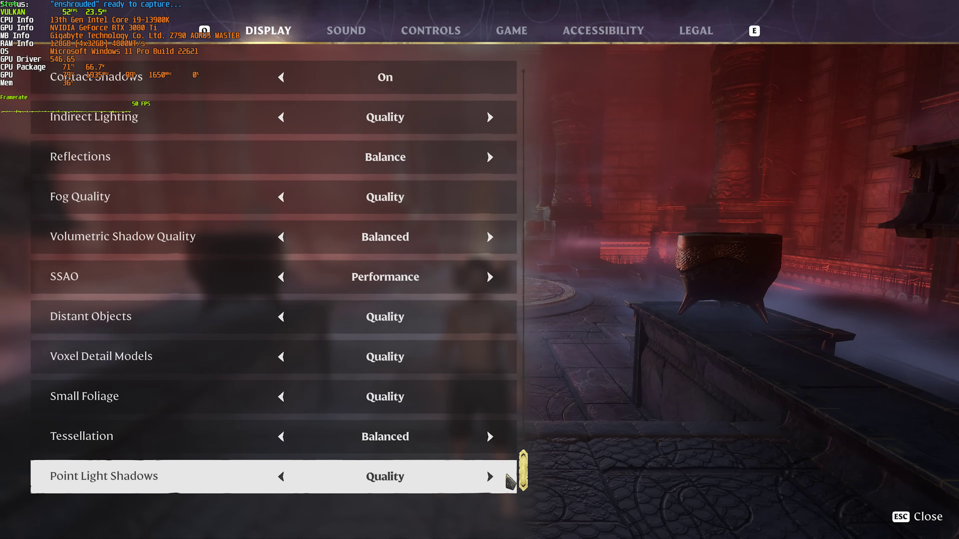
Step: Test Point Light Shadows at Max. Quality, Performance and Off for their effect on frame rate, and return it to Quality
{"action": "left_click", "coordinate": [490, 476]}
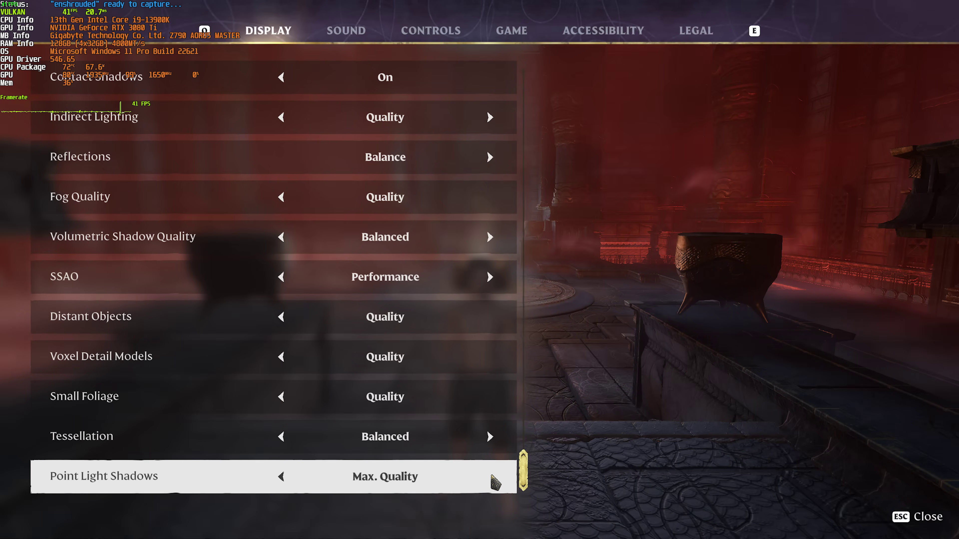
{"action": "left_click", "coordinate": [281, 476]}
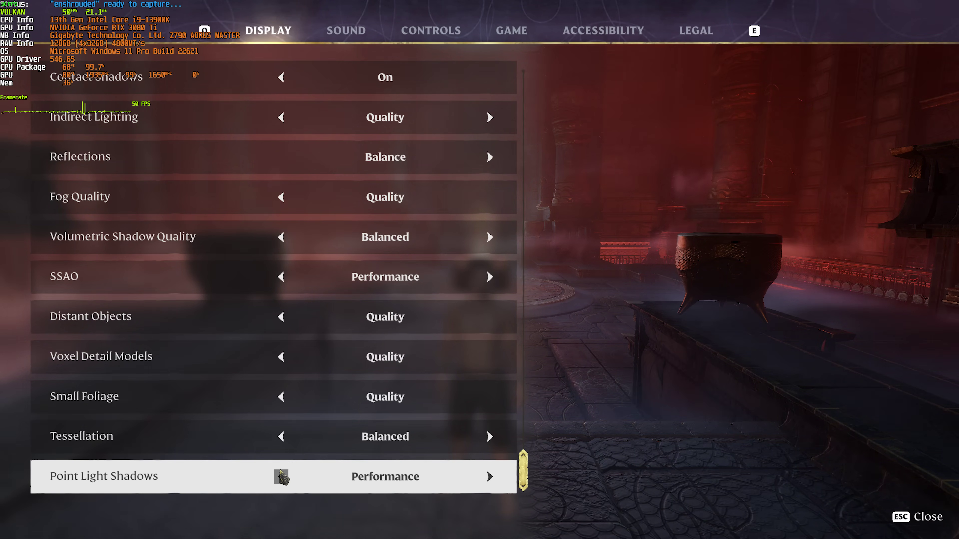
{"action": "left_click", "coordinate": [281, 477]}
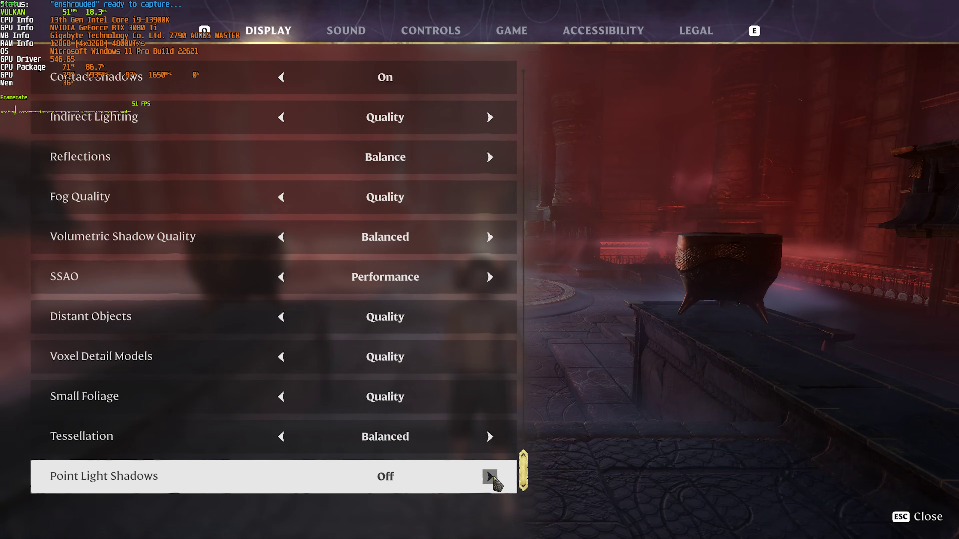
{"action": "left_click", "coordinate": [490, 477]}
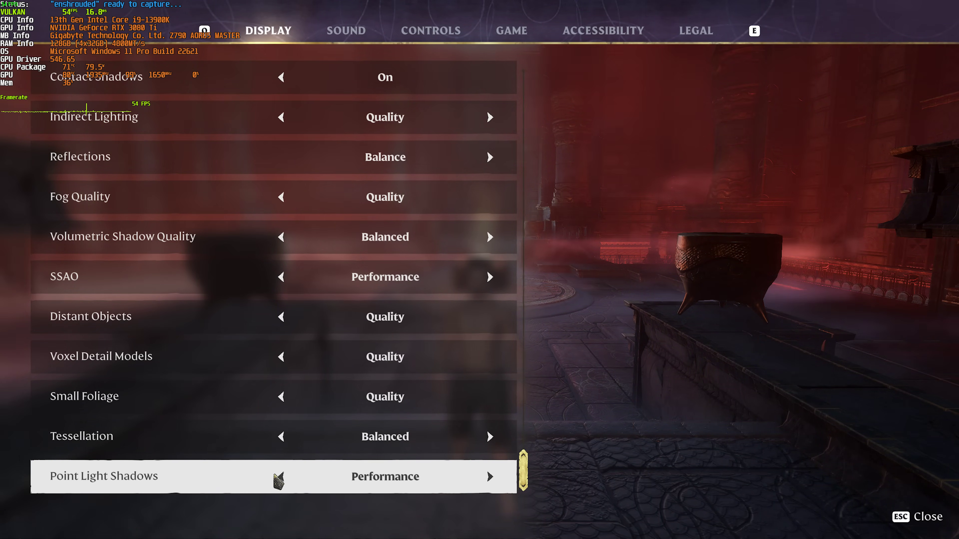
{"action": "left_click", "coordinate": [489, 477]}
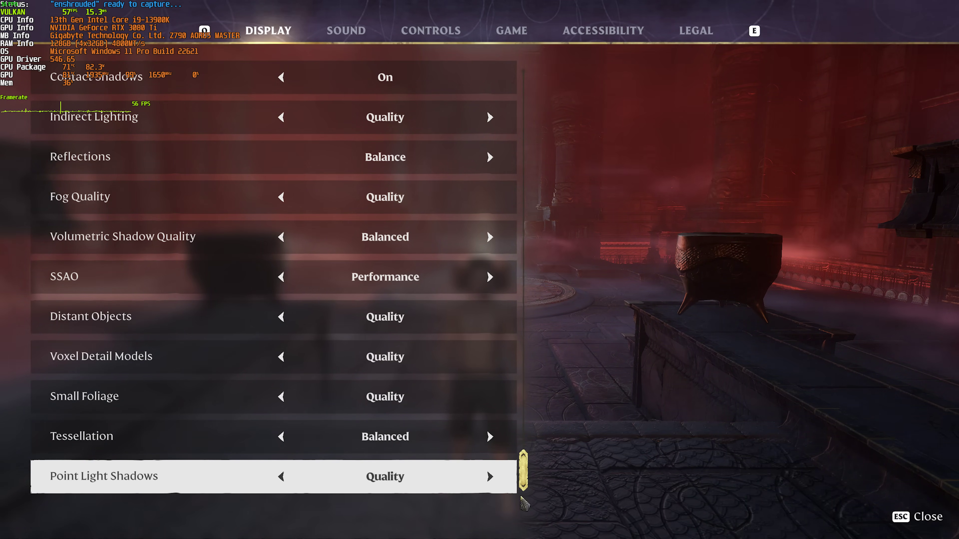
Step: Leave the settings and check the frame rate in the game scene with anti-aliasing off
{"action": "scroll", "coordinate": [413, 313], "scroll_direction": "up", "scroll_amount": 5}
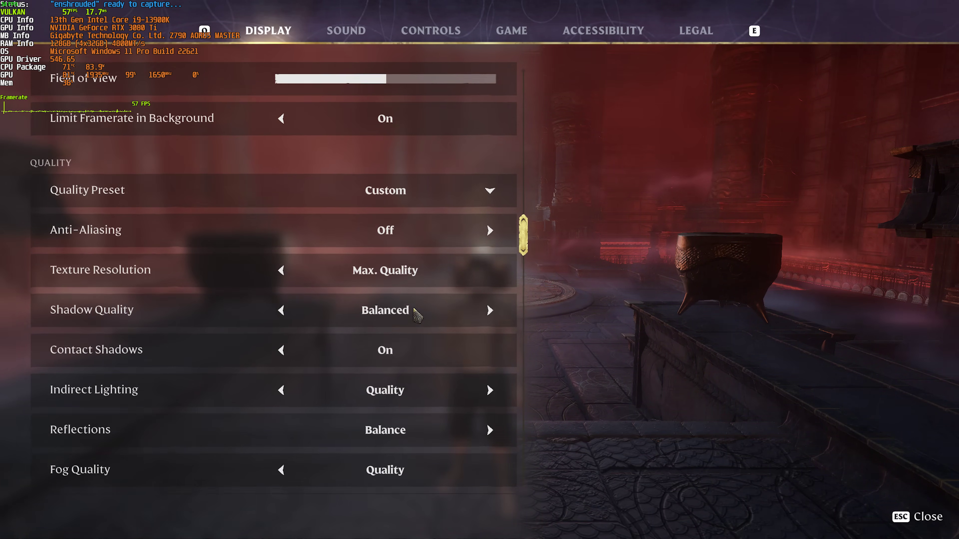
{"action": "scroll", "coordinate": [413, 298], "scroll_direction": "up", "scroll_amount": 1}
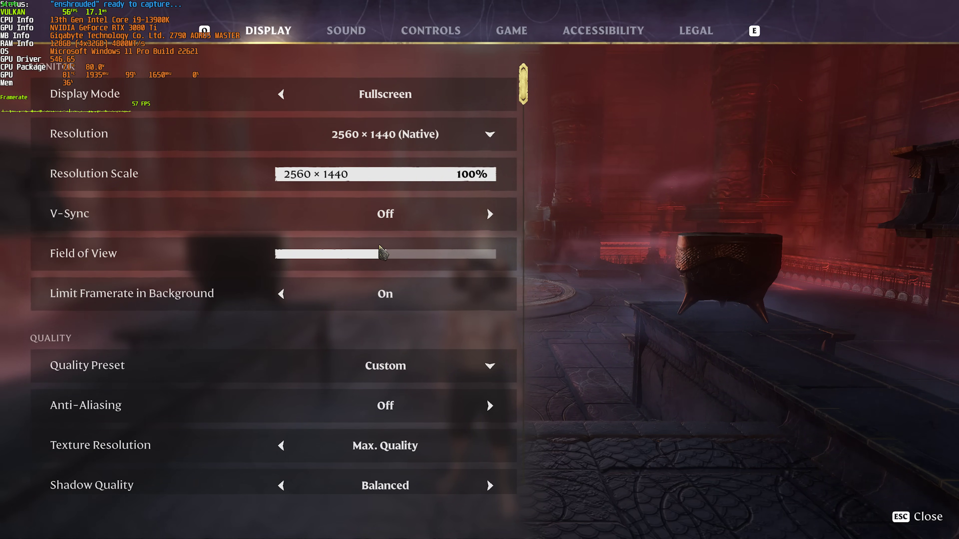
{"action": "key", "text": "Escape"}
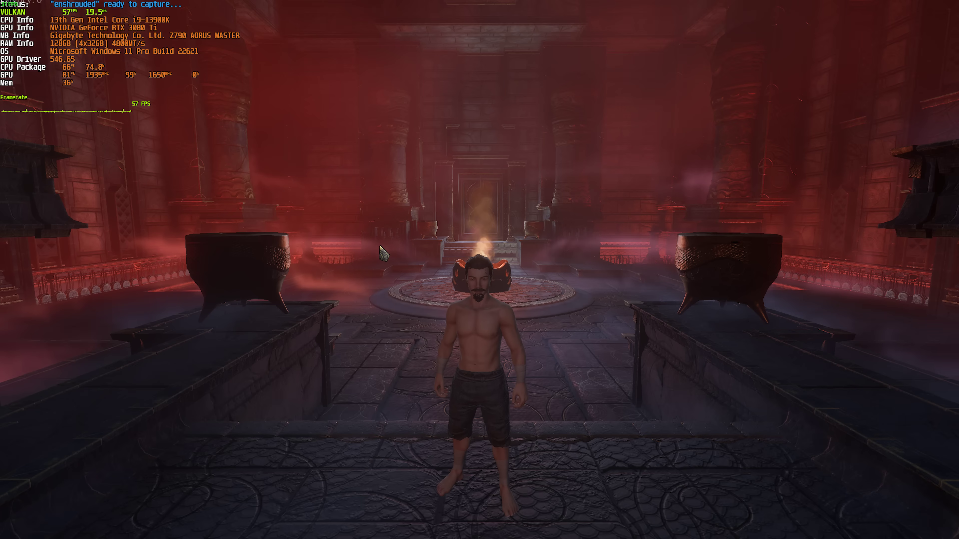
{"action": "key", "text": "Escape"}
{"action": "key", "text": "w"}
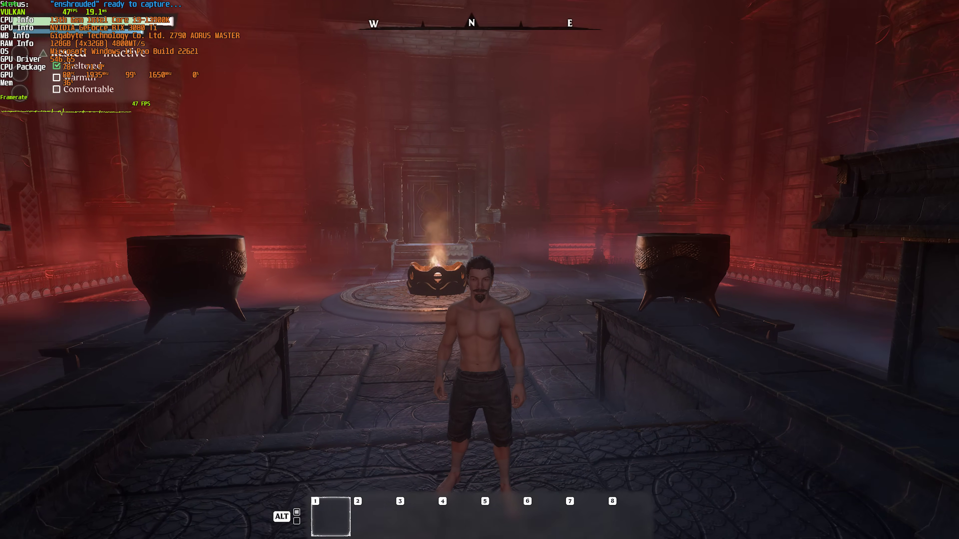
{"action": "key", "text": "s"}
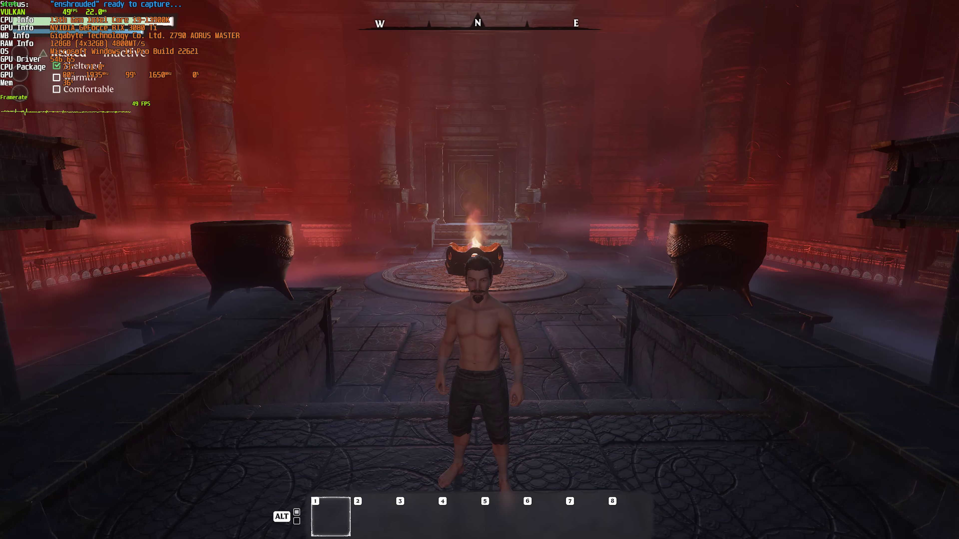
{"action": "key", "text": "w"}
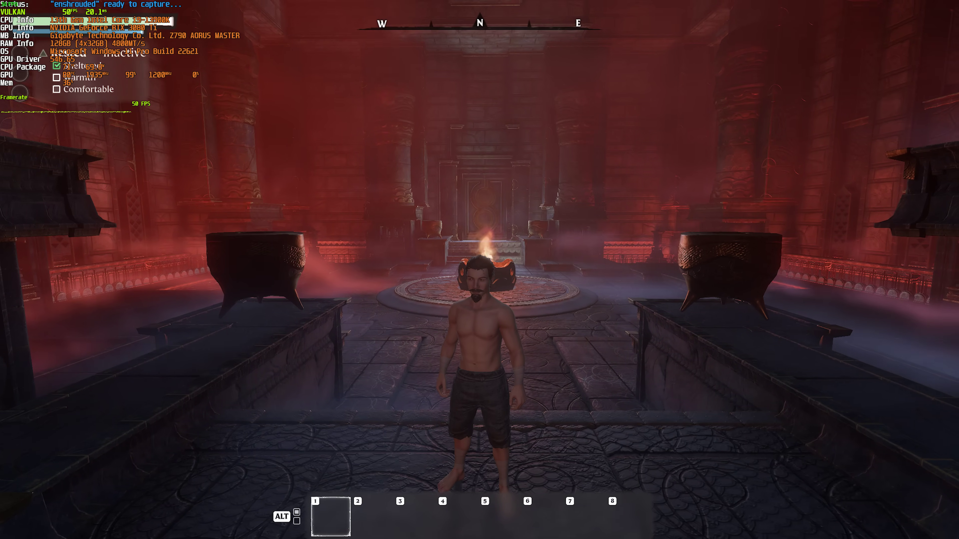
Step: Reopen the display settings, compare Anti-Aliasing at FXAA, FSR2 and DLSS, and settle on FSR2
{"action": "key", "text": "Escape"}
{"action": "key", "text": "Return"}
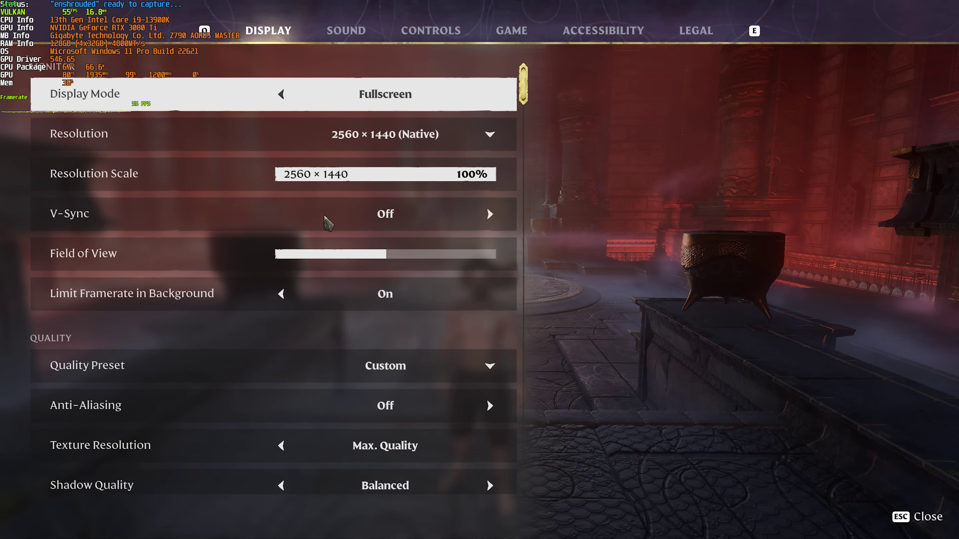
{"action": "scroll", "coordinate": [329, 232], "scroll_direction": "down", "scroll_amount": 2}
{"action": "scroll", "coordinate": [329, 232], "scroll_direction": "down", "scroll_amount": 2}
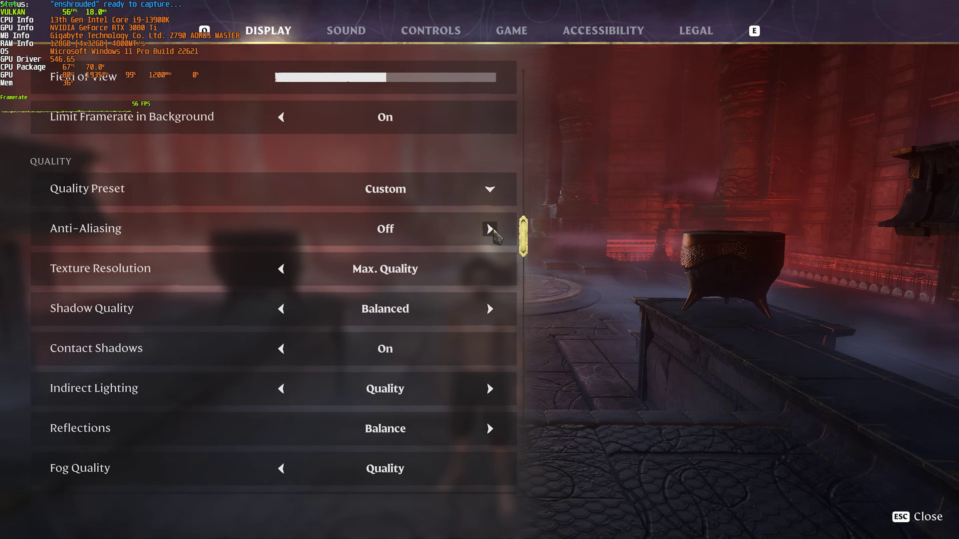
{"action": "left_click", "coordinate": [490, 229]}
{"action": "left_click", "coordinate": [489, 229]}
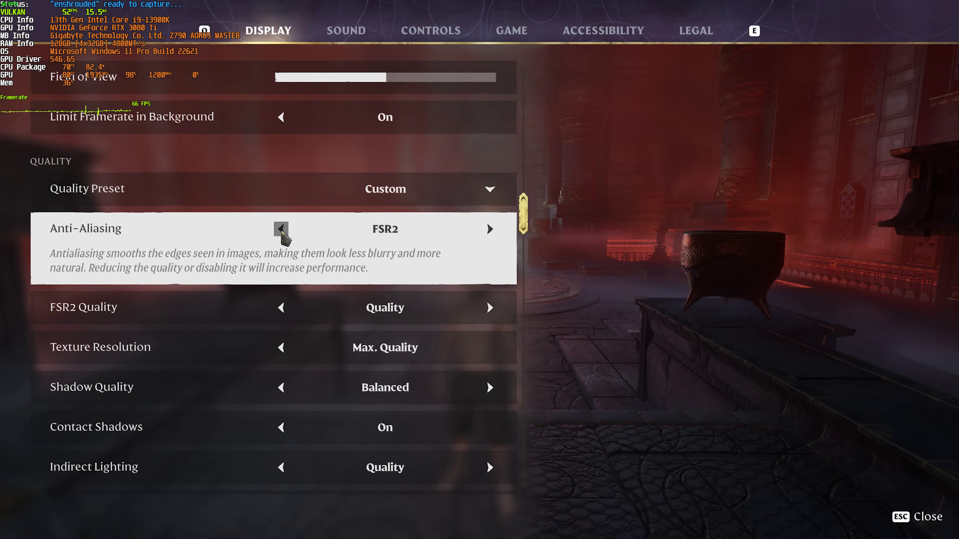
{"action": "left_click", "coordinate": [281, 229]}
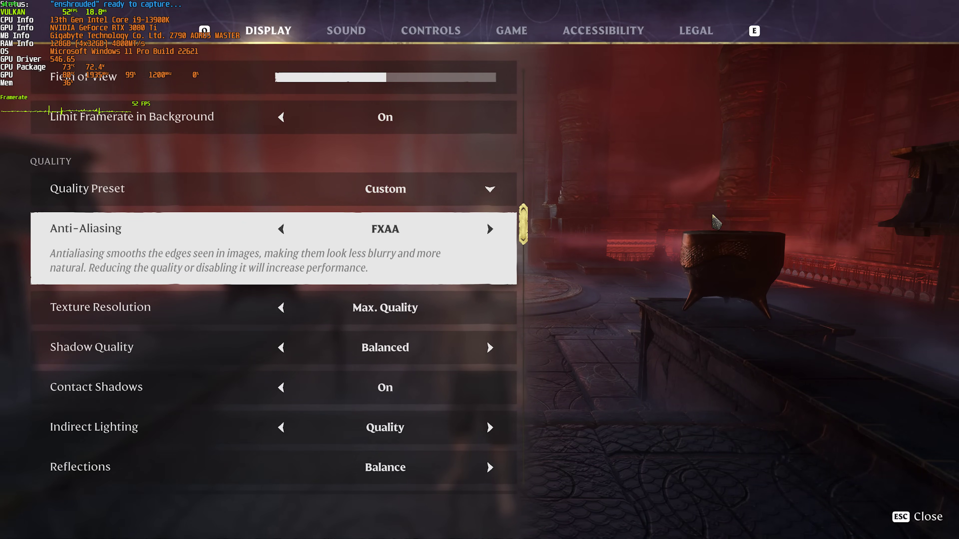
{"action": "left_click", "coordinate": [489, 229]}
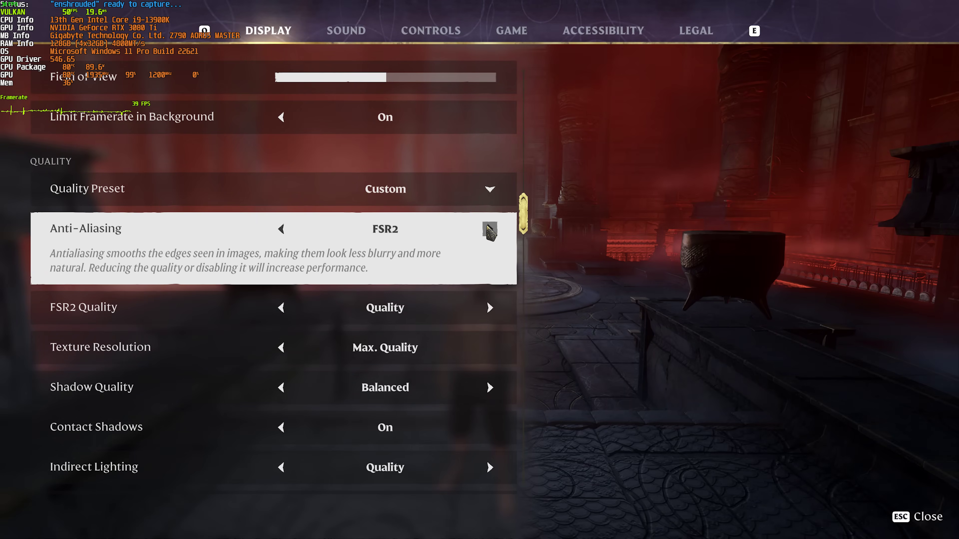
{"action": "left_click", "coordinate": [490, 229]}
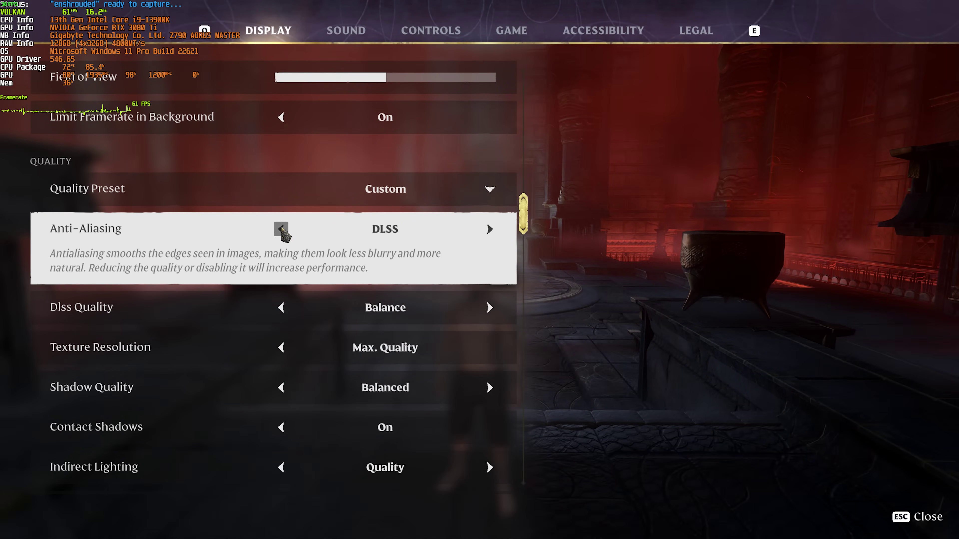
{"action": "left_click", "coordinate": [281, 229]}
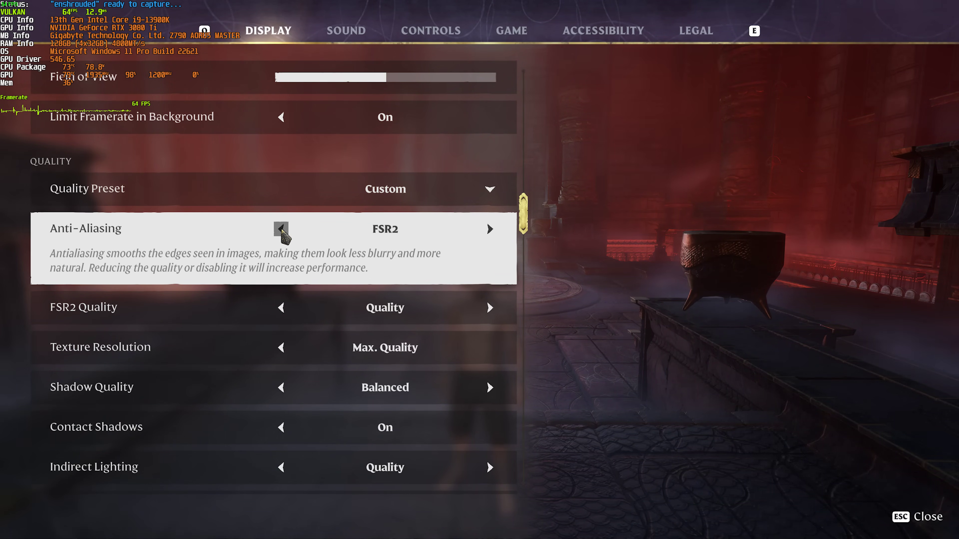
Step: Check the frame rate in the game scene with FSR2, and set FSR2 Quality to Ultra Quality
{"action": "key", "text": "Escape"}
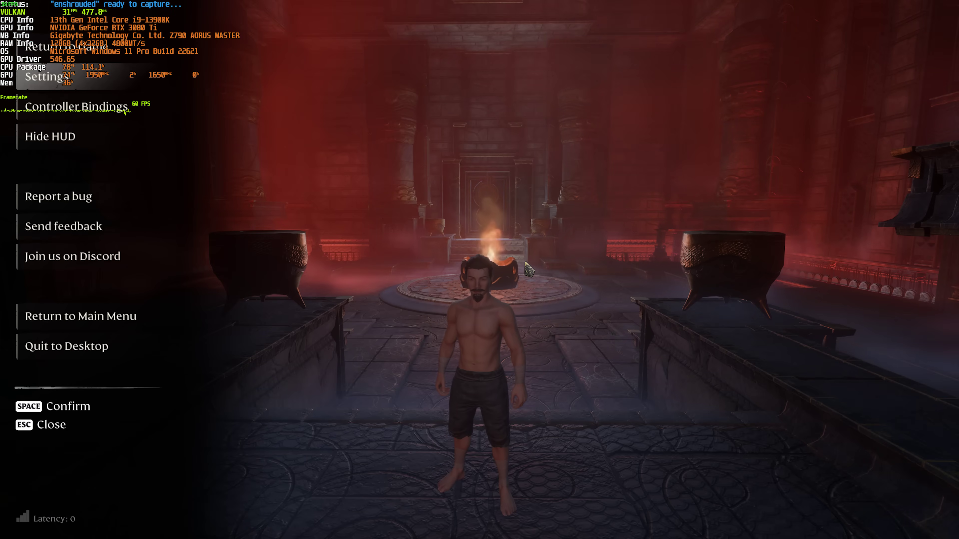
{"action": "key", "text": "Escape"}
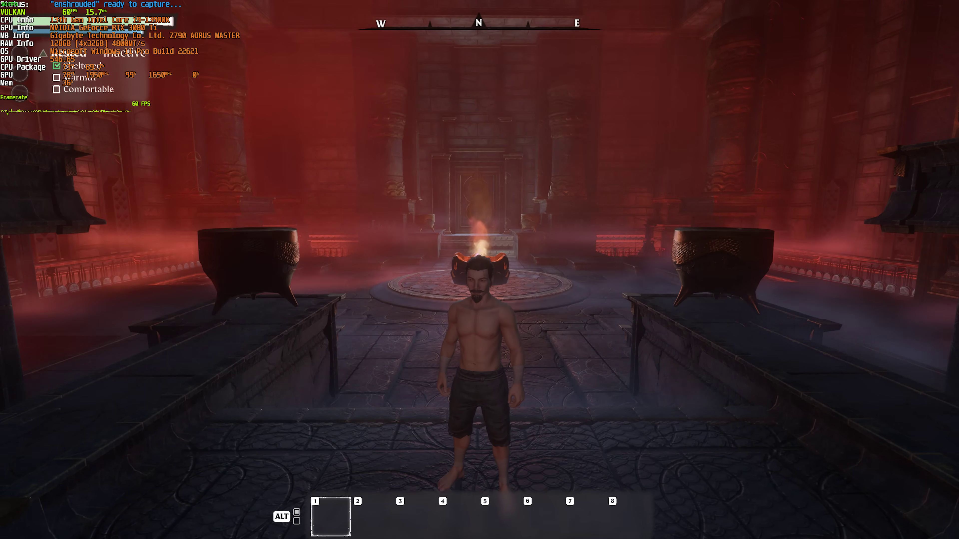
{"action": "key", "text": "Escape"}
{"action": "left_click", "coordinate": [489, 259]}
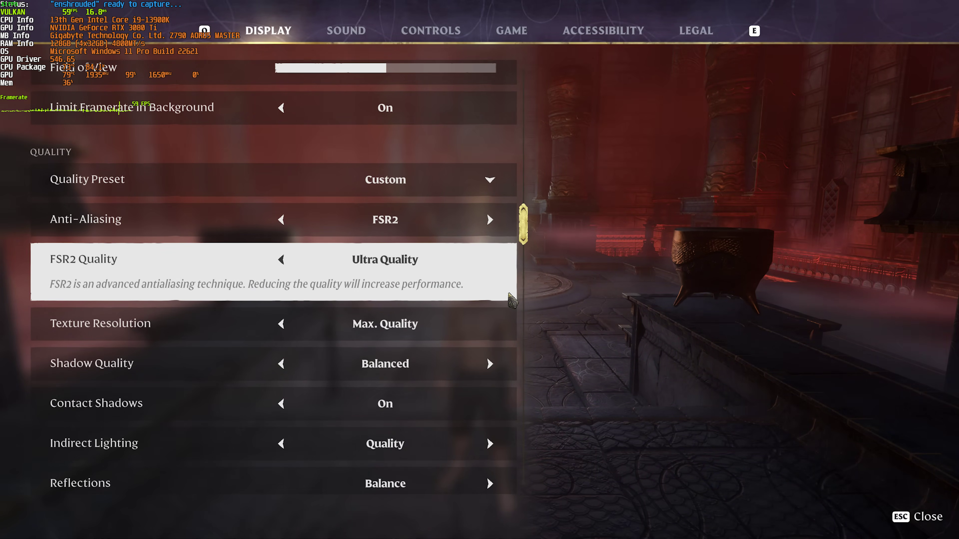
Step: Leave the display settings and run past the flame and out through the hall's doorway with FSR2 at Ultra Quality
{"action": "key", "text": "Escape"}
{"action": "key", "text": "Escape"}
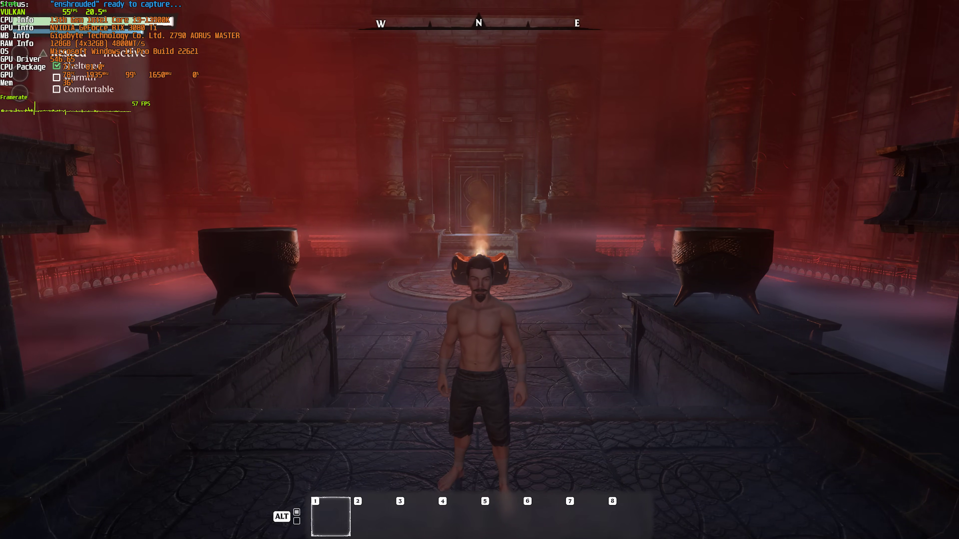
{"action": "key", "text": "w"}
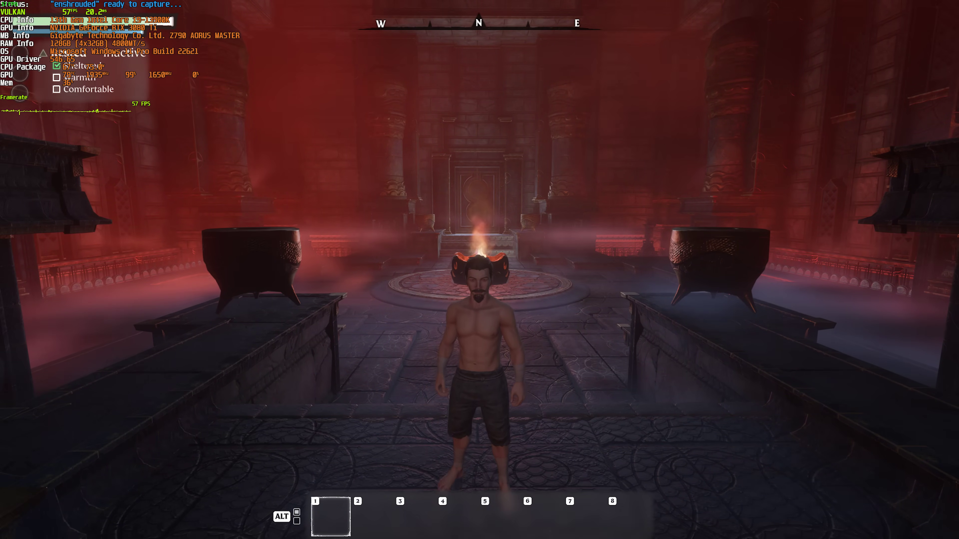
{"action": "key", "text": "w"}
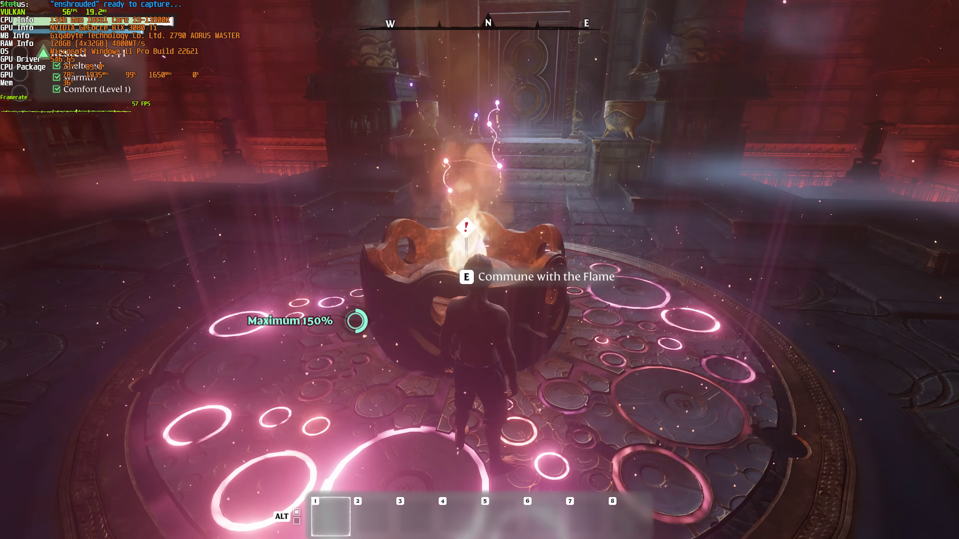
{"action": "key", "text": "w"}
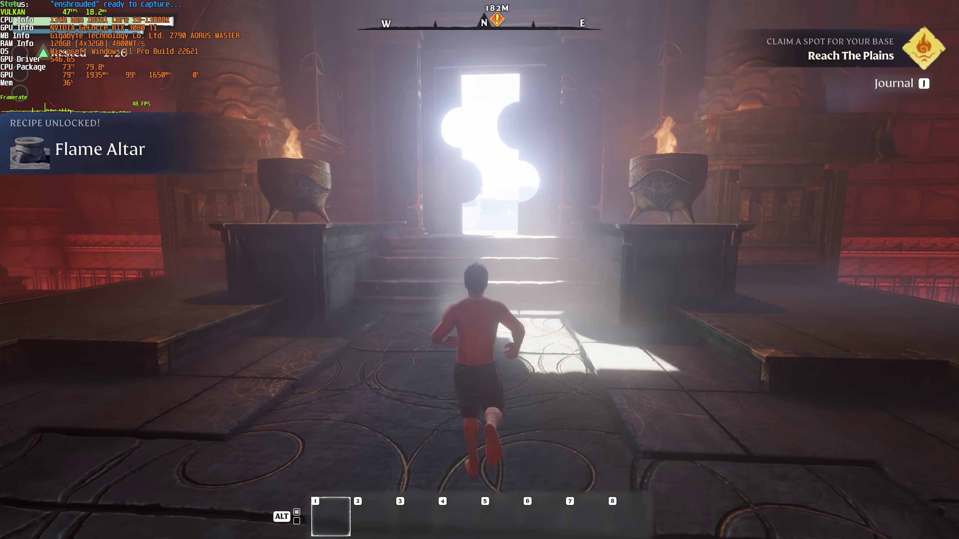
{"action": "key", "text": "w"}
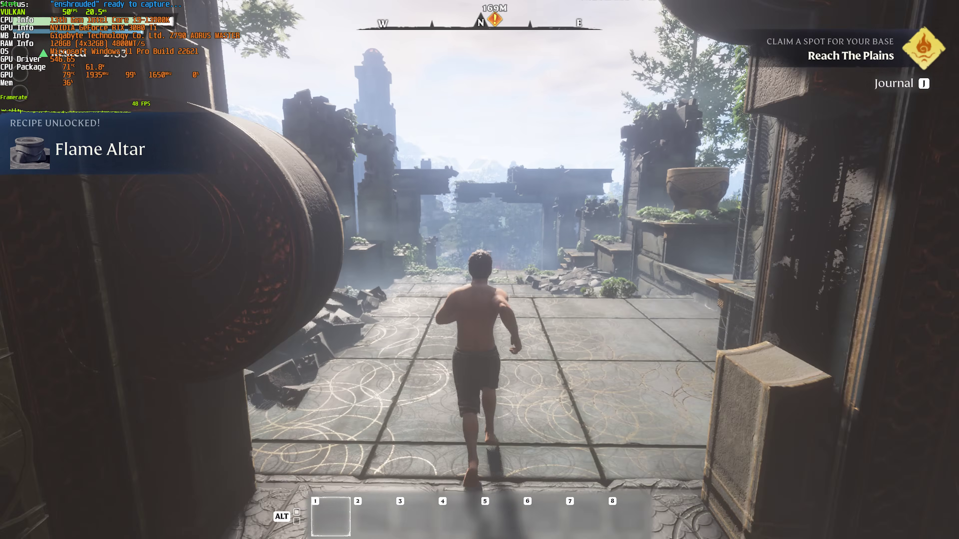
Step: Run through the ruins past the central column to the railing overlooking the valley to check the outdoor frame rate
{"action": "key", "text": "w"}
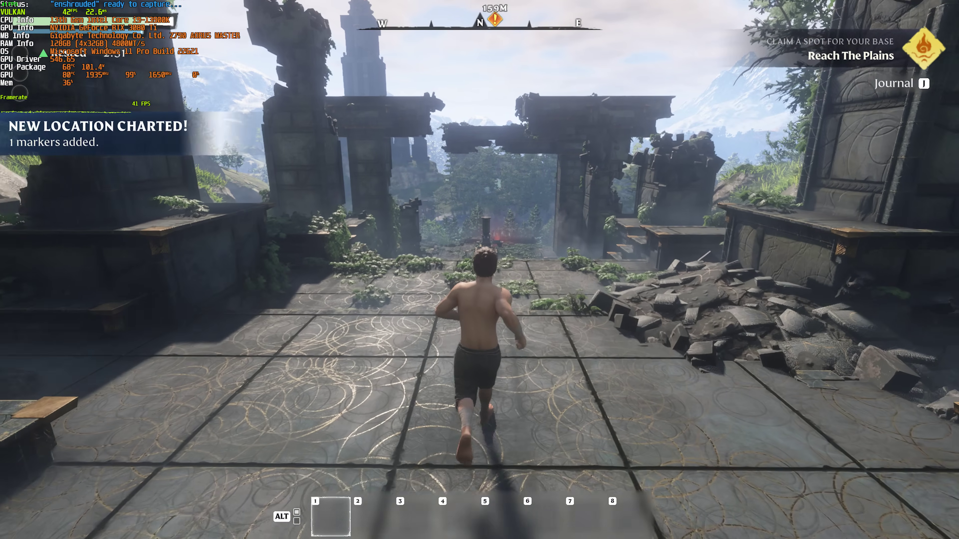
{"action": "key", "text": "w"}
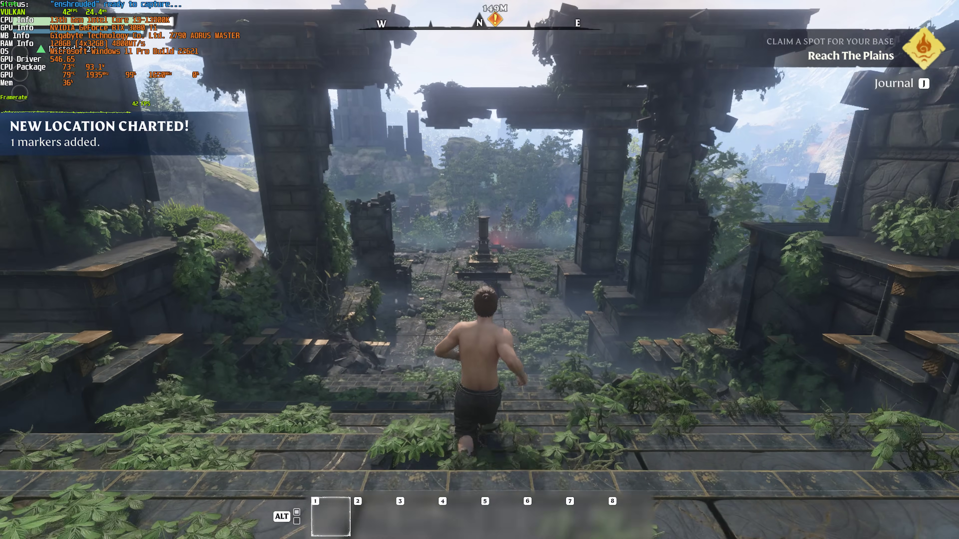
{"action": "key", "text": "w"}
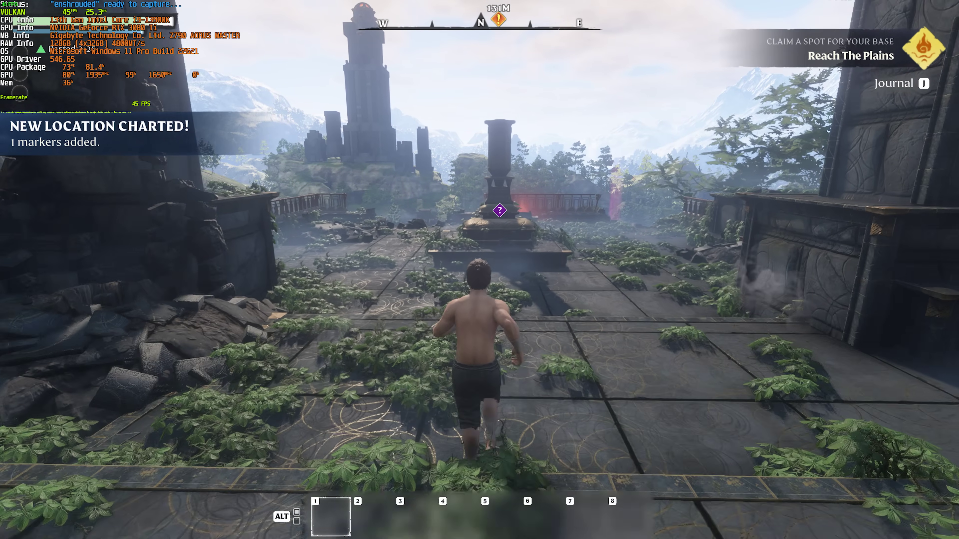
{"action": "key", "text": "w"}
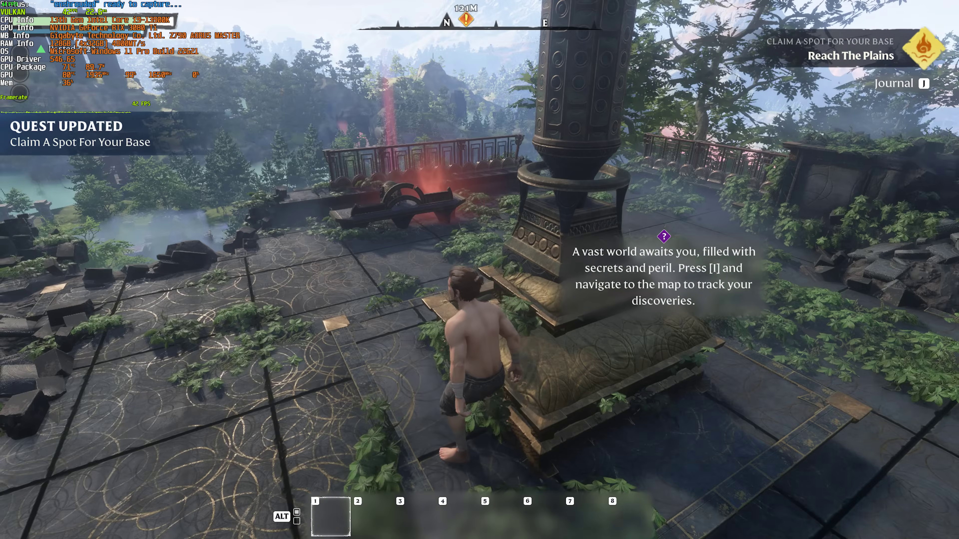
{"action": "key", "text": "w"}
{"action": "key", "text": "space"}
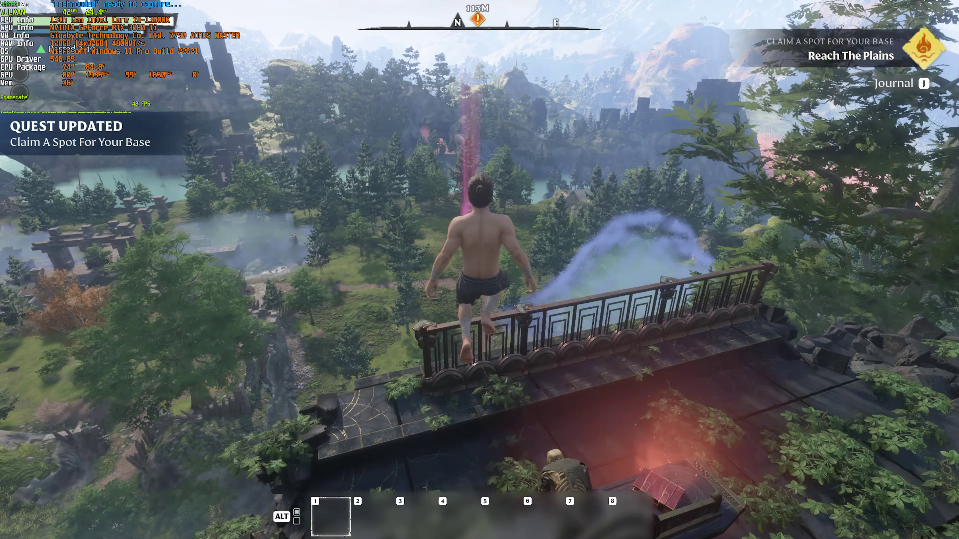
{"action": "key", "text": "w"}
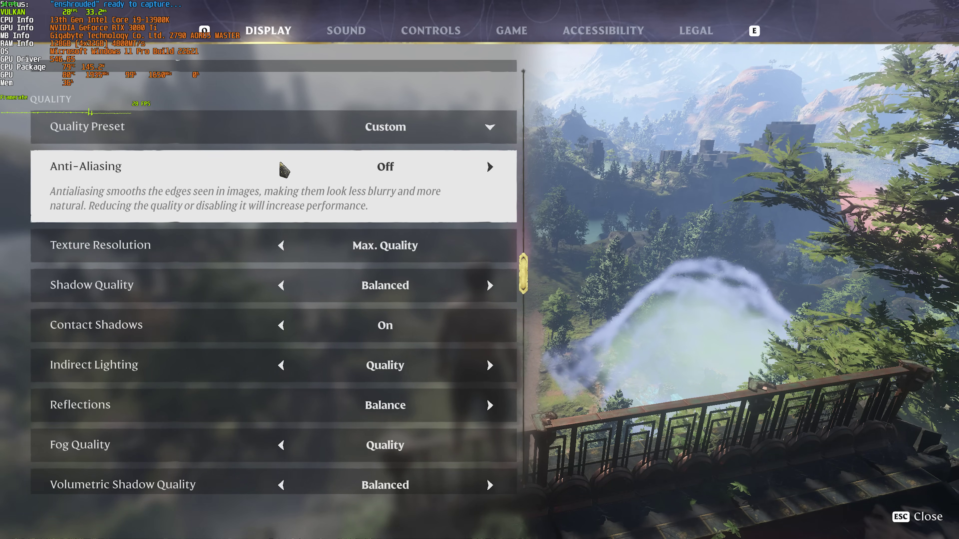
Step: Test Contact Shadows off and back on, and Indirect Lighting at Max. Quality and Balance, returning it to Quality
{"action": "left_click", "coordinate": [280, 286]}
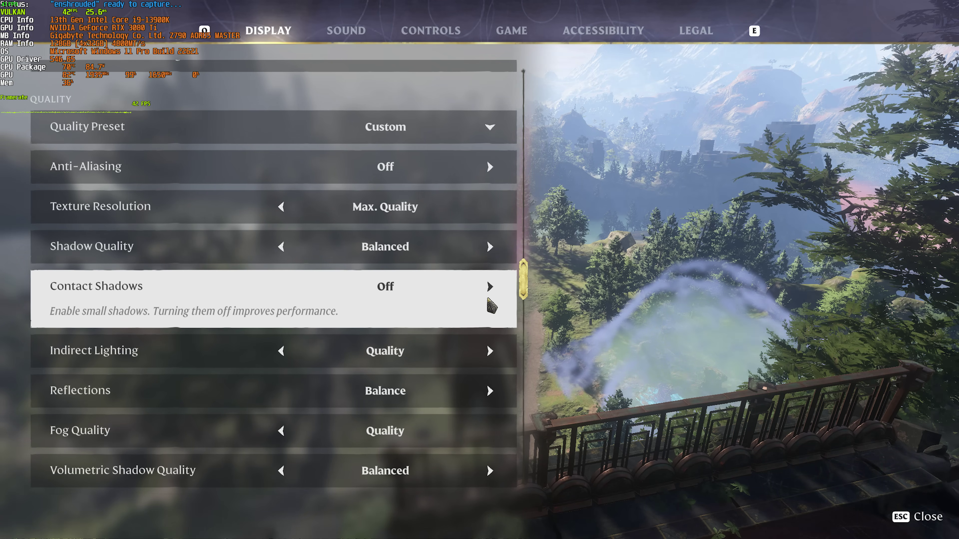
{"action": "left_click", "coordinate": [490, 288]}
{"action": "left_click", "coordinate": [489, 351]}
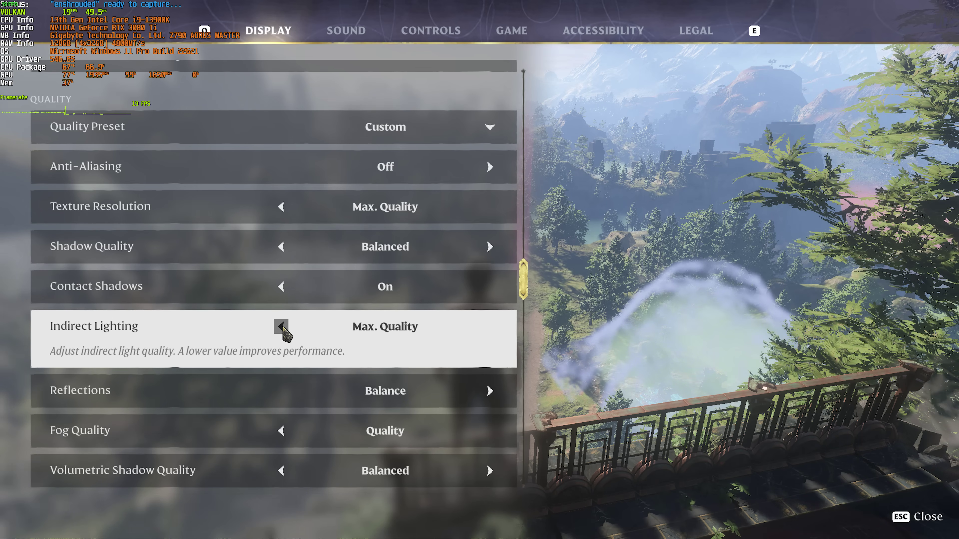
{"action": "left_click", "coordinate": [281, 326]}
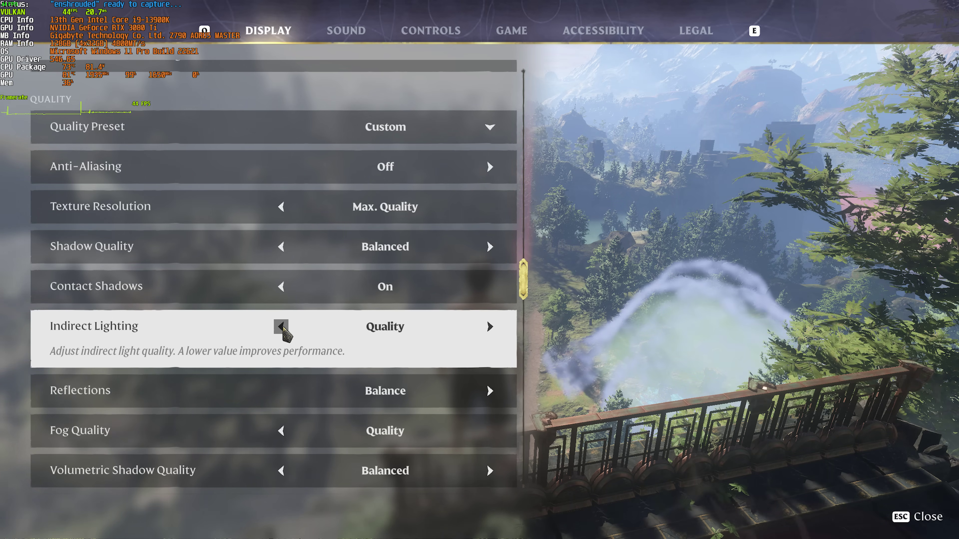
{"action": "left_click", "coordinate": [281, 327]}
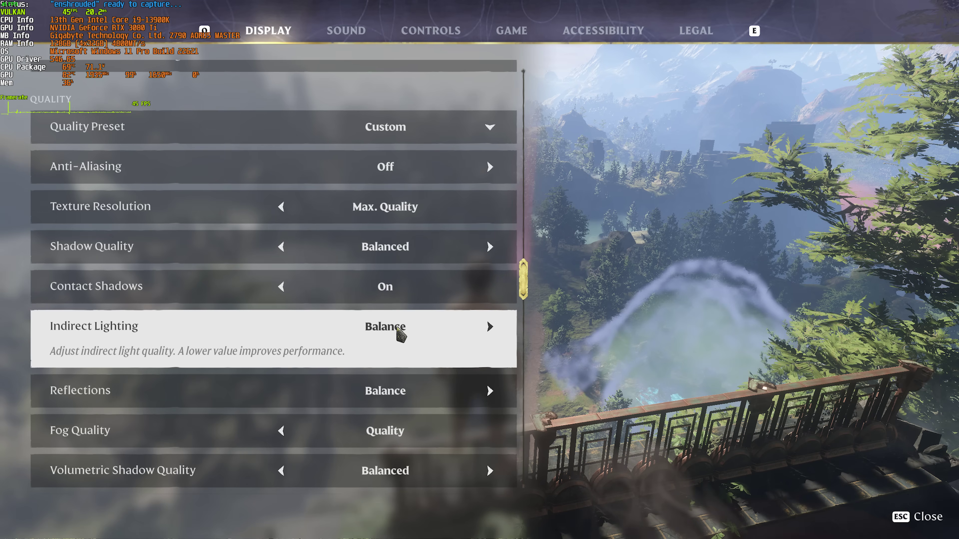
{"action": "left_click", "coordinate": [490, 326]}
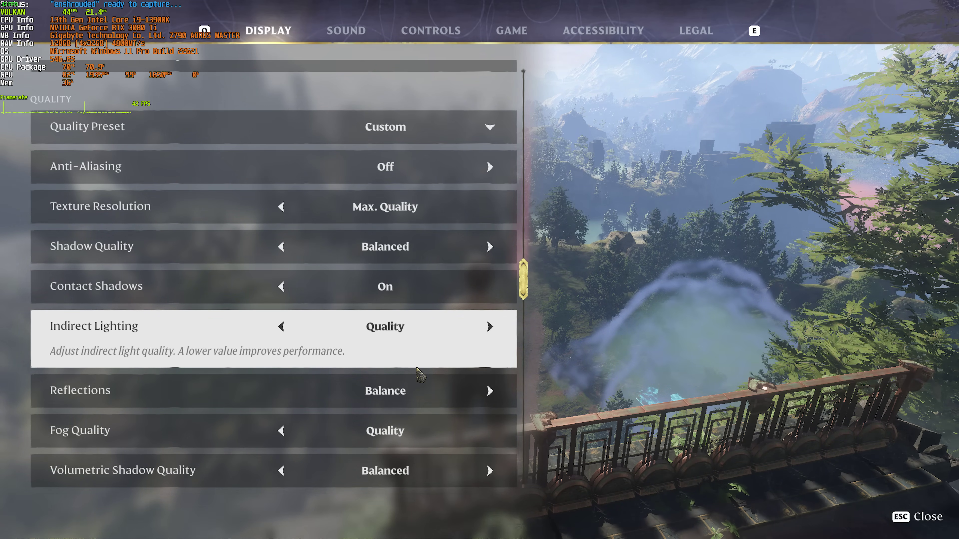
Step: Test Reflections at Quality and Max. Quality for their effect on frame rate, and return it to Balance
{"action": "left_click", "coordinate": [489, 366]}
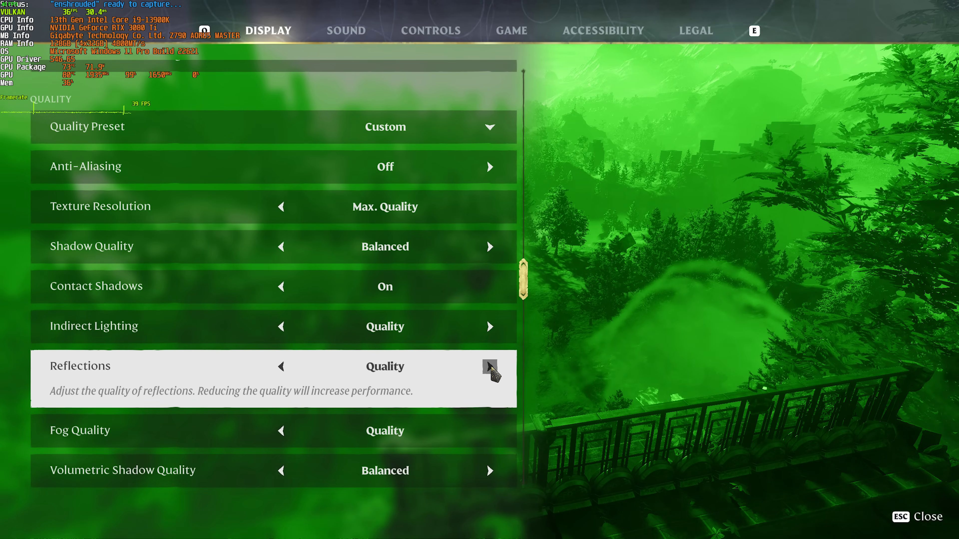
{"action": "left_click", "coordinate": [490, 367]}
{"action": "left_click", "coordinate": [281, 367]}
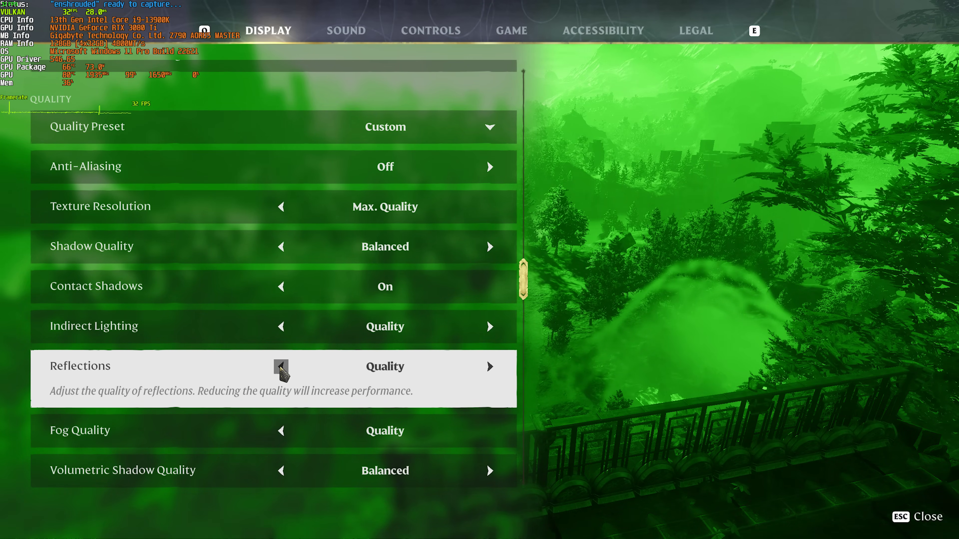
{"action": "left_click", "coordinate": [281, 366]}
{"action": "scroll", "coordinate": [484, 307], "scroll_direction": "down", "scroll_amount": 2}
{"action": "left_click", "coordinate": [489, 303]}
{"action": "left_click", "coordinate": [490, 303]}
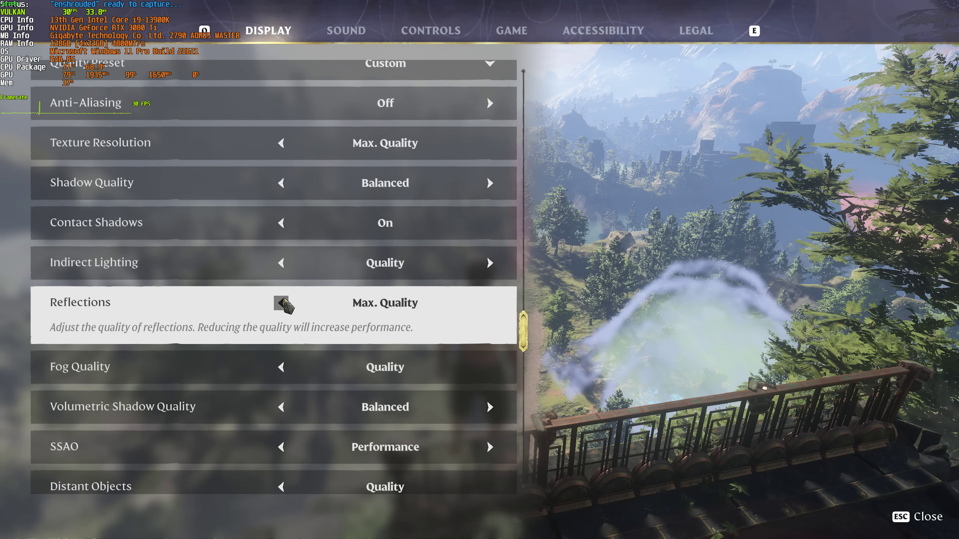
{"action": "left_click", "coordinate": [281, 303]}
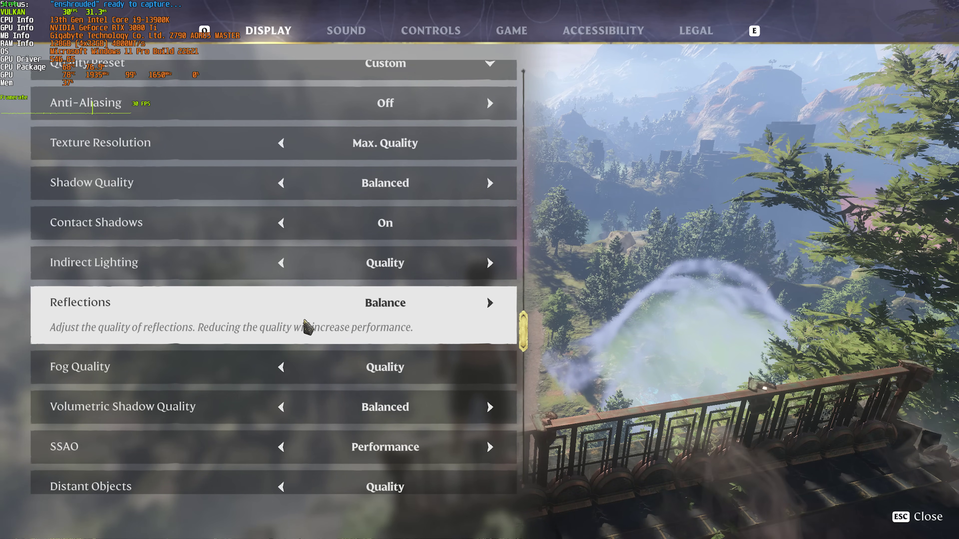
Step: Switch Distant Objects repeatedly between Balanced and Quality to compare the distant scenery and frame rate, ending on Quality
{"action": "scroll", "coordinate": [383, 325], "scroll_direction": "down", "scroll_amount": 2}
{"action": "scroll", "coordinate": [383, 325], "scroll_direction": "down", "scroll_amount": 3}
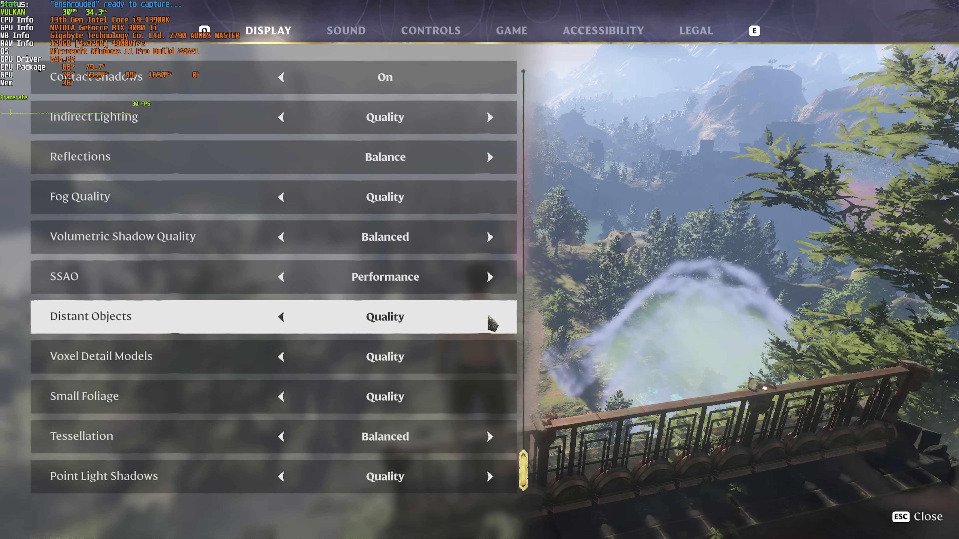
{"action": "left_click", "coordinate": [281, 318]}
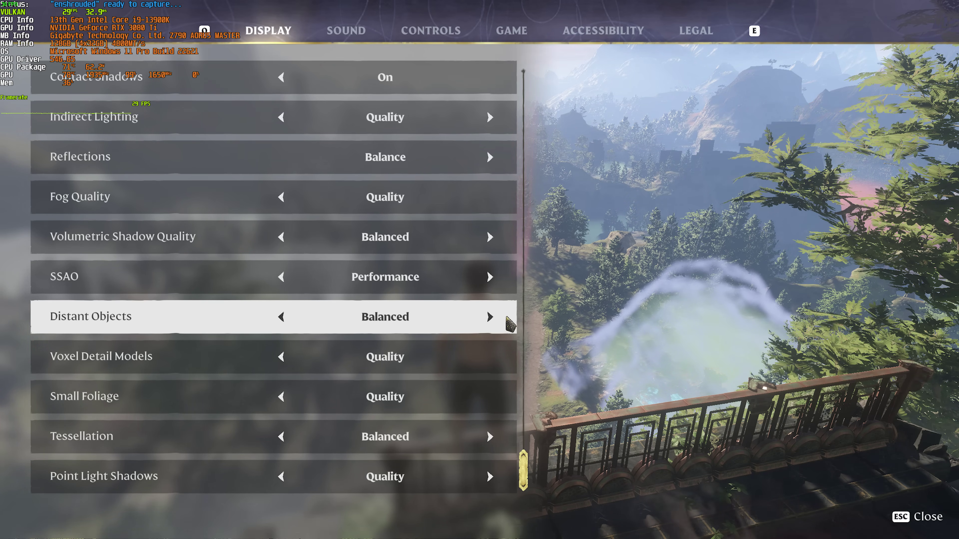
{"action": "left_click", "coordinate": [489, 318]}
{"action": "left_click", "coordinate": [281, 317]}
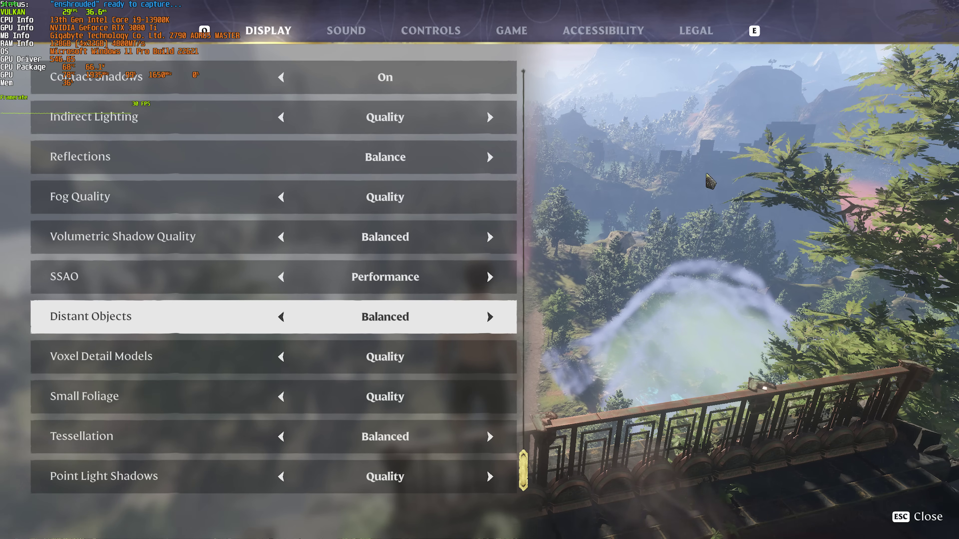
{"action": "left_click", "coordinate": [490, 318]}
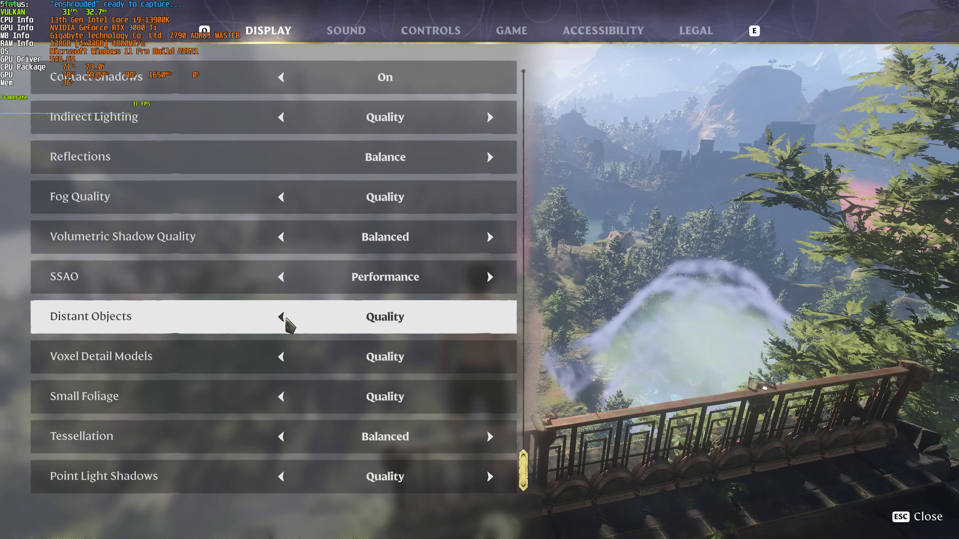
{"action": "left_click", "coordinate": [281, 317]}
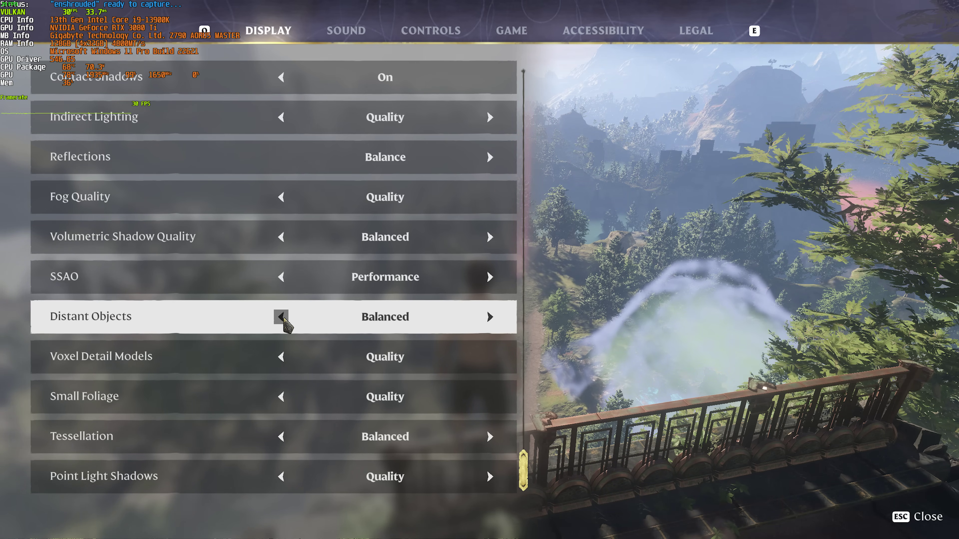
{"action": "left_click", "coordinate": [281, 317]}
{"action": "double_click", "coordinate": [490, 317]}
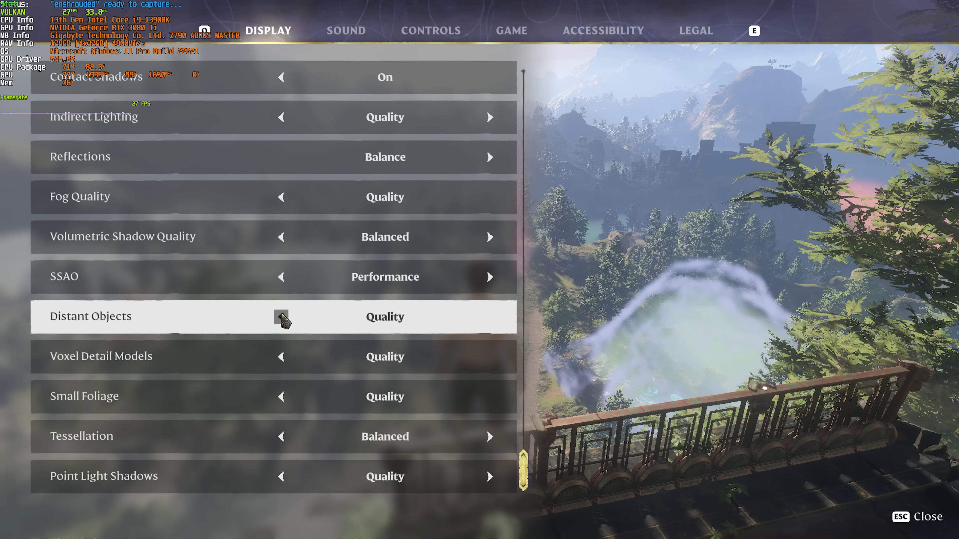
{"action": "left_click", "coordinate": [281, 318]}
{"action": "left_click", "coordinate": [490, 317]}
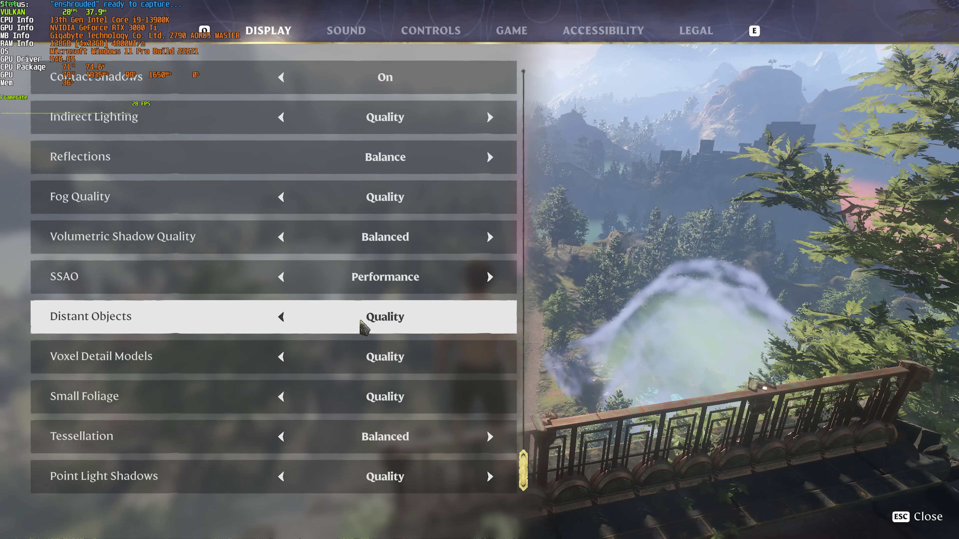
Step: Compare Distant Objects at Balanced, Performance and Off against the view of the valley, and settle on Balanced
{"action": "left_click", "coordinate": [280, 322]}
{"action": "left_click", "coordinate": [280, 319]}
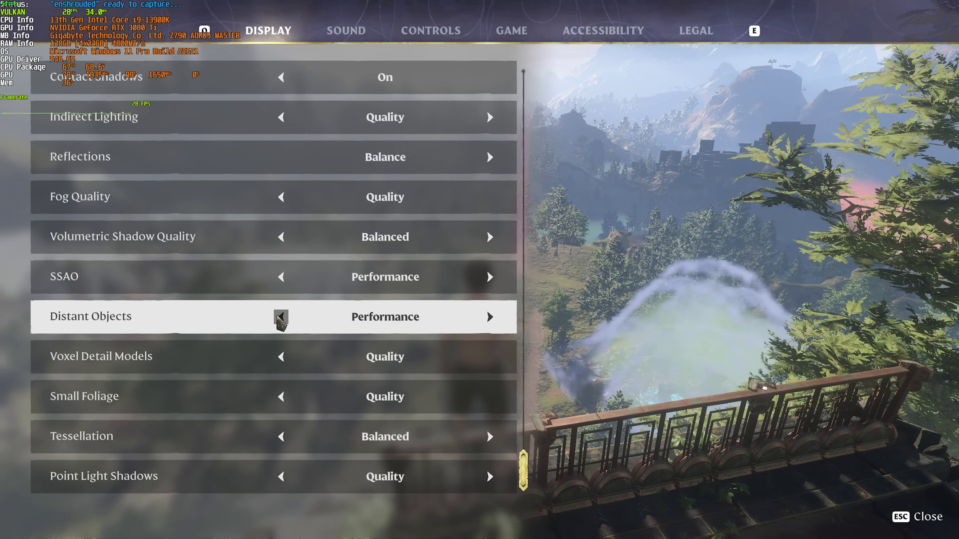
{"action": "left_click", "coordinate": [491, 321]}
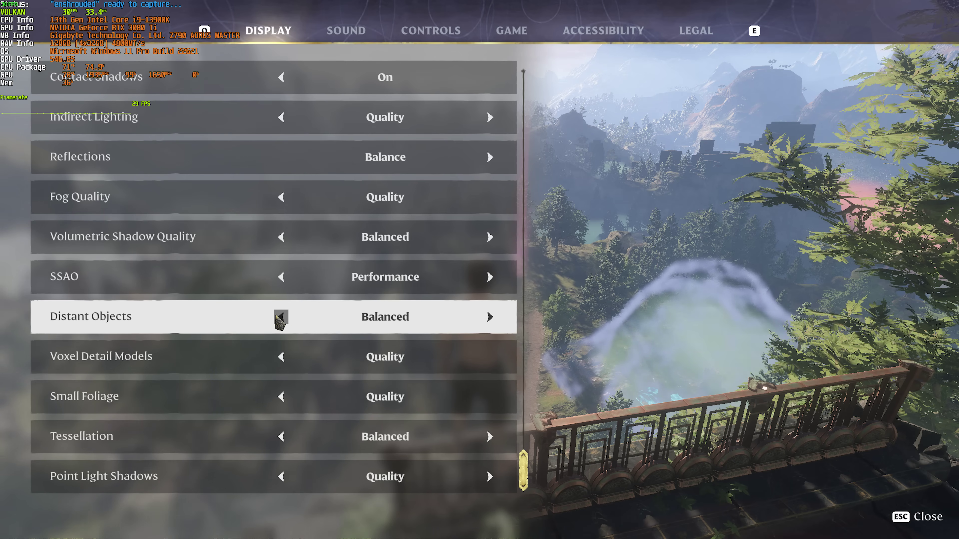
{"action": "left_click", "coordinate": [280, 319]}
{"action": "left_click", "coordinate": [489, 317]}
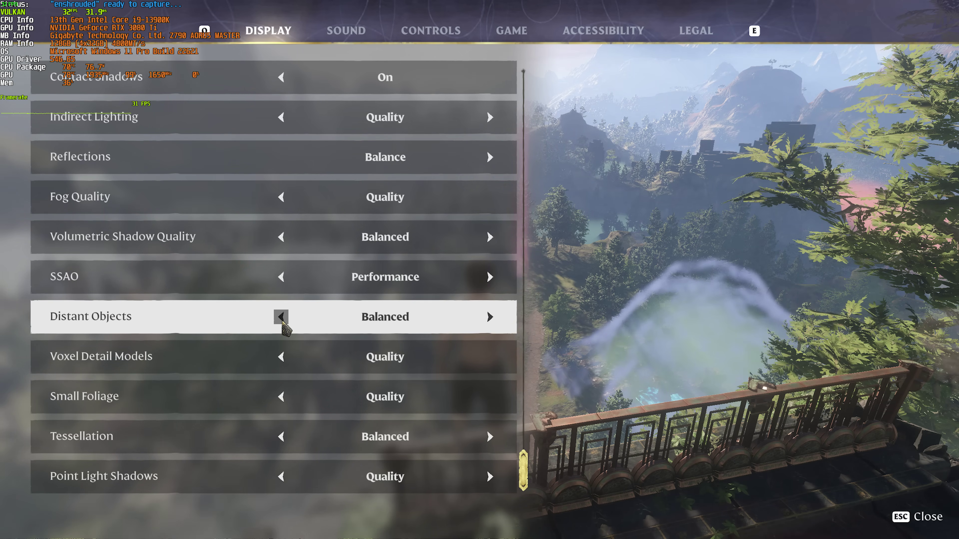
{"action": "left_click", "coordinate": [281, 319]}
{"action": "left_click", "coordinate": [282, 319]}
{"action": "left_click", "coordinate": [490, 318]}
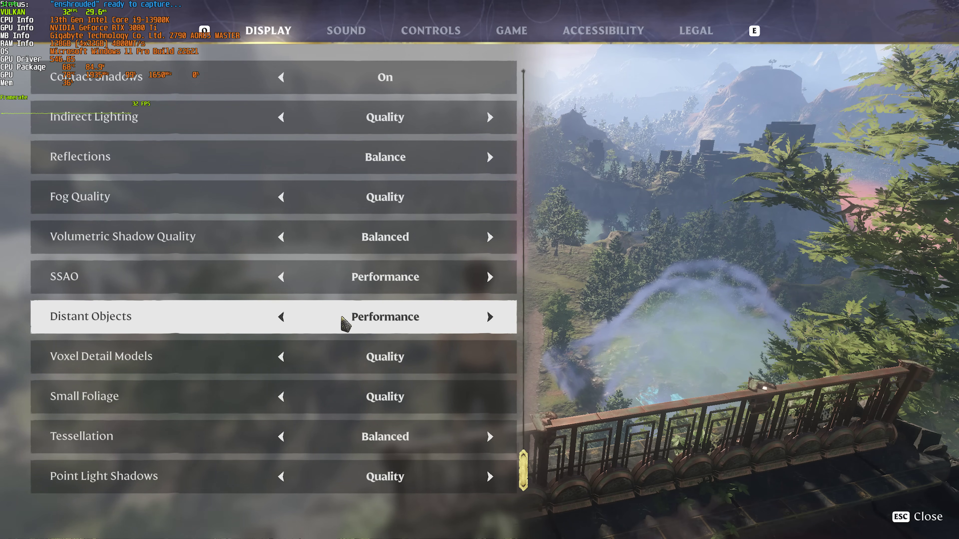
{"action": "left_click", "coordinate": [282, 319]}
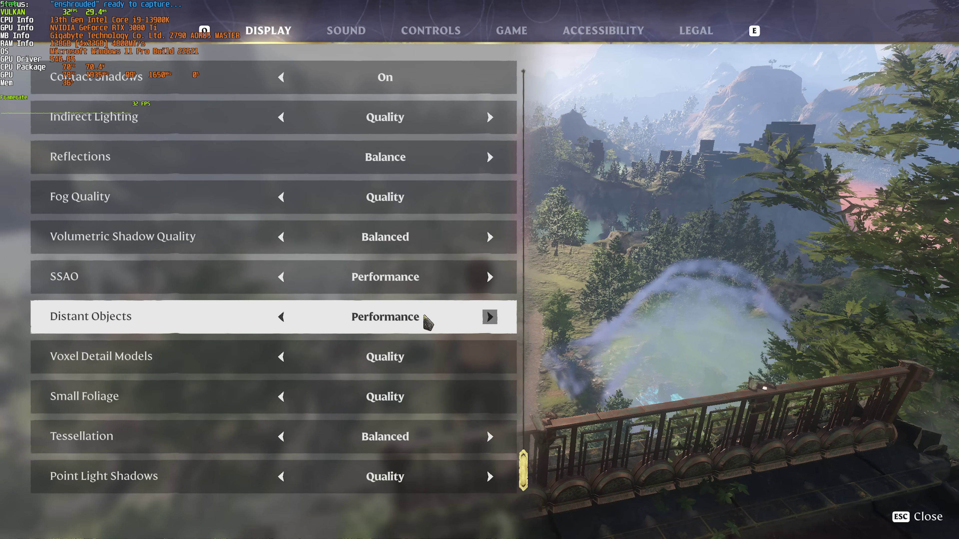
{"action": "left_click", "coordinate": [284, 317]}
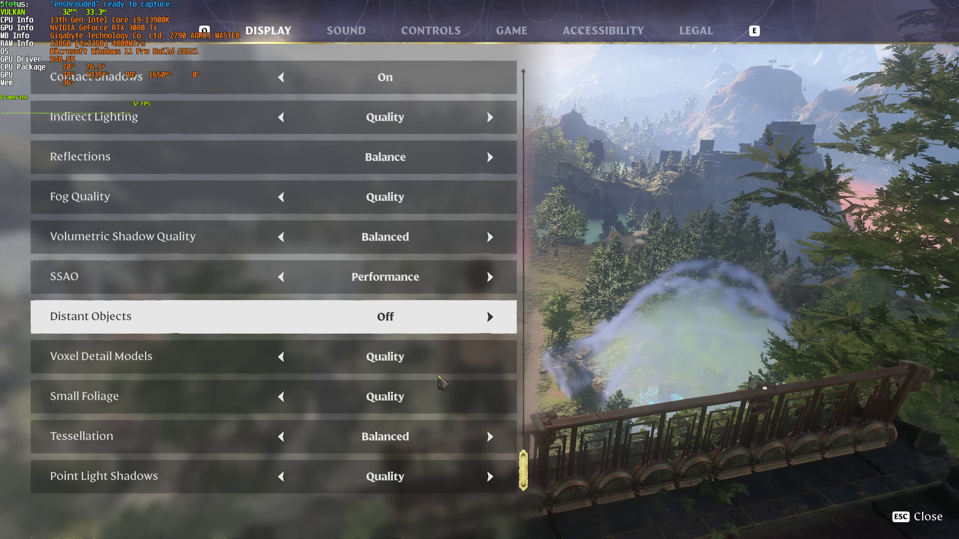
{"action": "left_click", "coordinate": [490, 317]}
{"action": "left_click", "coordinate": [490, 317]}
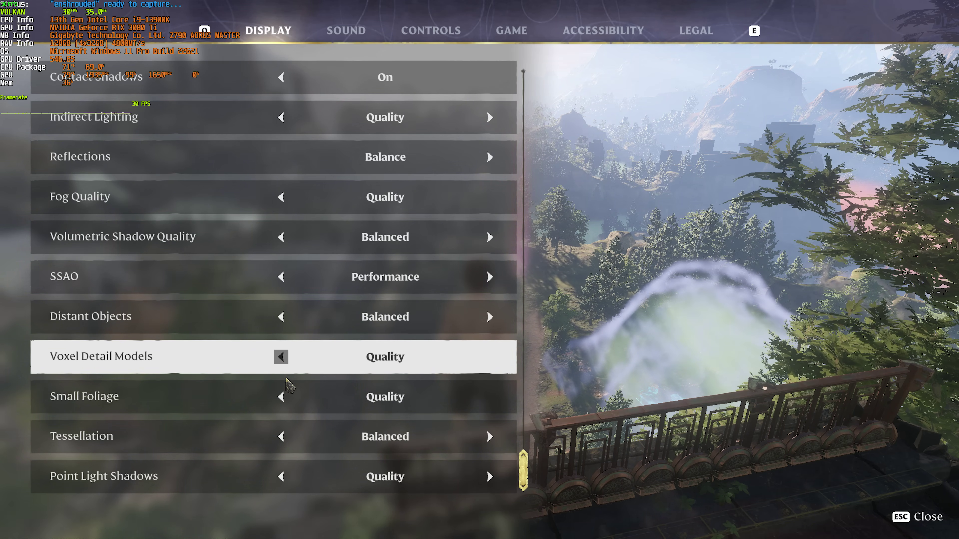
Step: Test Small Foliage at Off, Performance and Balanced for its effect on frame rate, and return it to Quality
{"action": "left_click", "coordinate": [281, 397]}
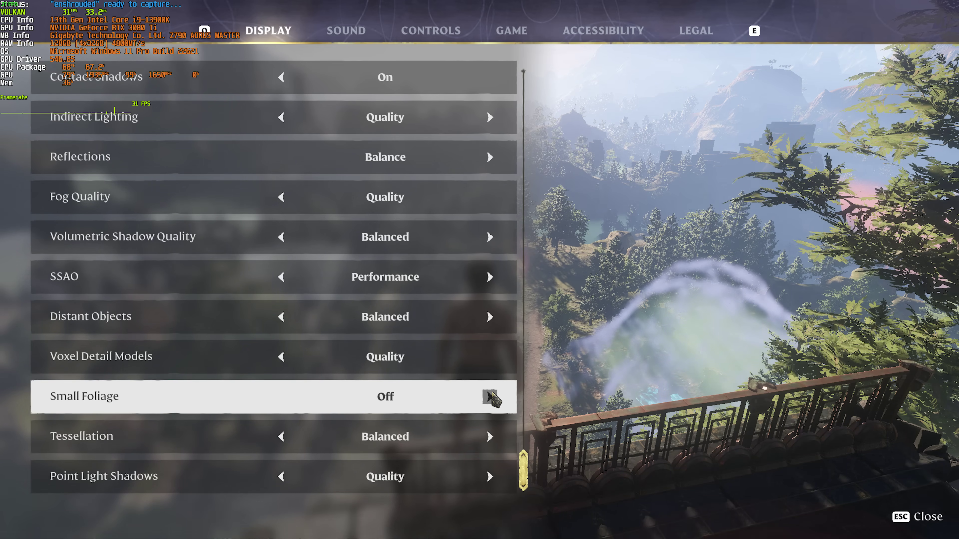
{"action": "left_click", "coordinate": [489, 397]}
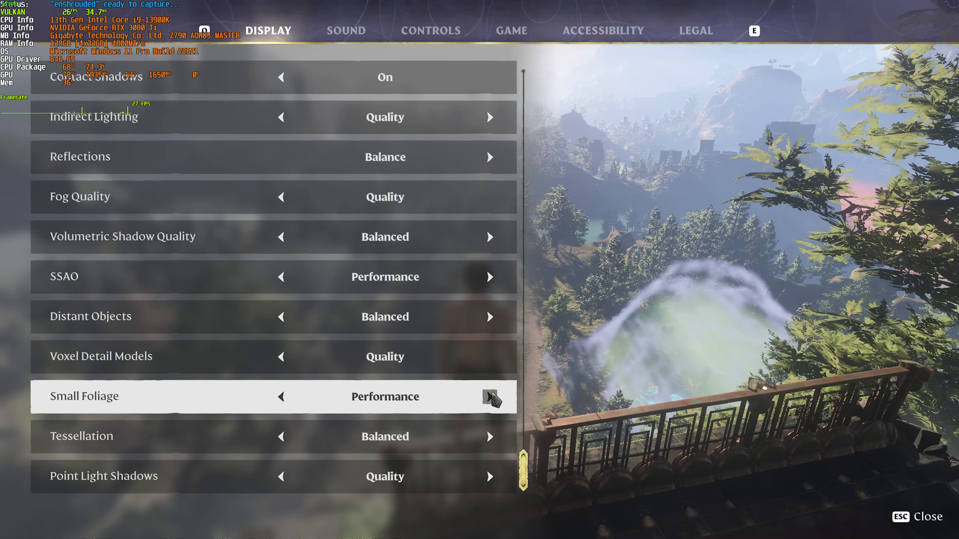
{"action": "left_click", "coordinate": [490, 397]}
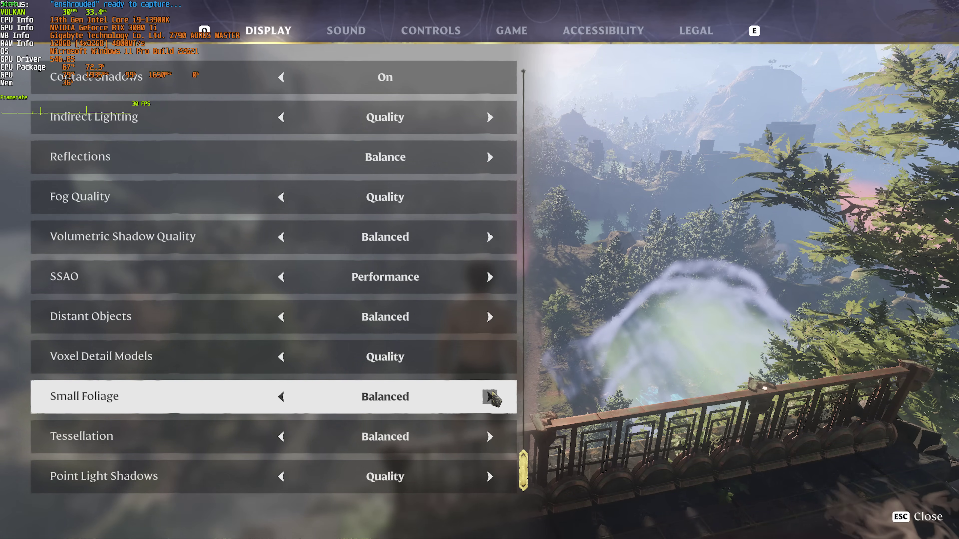
{"action": "left_click", "coordinate": [490, 396]}
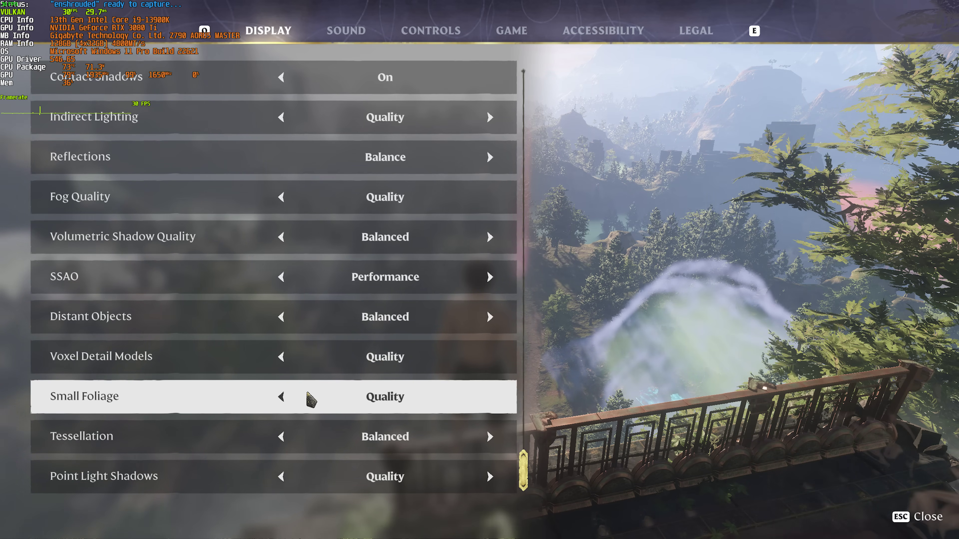
Step: Set Anti-Aliasing to FSR2 with FSR2 Quality at Ultra Quality, and return to the game
{"action": "scroll", "coordinate": [445, 313], "scroll_direction": "up", "scroll_amount": 5}
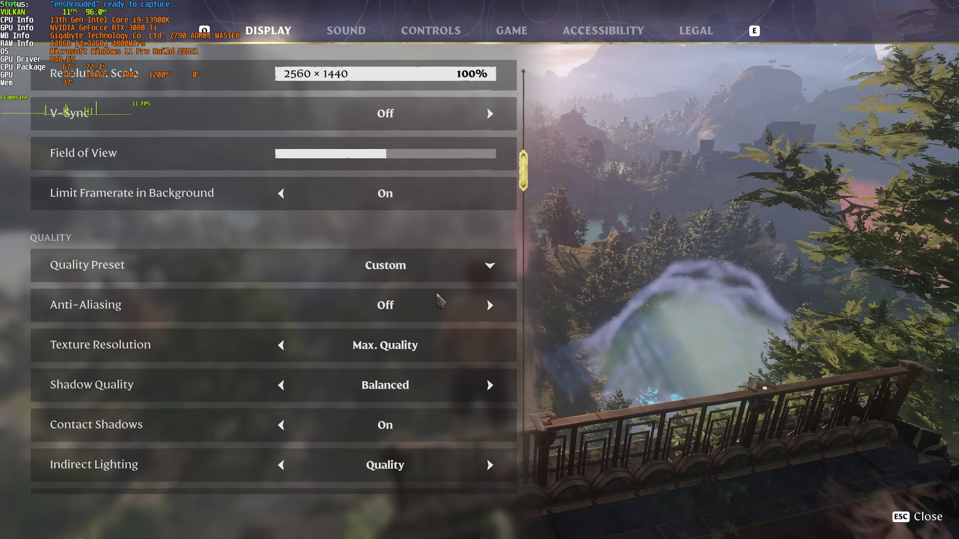
{"action": "scroll", "coordinate": [440, 301], "scroll_direction": "down", "scroll_amount": 1}
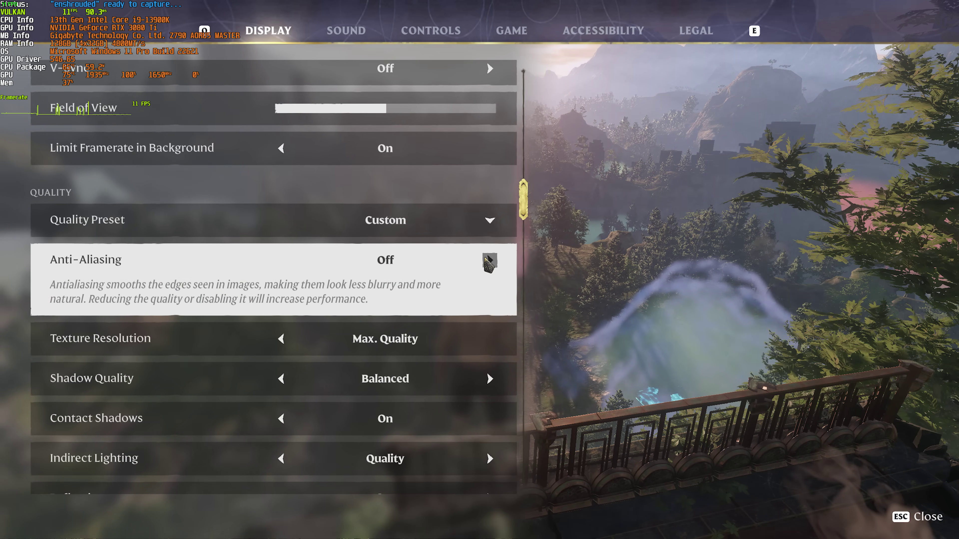
{"action": "left_click", "coordinate": [489, 261]}
{"action": "left_click", "coordinate": [490, 260]}
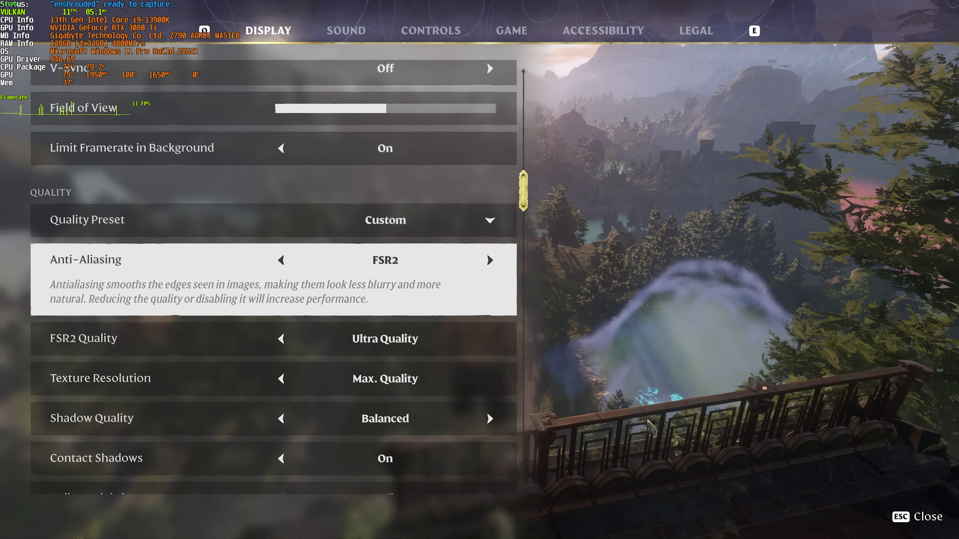
{"action": "scroll", "coordinate": [441, 311], "scroll_direction": "up", "scroll_amount": 3}
{"action": "key", "text": "Escape"}
{"action": "key", "text": "Escape"}
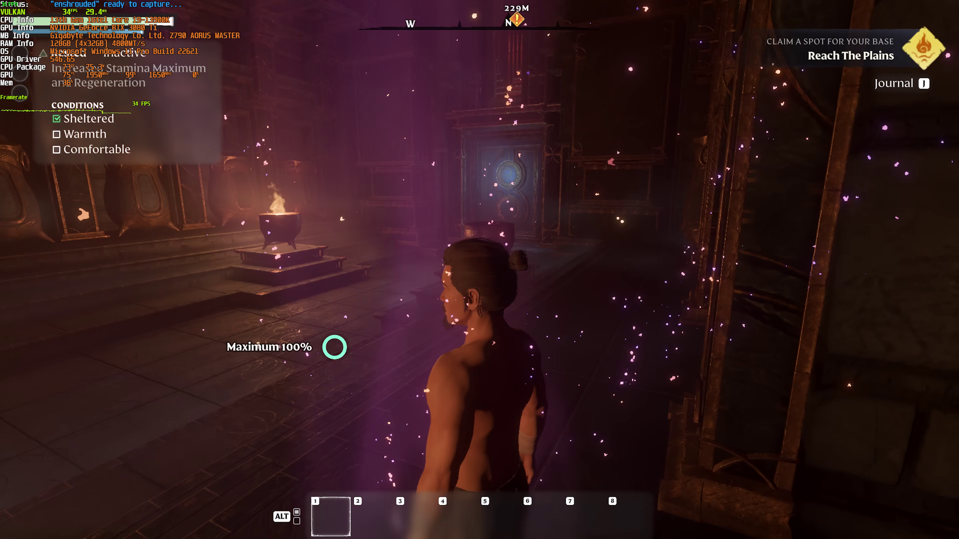
Step: Run outdoors through the ruins to the balcony railing and jump onto it, watching the outdoor frame rate with FSR2
{"action": "key", "text": "w"}
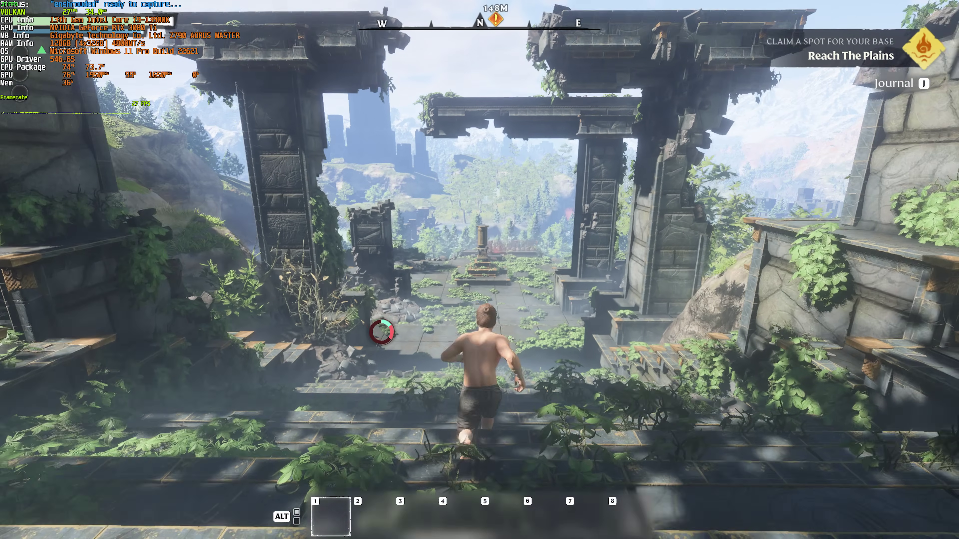
{"action": "key", "text": "w"}
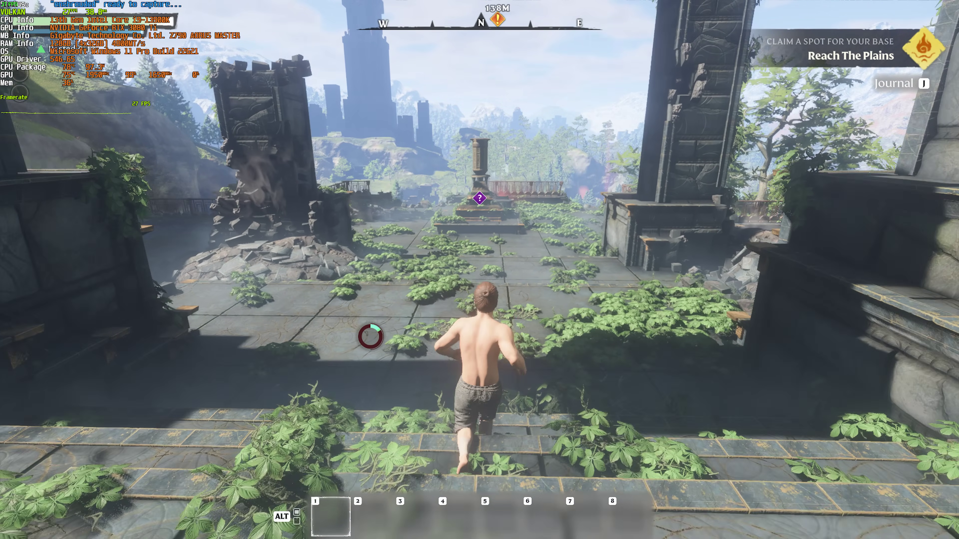
{"action": "key", "text": "w"}
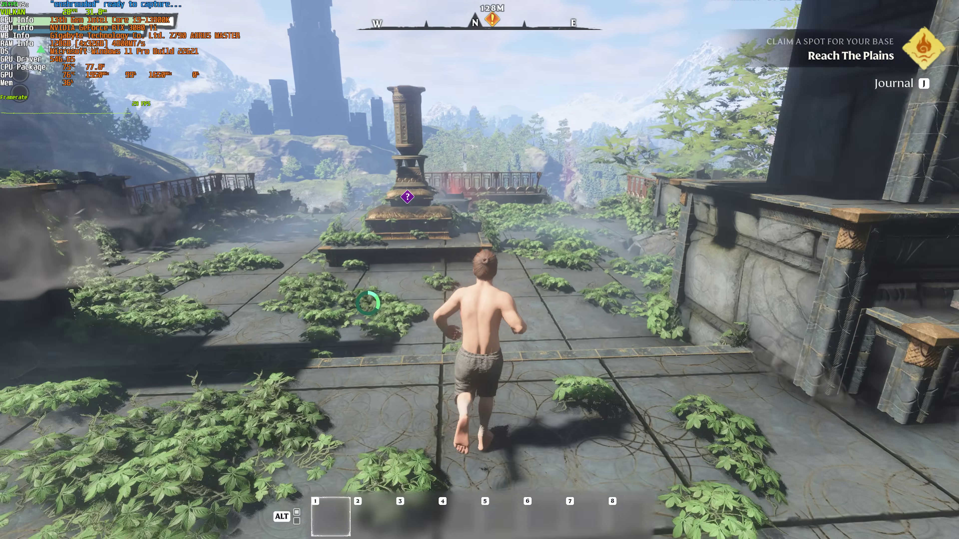
{"action": "key", "text": "w"}
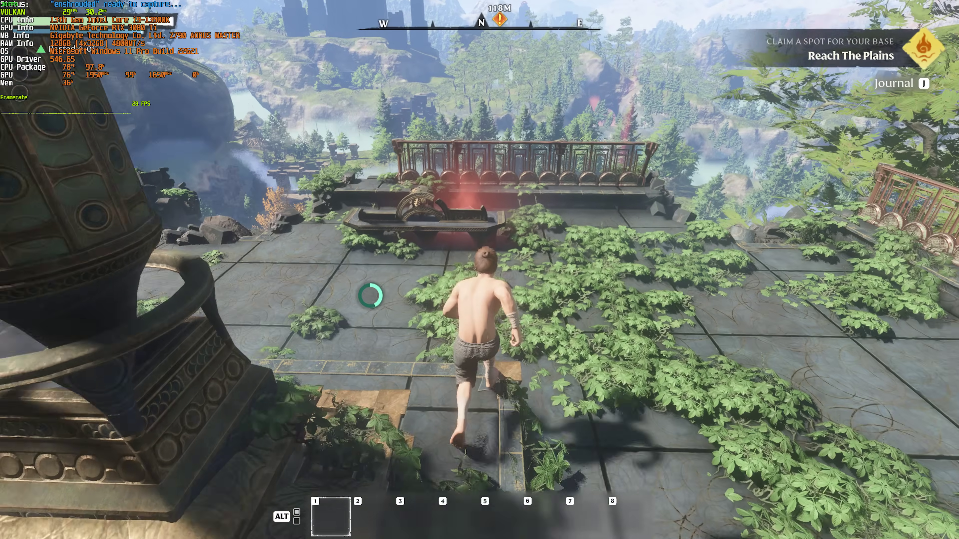
{"action": "key", "text": "w"}
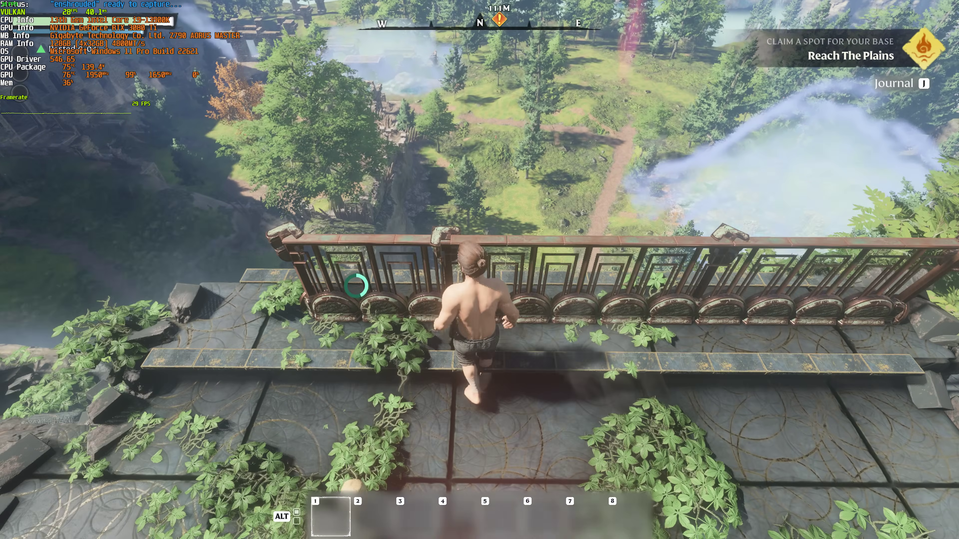
{"action": "key", "text": "w"}
{"action": "key", "text": "space"}
Step: Review the current graphics options from the railing viewpoint and return to the view of the valley
{"action": "key", "text": "Escape"}
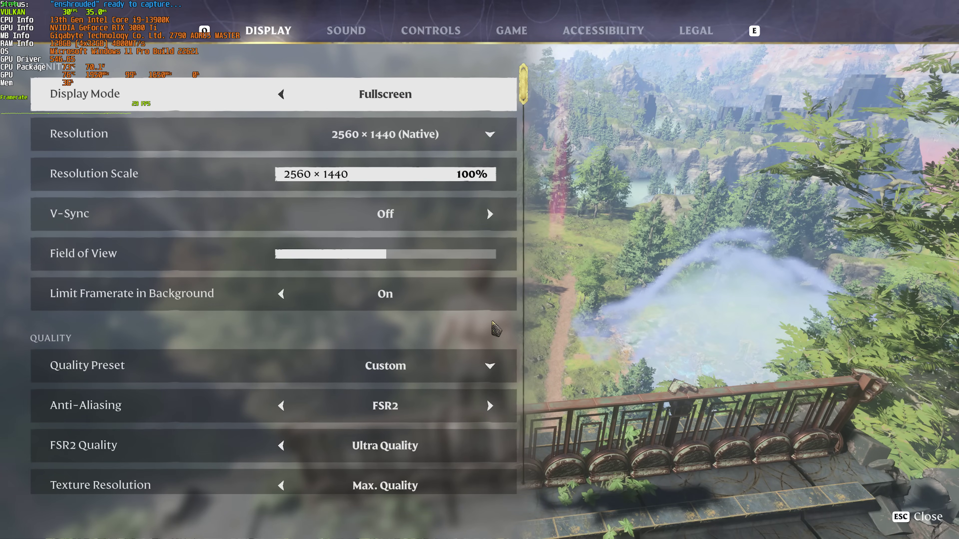
{"action": "scroll", "coordinate": [492, 323], "scroll_direction": "down", "scroll_amount": 12}
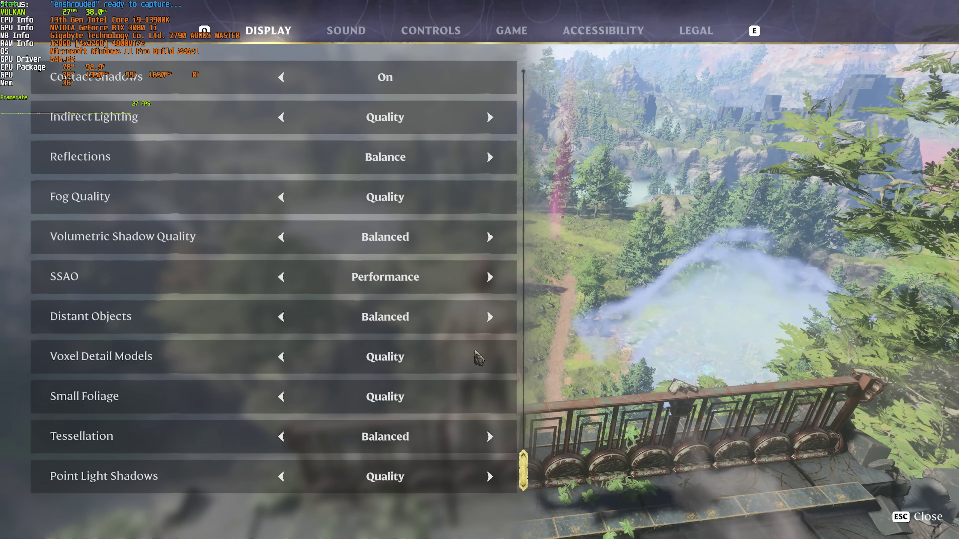
{"action": "scroll", "coordinate": [456, 443], "scroll_direction": "up", "scroll_amount": 8}
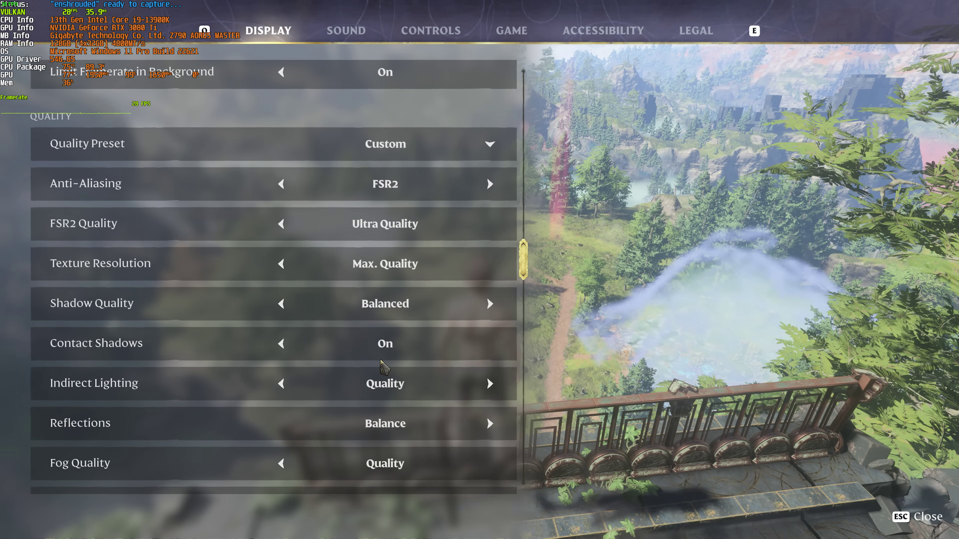
{"action": "key", "text": "Escape"}
{"action": "key", "text": "Escape"}
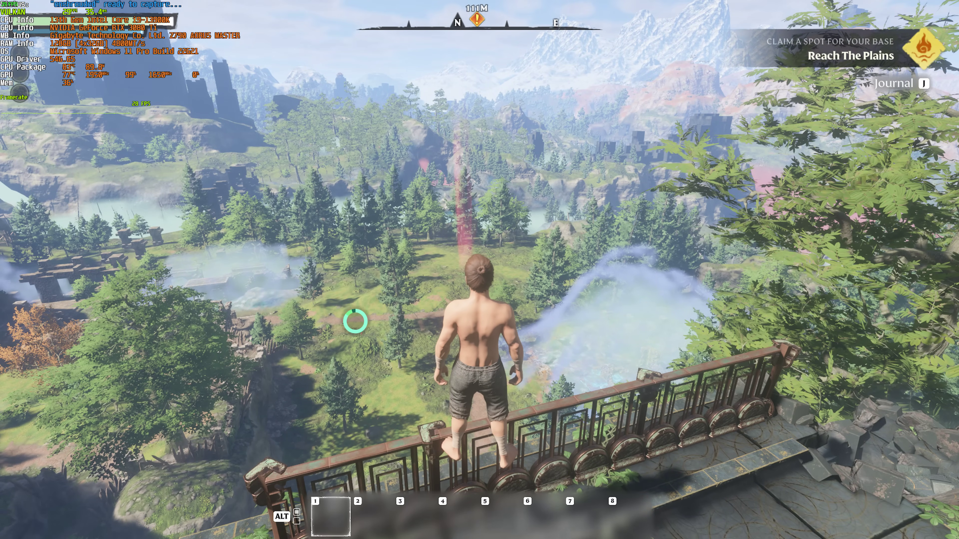
Step: Set Indirect Lighting to Balance and Voxel Detail Models to Balanced in the display settings
{"action": "key", "text": "s"}
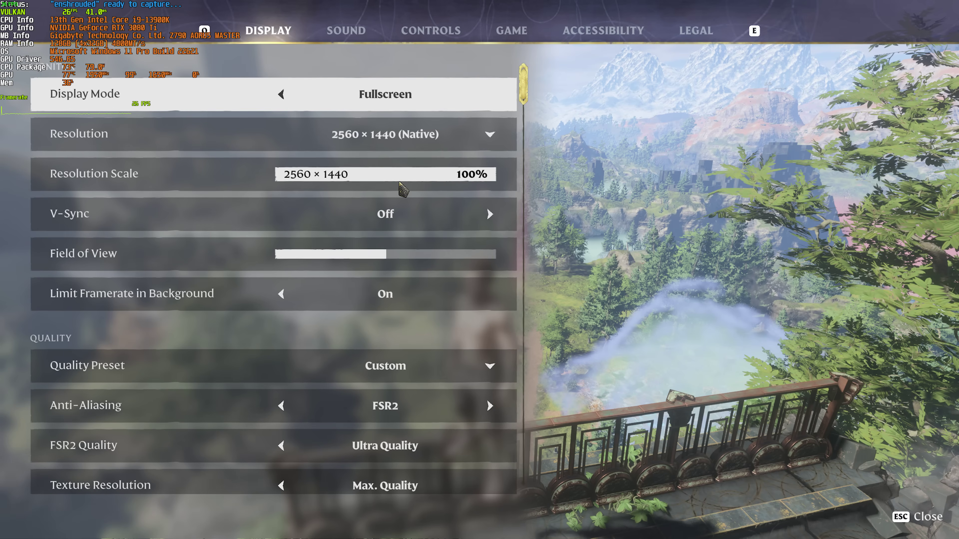
{"action": "scroll", "coordinate": [401, 189], "scroll_direction": "down", "scroll_amount": 3}
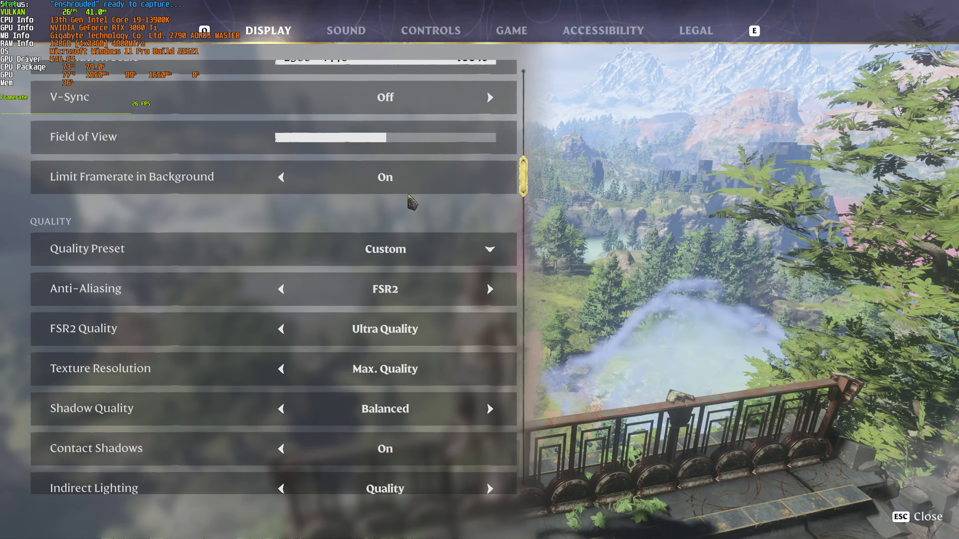
{"action": "scroll", "coordinate": [411, 202], "scroll_direction": "down", "scroll_amount": 9}
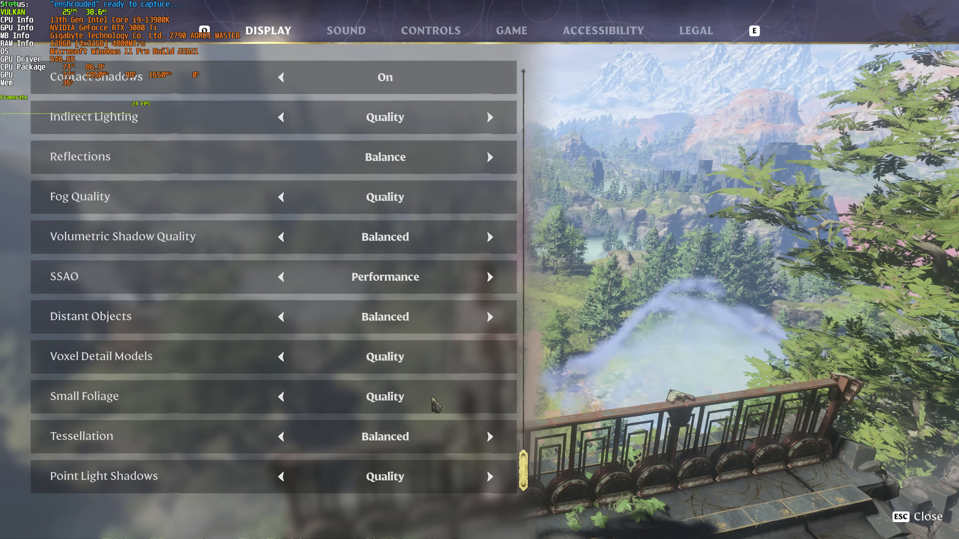
{"action": "scroll", "coordinate": [377, 298], "scroll_direction": "up", "scroll_amount": 6}
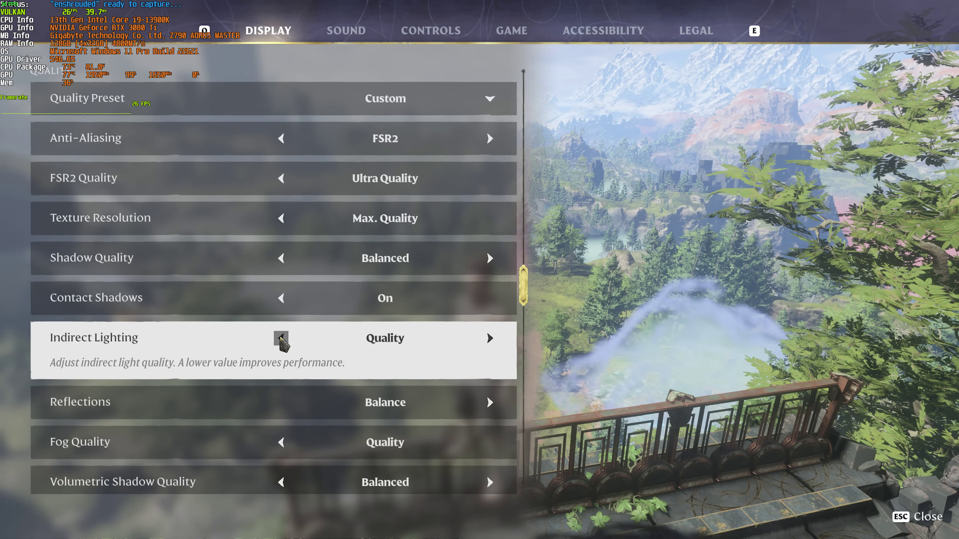
{"action": "scroll", "coordinate": [283, 344], "scroll_direction": "down", "scroll_amount": 5}
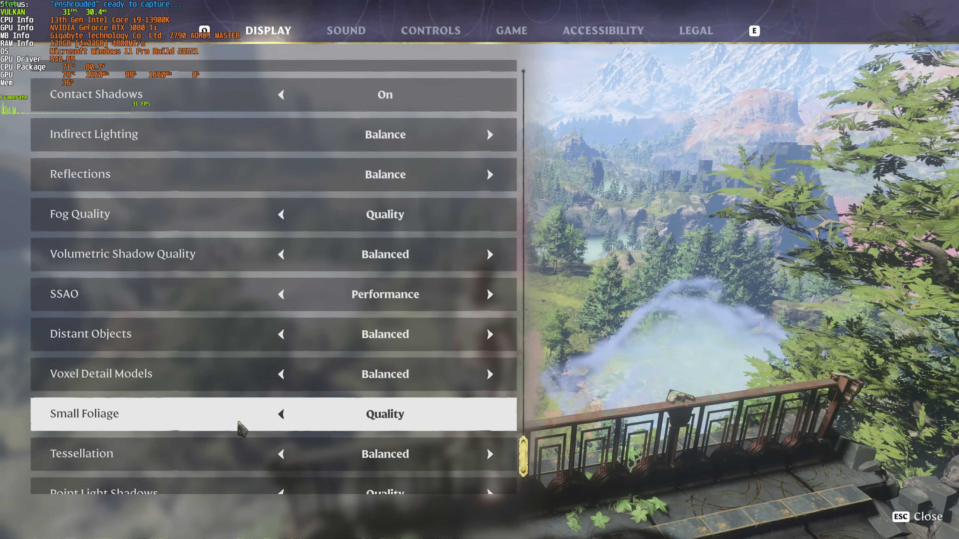
Step: Set Small Foliage to Performance and go back into the game
{"action": "left_click", "coordinate": [281, 414]}
{"action": "left_click", "coordinate": [281, 414]}
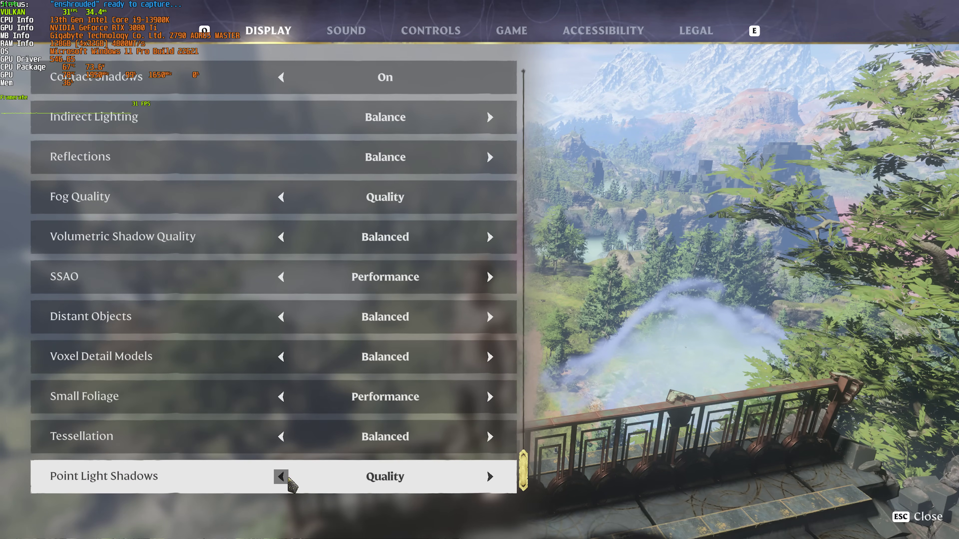
{"action": "scroll", "coordinate": [281, 397], "scroll_direction": "up", "scroll_amount": 5}
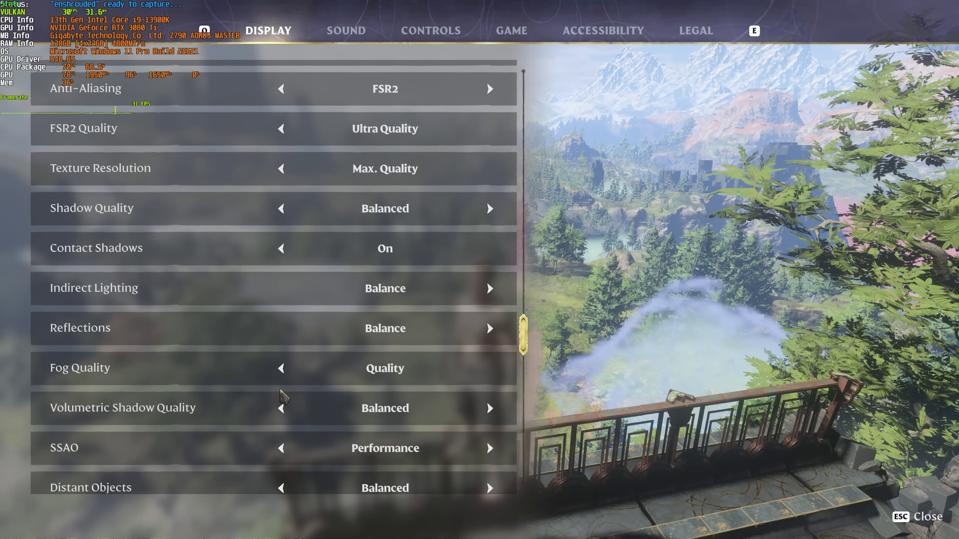
{"action": "key", "text": "Escape"}
{"action": "key", "text": "Escape"}
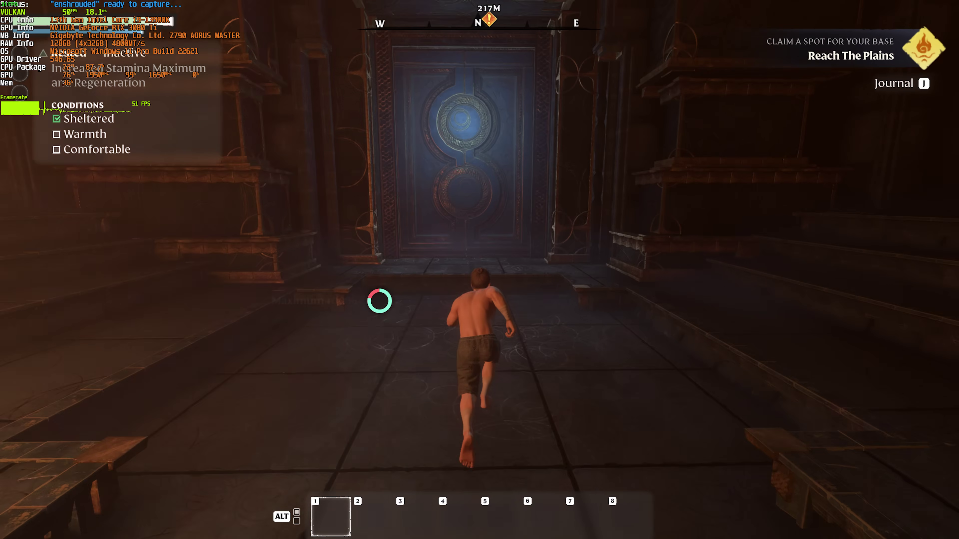
Step: Run through the Cinder Vault past the central fire towards the bright exit to check the indoor frame rate
{"action": "key", "text": "w"}
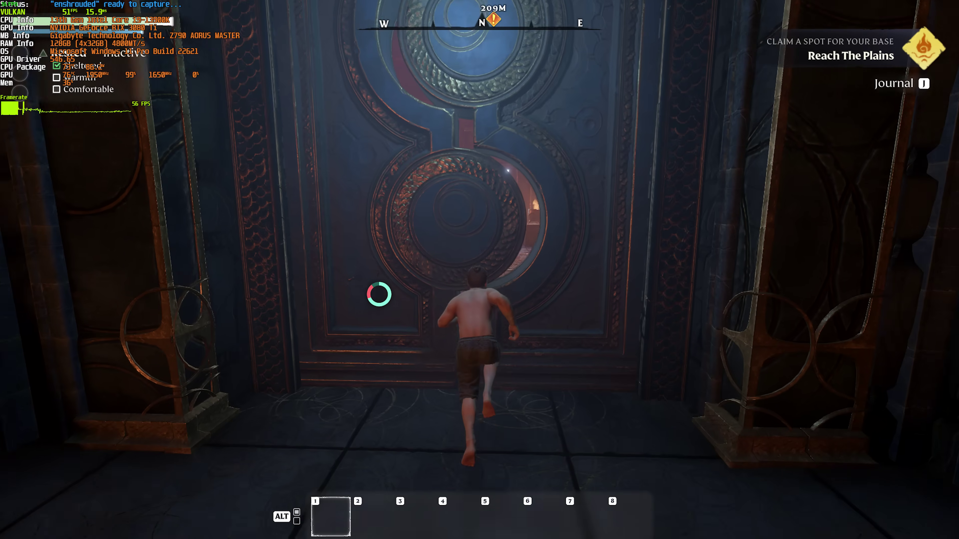
{"action": "key", "text": "w"}
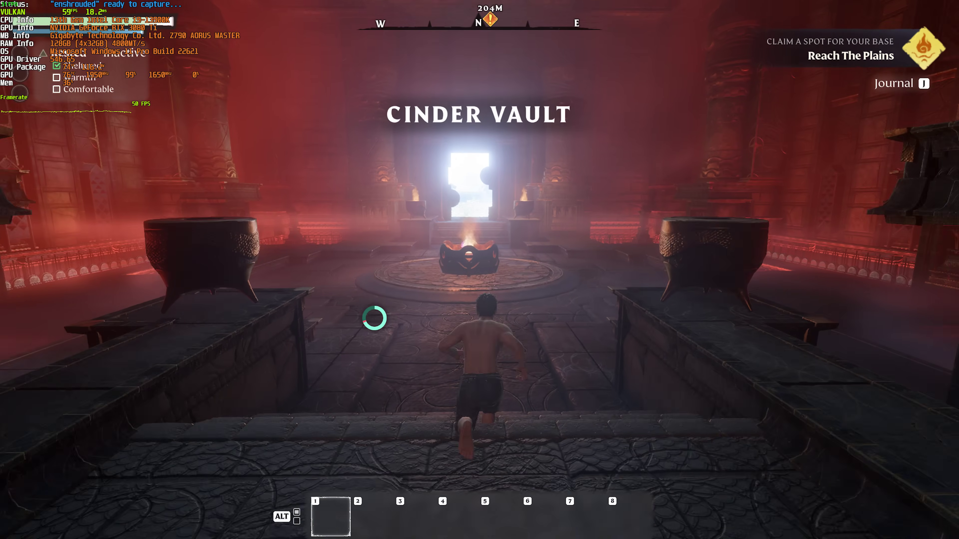
{"action": "key", "text": "w"}
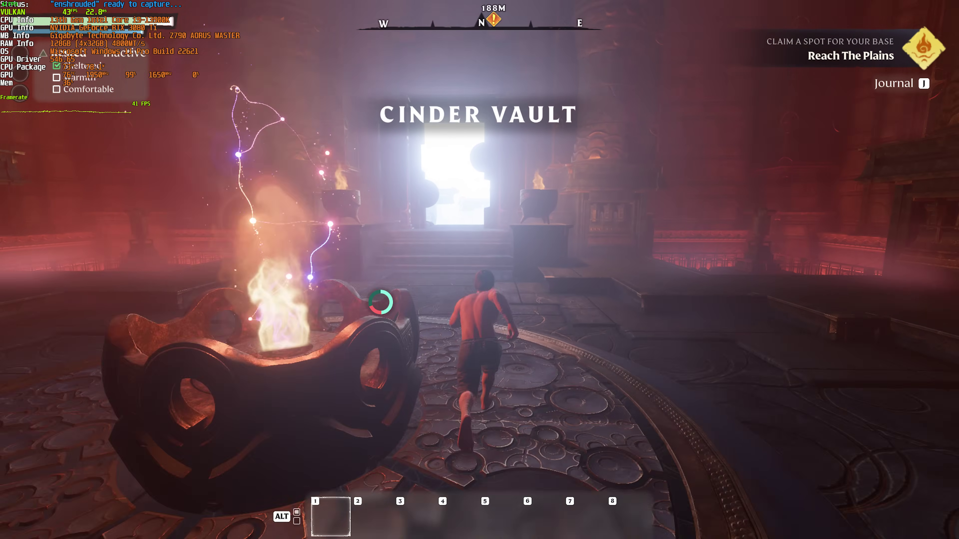
{"action": "key", "text": "w"}
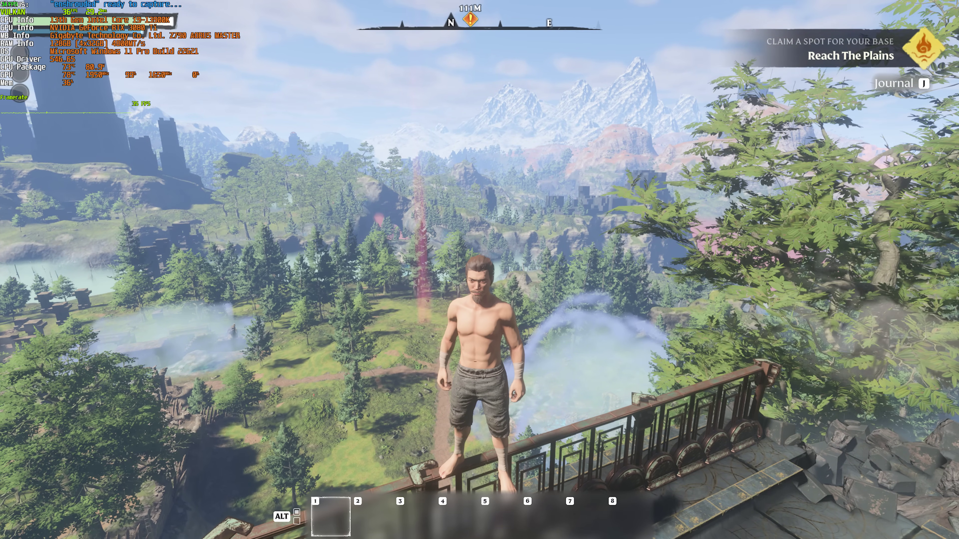
Step: Reopen the display settings outdoors, set Shadow Quality to Performance and turn Contact Shadows off
{"action": "key", "text": "Escape"}
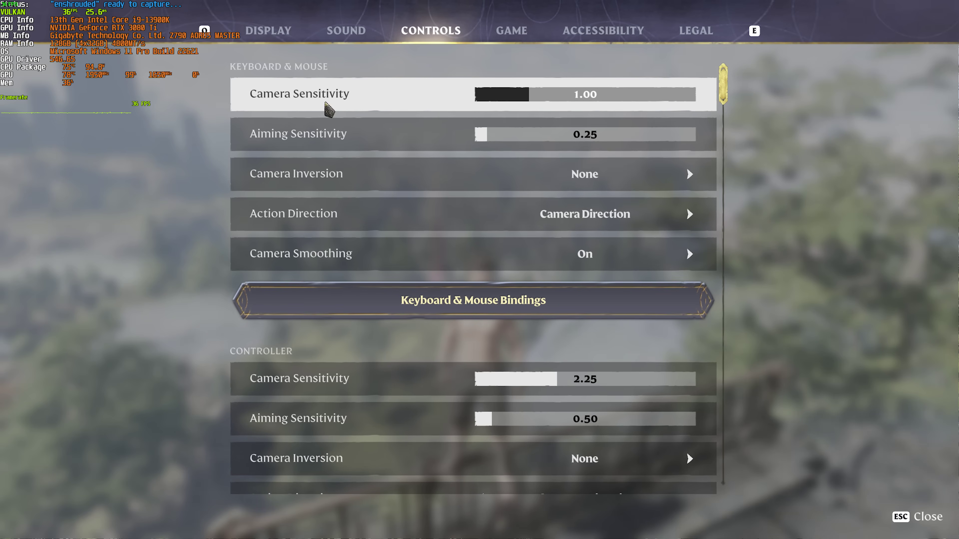
{"action": "left_click", "coordinate": [260, 38]}
{"action": "scroll", "coordinate": [389, 212], "scroll_direction": "down", "scroll_amount": 5}
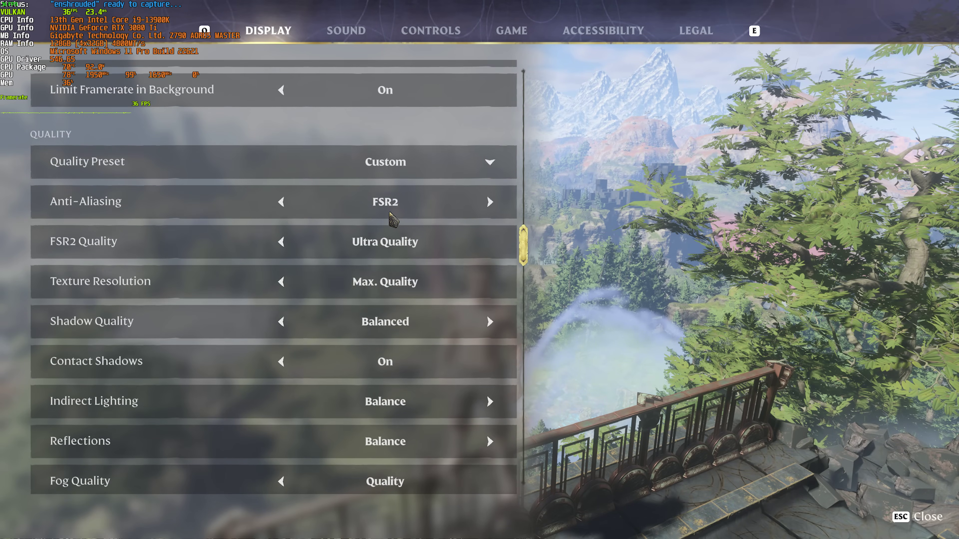
{"action": "scroll", "coordinate": [390, 218], "scroll_direction": "down", "scroll_amount": 3}
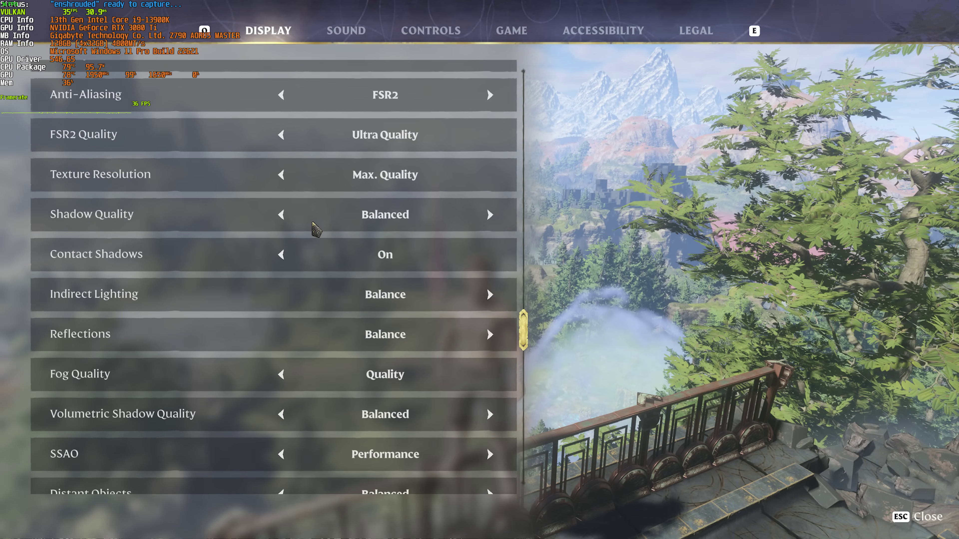
{"action": "left_click", "coordinate": [282, 215]}
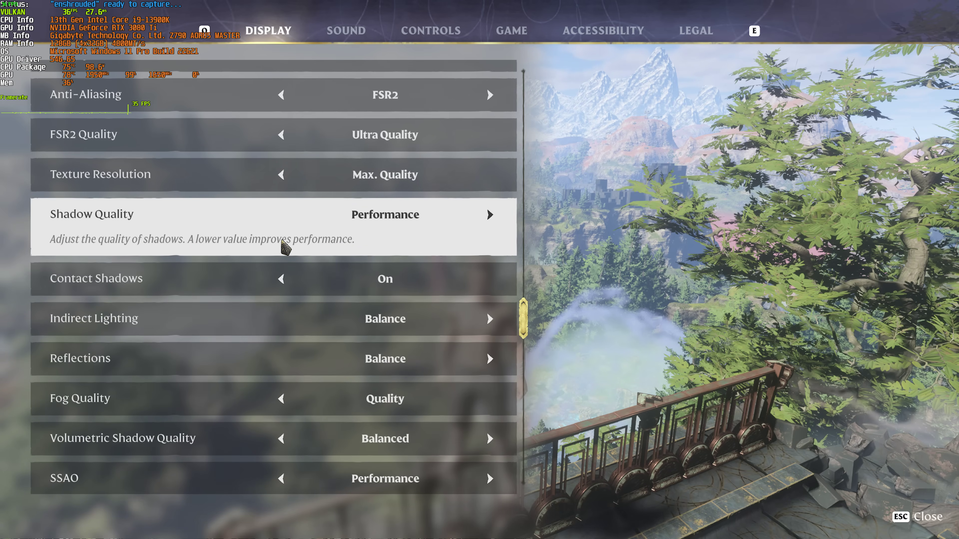
{"action": "left_click", "coordinate": [281, 274]}
Step: Set Fog Quality to Performance and lower Volumetric Shadow Quality by one level
{"action": "scroll", "coordinate": [285, 276], "scroll_direction": "down", "scroll_amount": 3}
{"action": "left_click", "coordinate": [284, 274]}
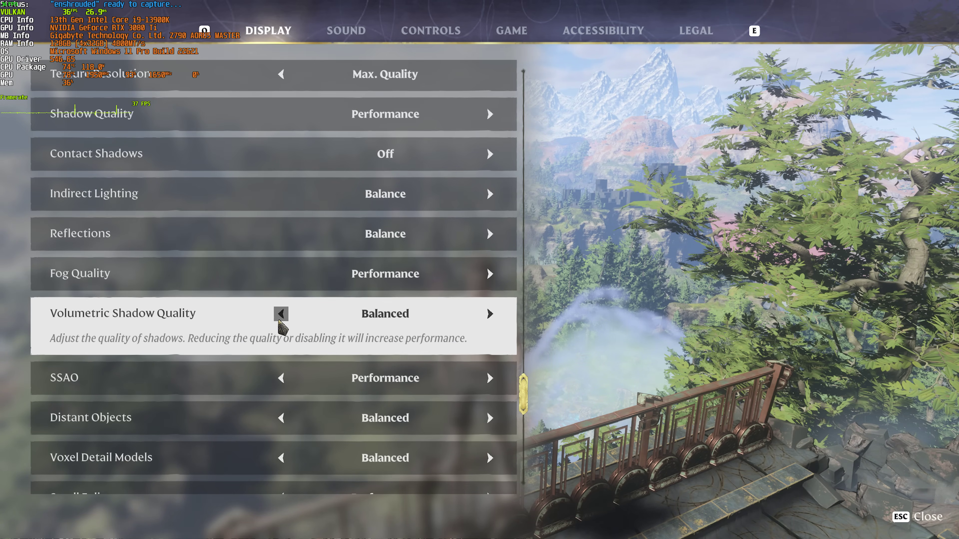
{"action": "left_click", "coordinate": [281, 319]}
{"action": "scroll", "coordinate": [339, 416], "scroll_direction": "down", "scroll_amount": 3}
{"action": "scroll", "coordinate": [438, 449], "scroll_direction": "up", "scroll_amount": 8}
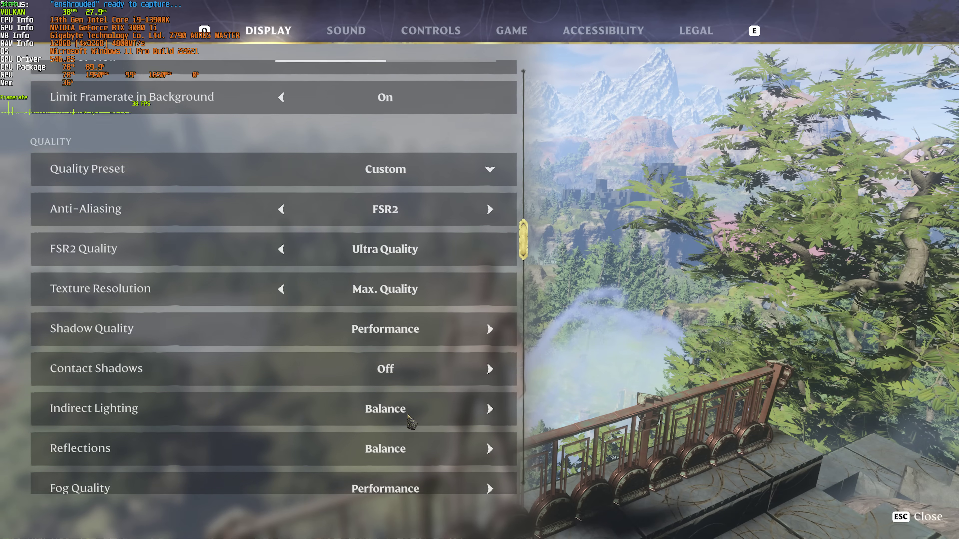
Step: Review the anti-aliasing and resolution options in the display settings and go back to the game on the terrace
{"action": "scroll", "coordinate": [406, 315], "scroll_direction": "up", "scroll_amount": 3}
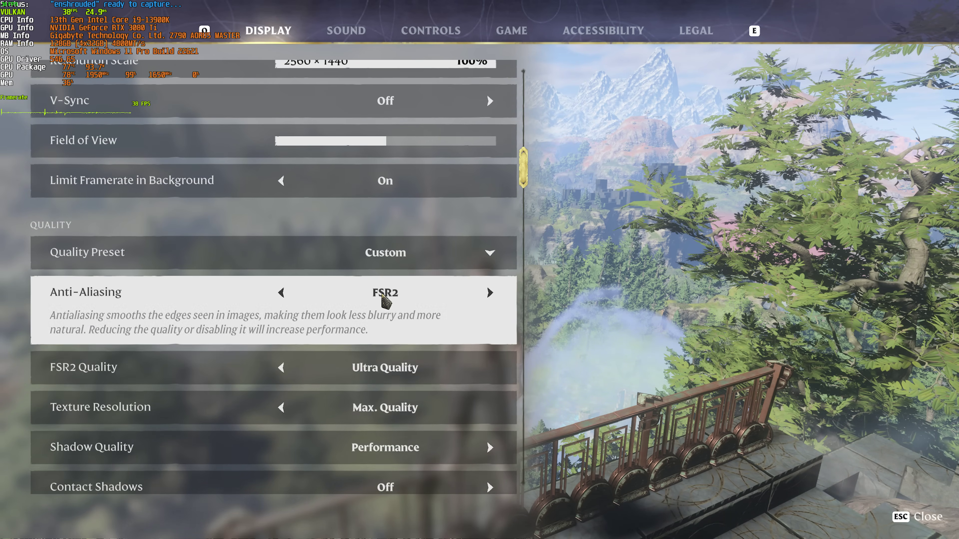
{"action": "scroll", "coordinate": [426, 332], "scroll_direction": "up", "scroll_amount": 4}
{"action": "key", "text": "Escape"}
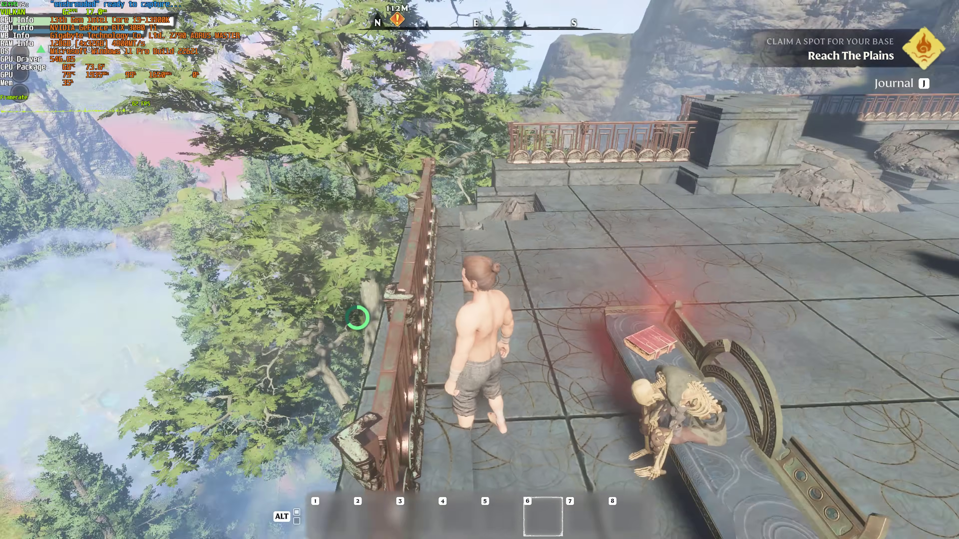
{"action": "key", "text": "space"}
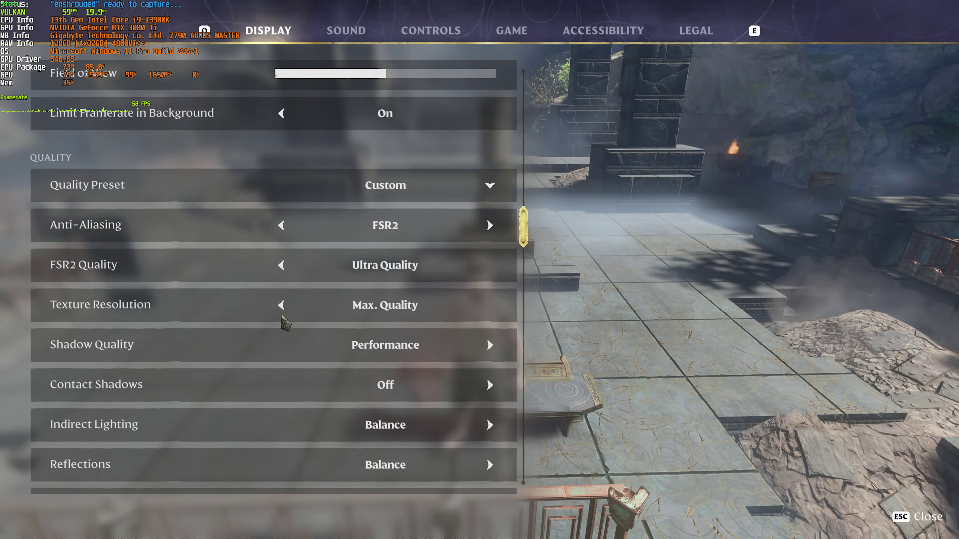
Step: Raise Tessellation to Balanced and set Voxel Detail Models to Performance, checking the terrace in the game
{"action": "scroll", "coordinate": [490, 440], "scroll_direction": "down", "scroll_amount": 5}
{"action": "left_click", "coordinate": [490, 437]}
{"action": "key", "text": "Escape"}
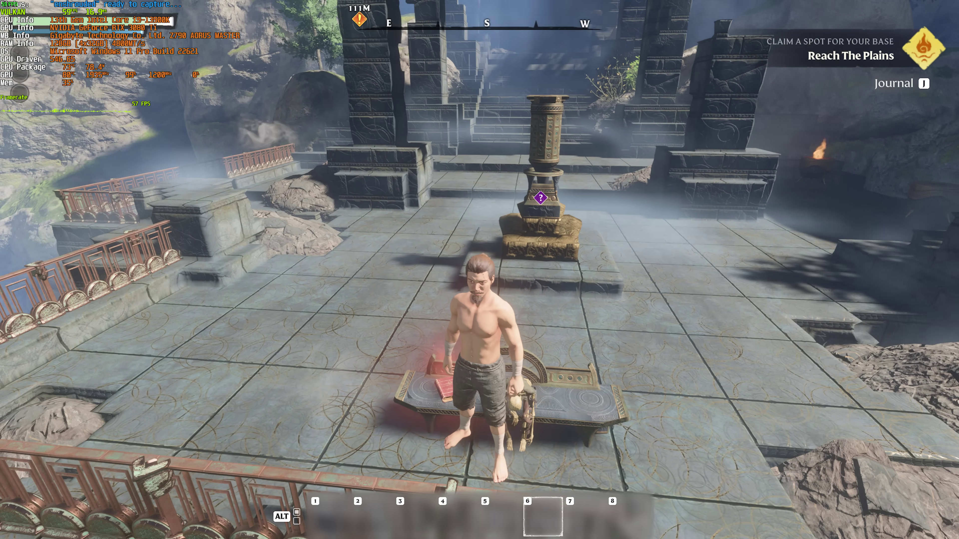
{"action": "key", "text": "Escape"}
{"action": "left_click", "coordinate": [64, 87]}
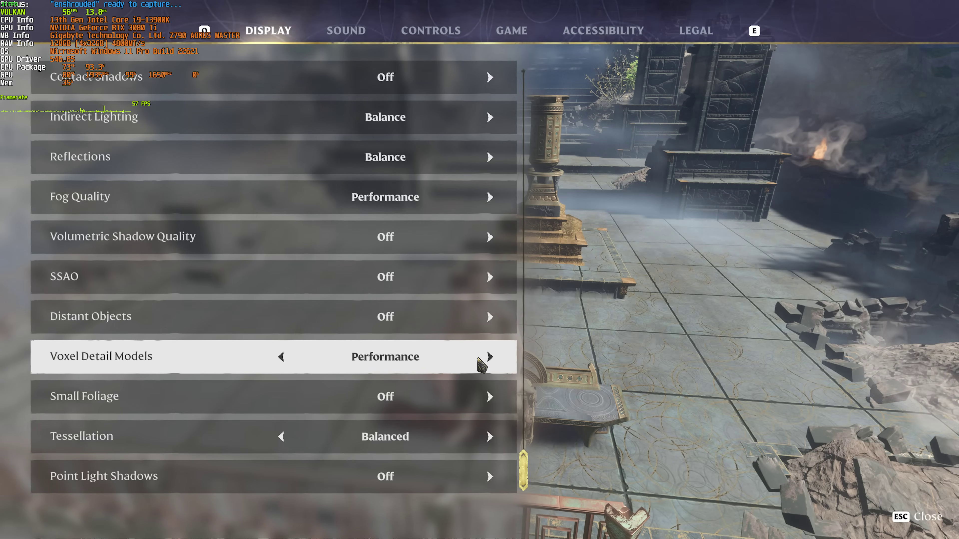
{"action": "key", "text": "Escape"}
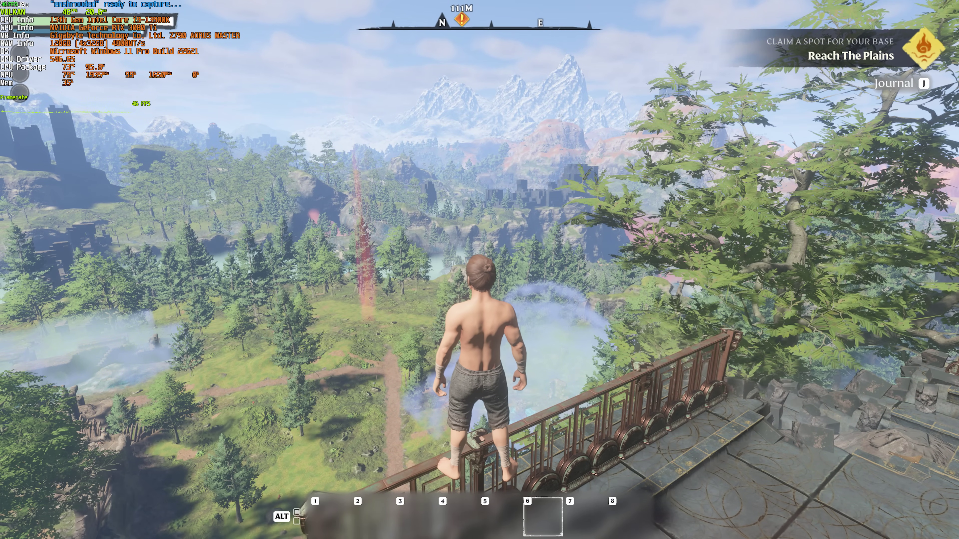
Step: Lower the Resolution Scale to 75% and go back to the valley view to compare the frame rate
{"action": "key", "text": "a"}
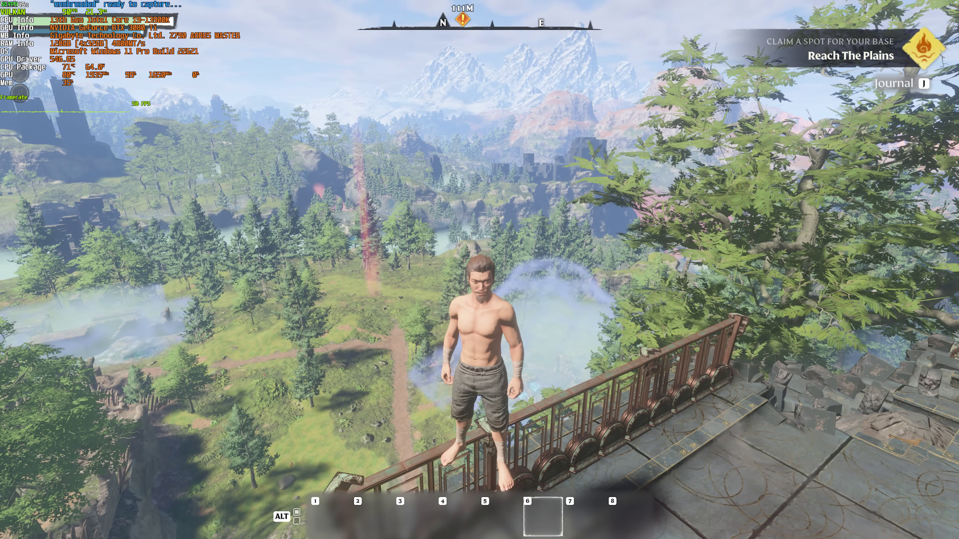
{"action": "key", "text": "Escape"}
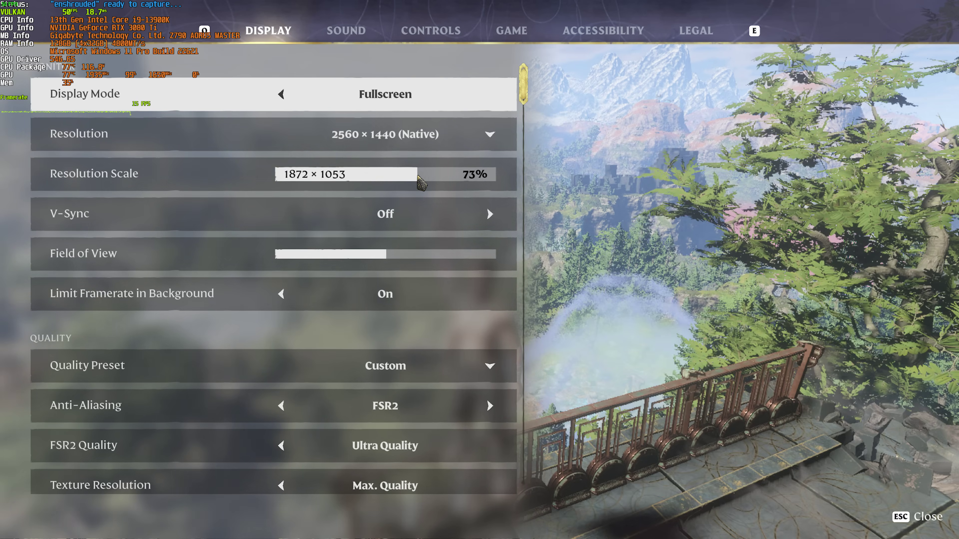
{"action": "left_click_drag", "start_coordinate": [432, 176], "coordinate": [425, 177]}
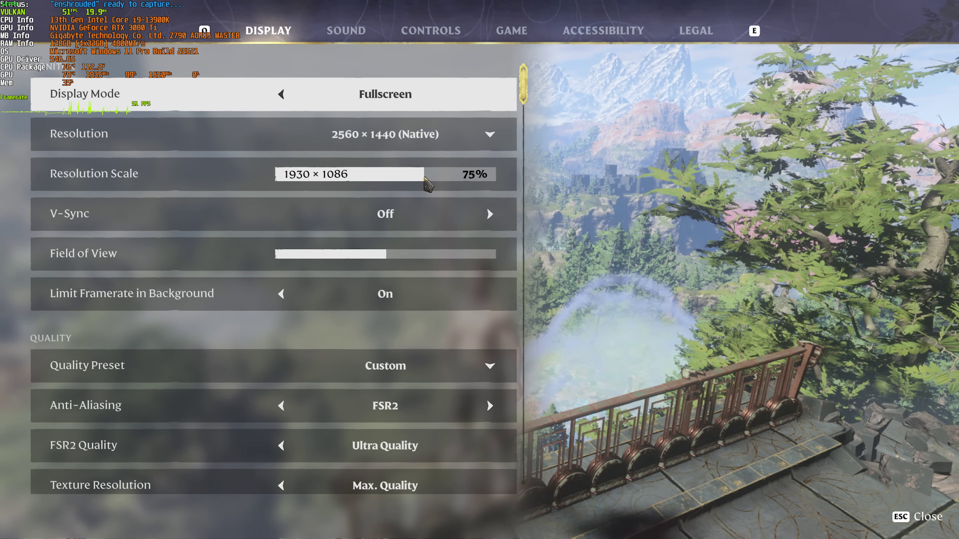
{"action": "key", "text": "Escape"}
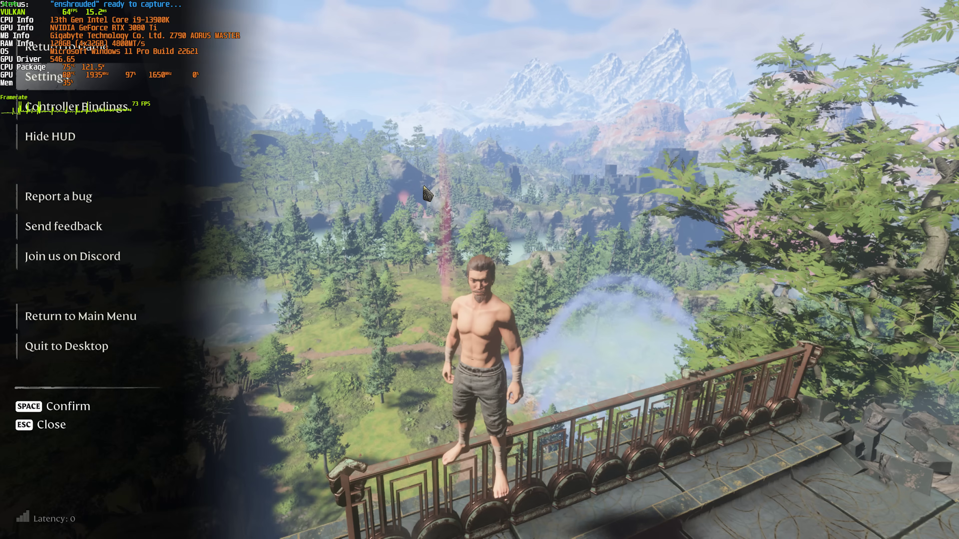
{"action": "key", "text": "Escape"}
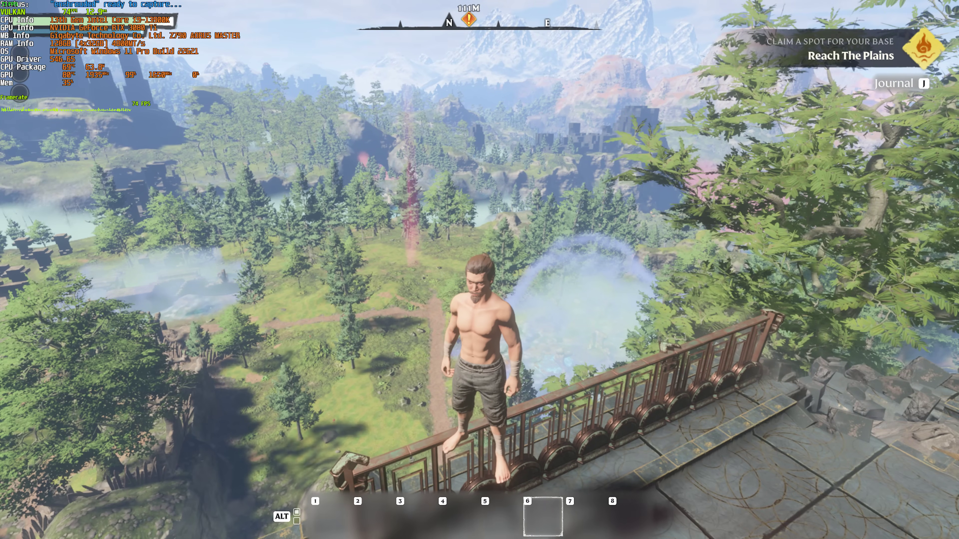
Step: Set the Resolution Scale back to 100% and return to the game
{"action": "key", "text": "Escape"}
{"action": "left_click", "coordinate": [88, 75]}
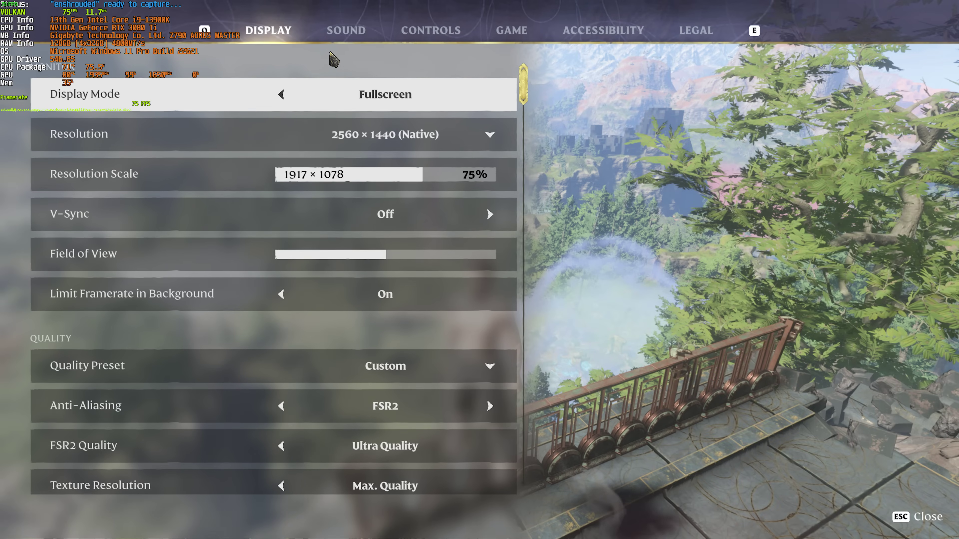
{"action": "key", "text": "Escape"}
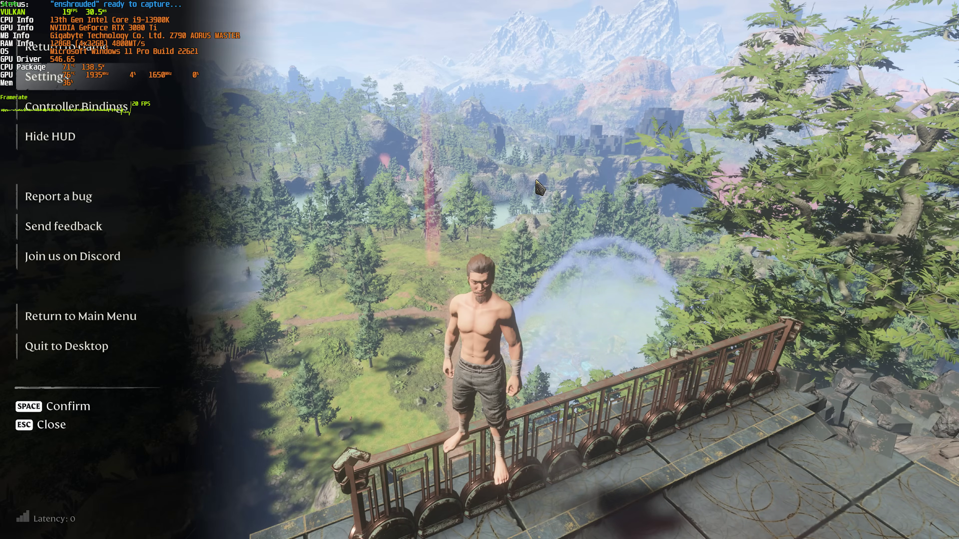
{"action": "key", "text": "Escape"}
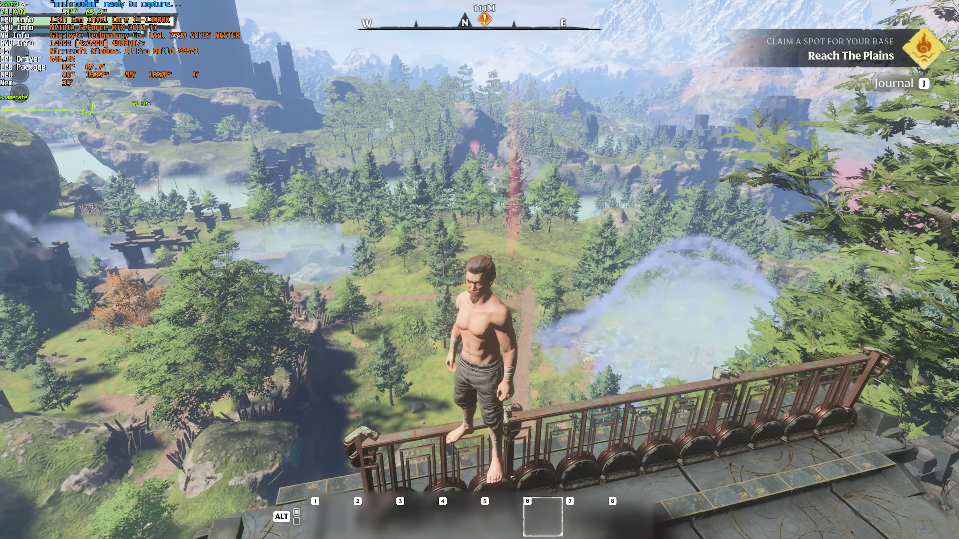
Step: Lower FSR2 Quality to Performance and look over the valley in the game to check the frame rate
{"action": "key", "text": "Escape"}
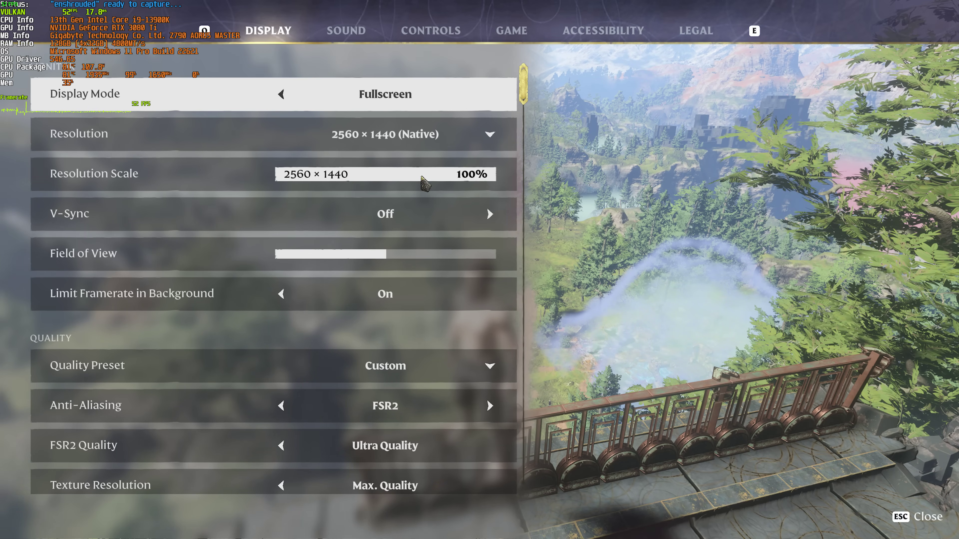
{"action": "scroll", "coordinate": [398, 220], "scroll_direction": "down", "scroll_amount": 4}
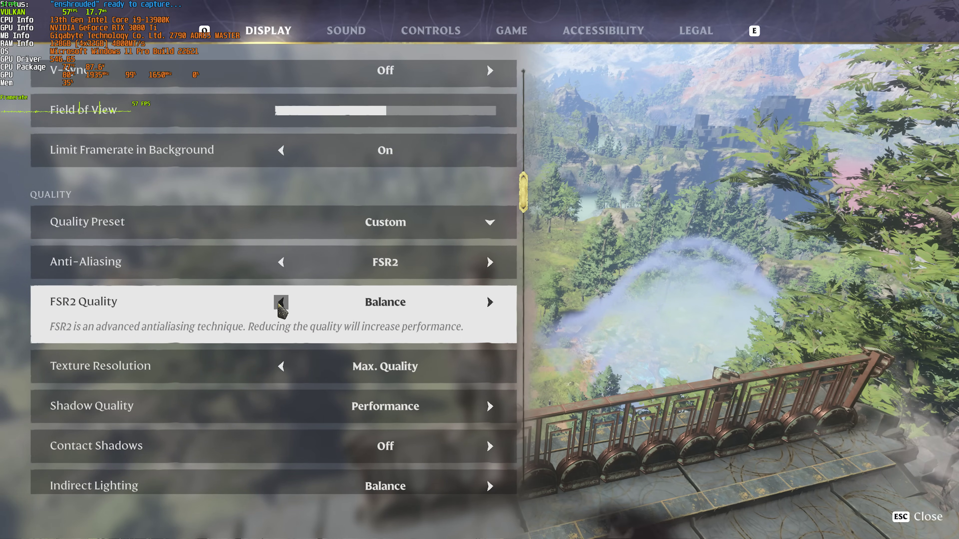
{"action": "left_click", "coordinate": [281, 308]}
{"action": "key", "text": "Escape"}
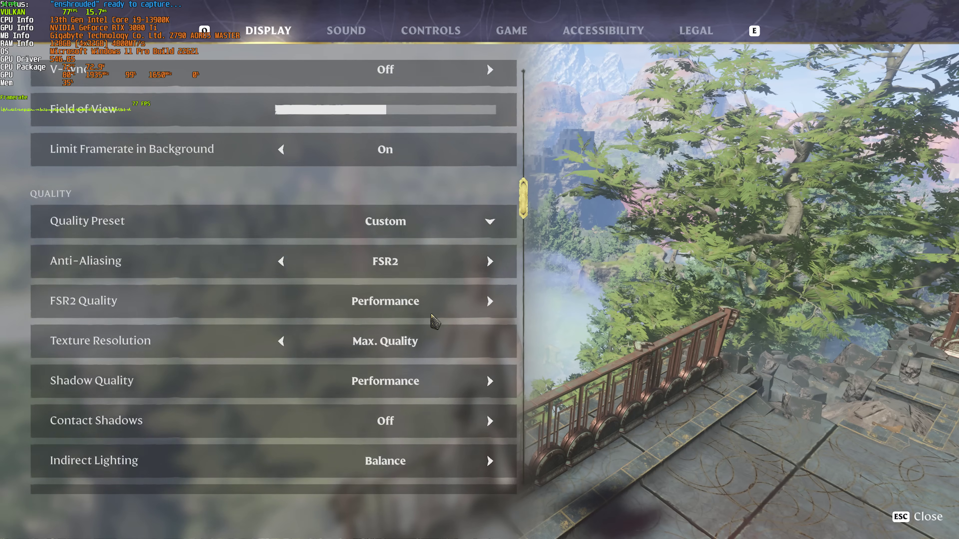
Step: Set FSR2 Quality back to Ultra Quality and return to the game
{"action": "scroll", "coordinate": [461, 302], "scroll_direction": "down", "scroll_amount": 1}
{"action": "left_click", "coordinate": [490, 280]}
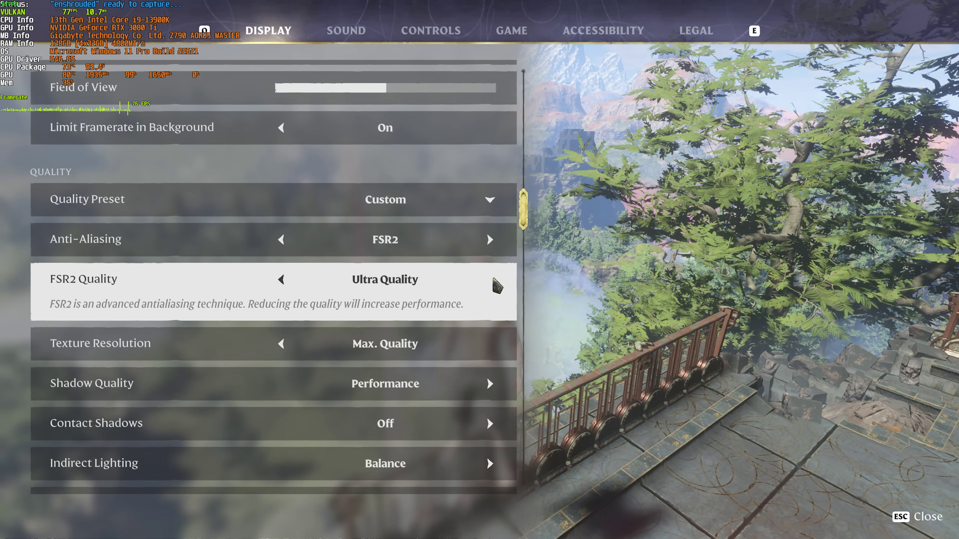
{"action": "key", "text": "Escape"}
{"action": "key", "text": "Escape"}
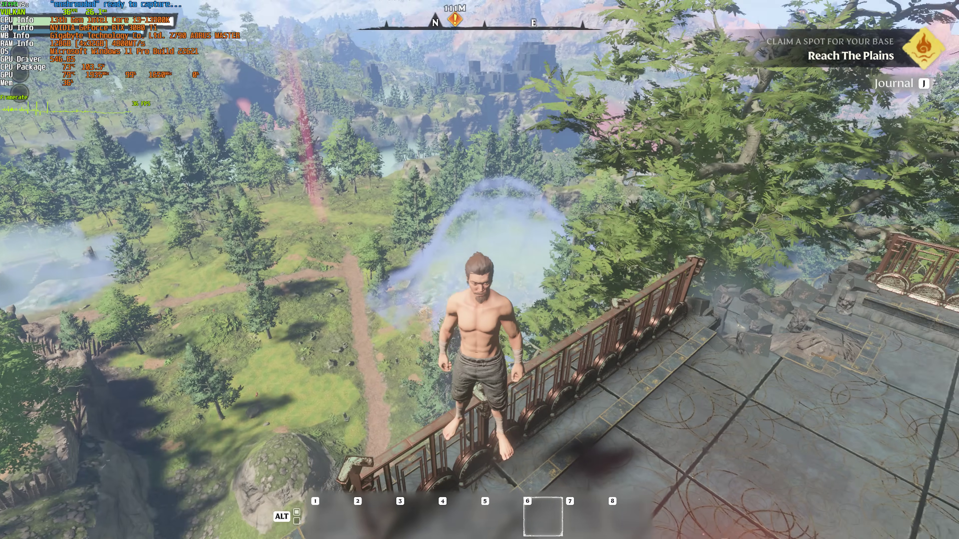
Step: Run from the terrace past the fire bowls and along the grassy path towards the mine entrance to check the outdoor frame rate
{"action": "key", "text": "w"}
{"action": "key", "text": "w"}
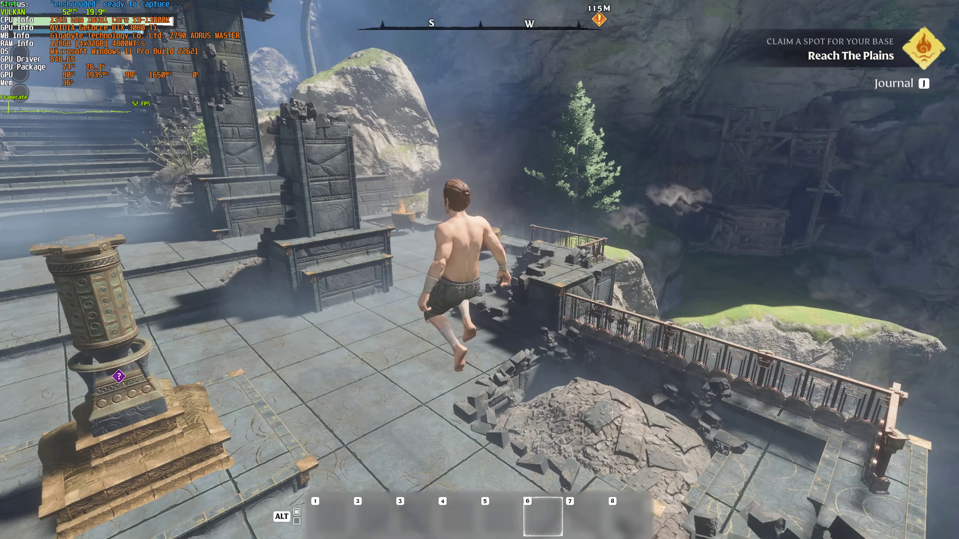
{"action": "key", "text": "w"}
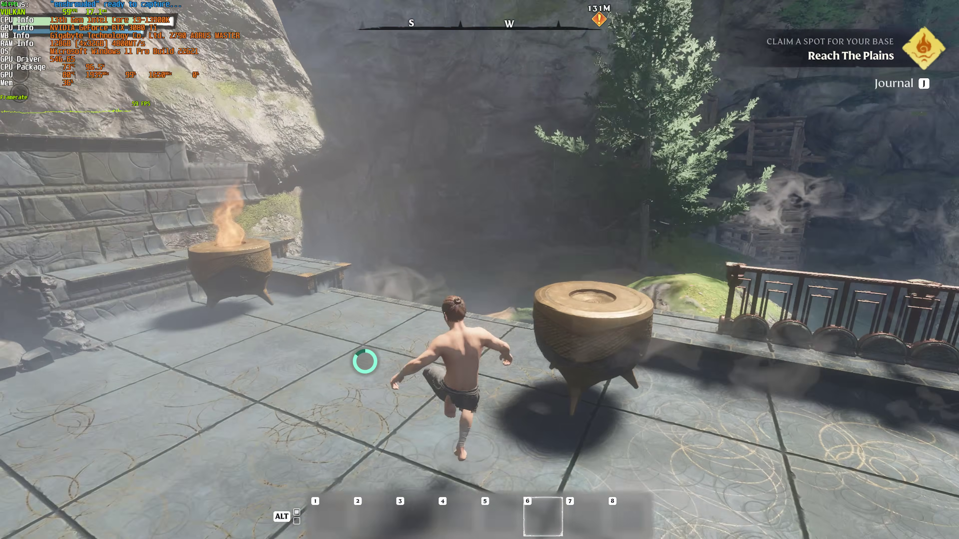
{"action": "key", "text": "w"}
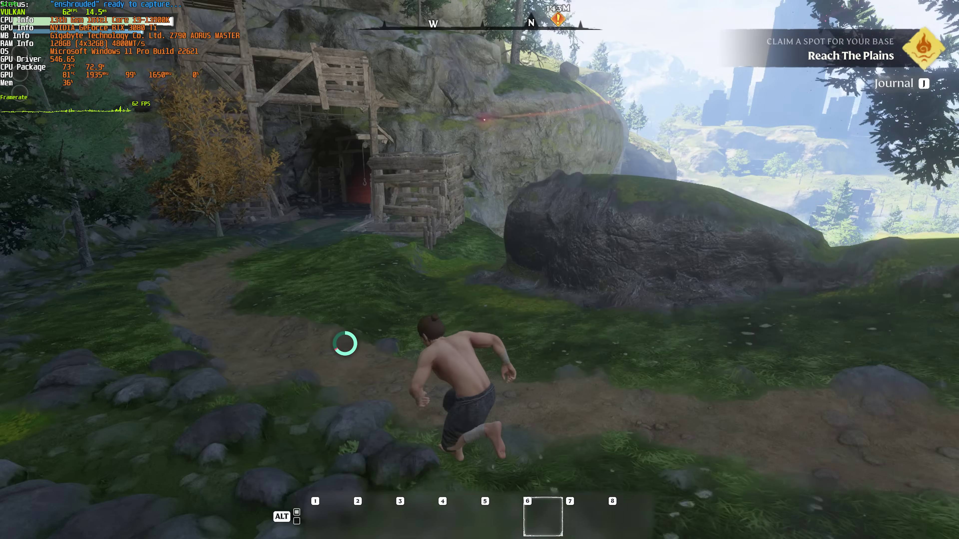
{"action": "key", "text": "w"}
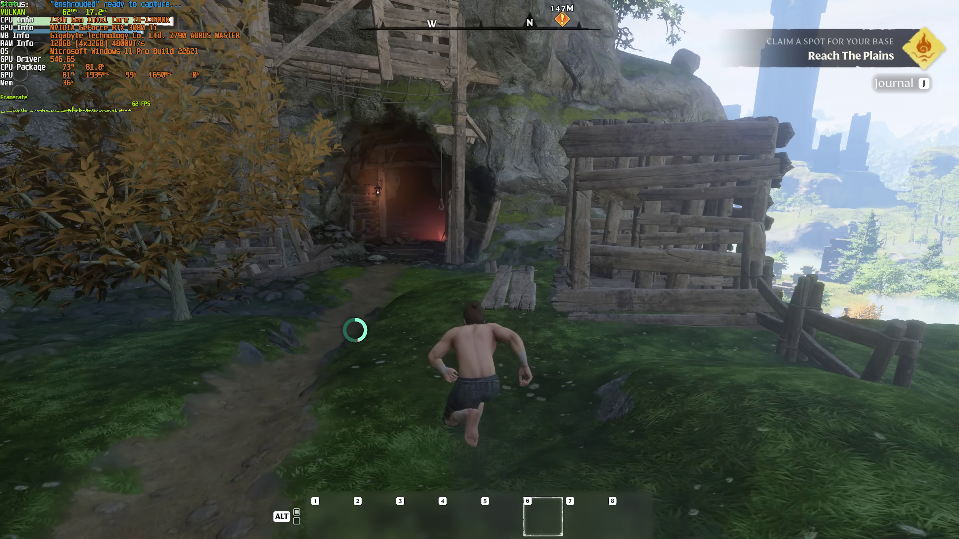
{"action": "key", "text": "w"}
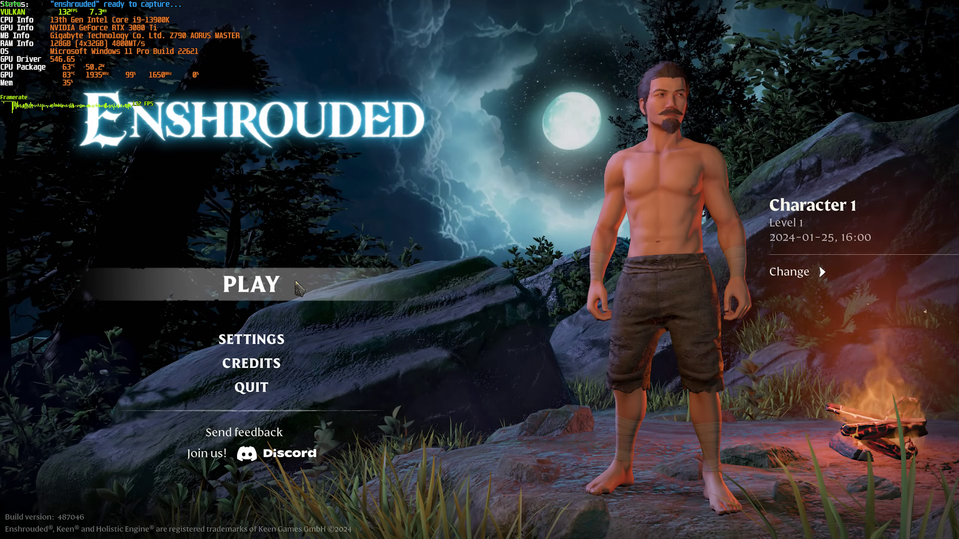
Step: Start play from the main menu, open the list of online games and choose a server to join
{"action": "key", "text": "space"}
{"action": "left_click", "coordinate": [727, 223]}
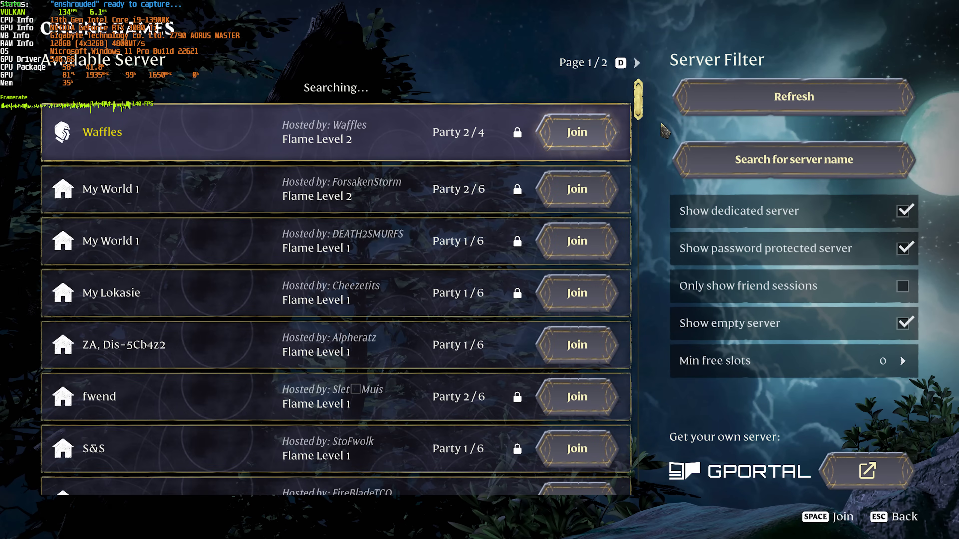
{"action": "scroll", "coordinate": [570, 244], "scroll_direction": "down", "scroll_amount": 2}
{"action": "left_click", "coordinate": [571, 238]}
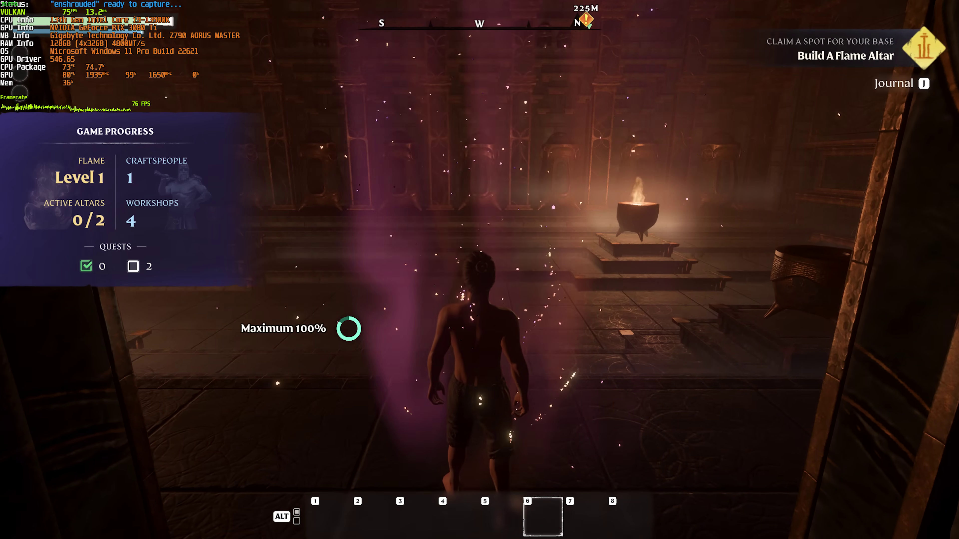
Step: Run from the Cinder Vault out to the terrace railing at night and again in daylight to compare the frame rate
{"action": "key", "text": "w"}
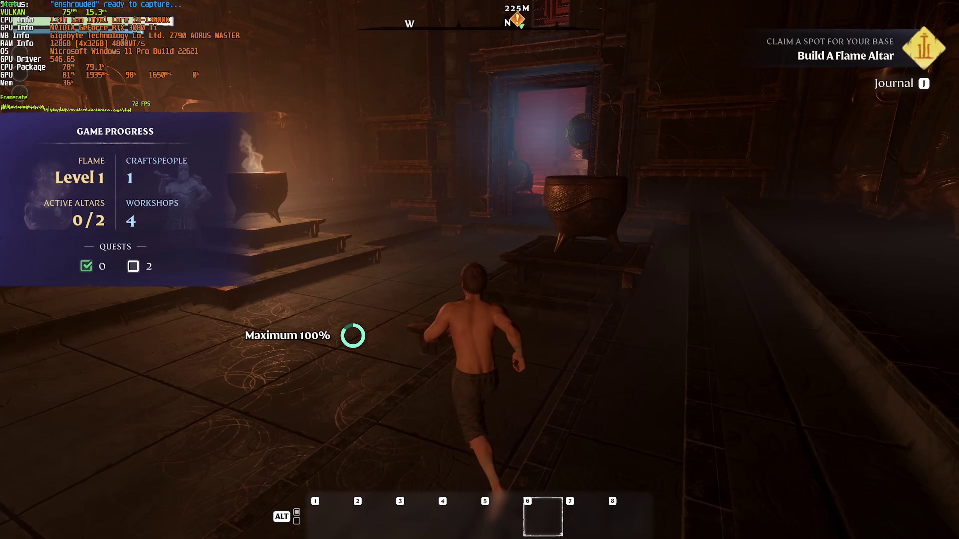
{"action": "key", "text": "w"}
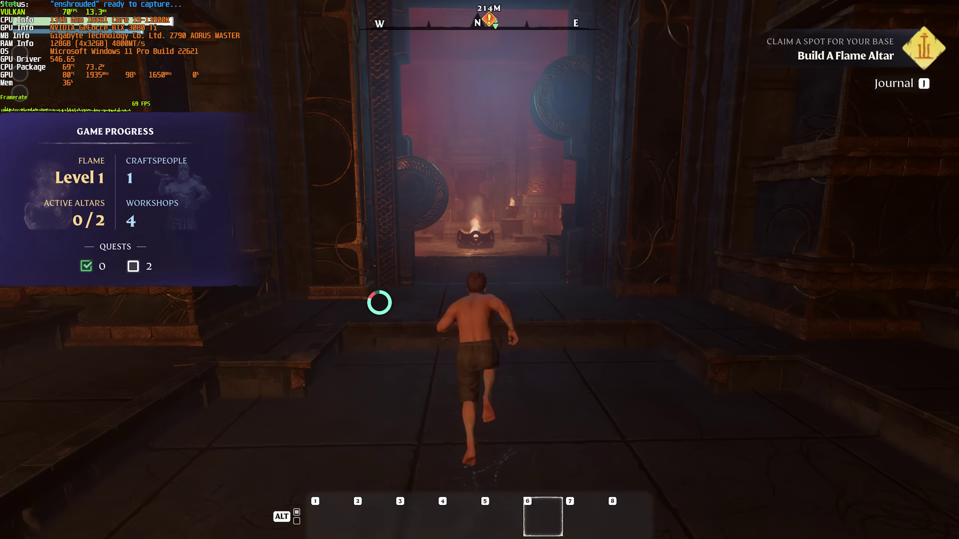
{"action": "key", "text": "w"}
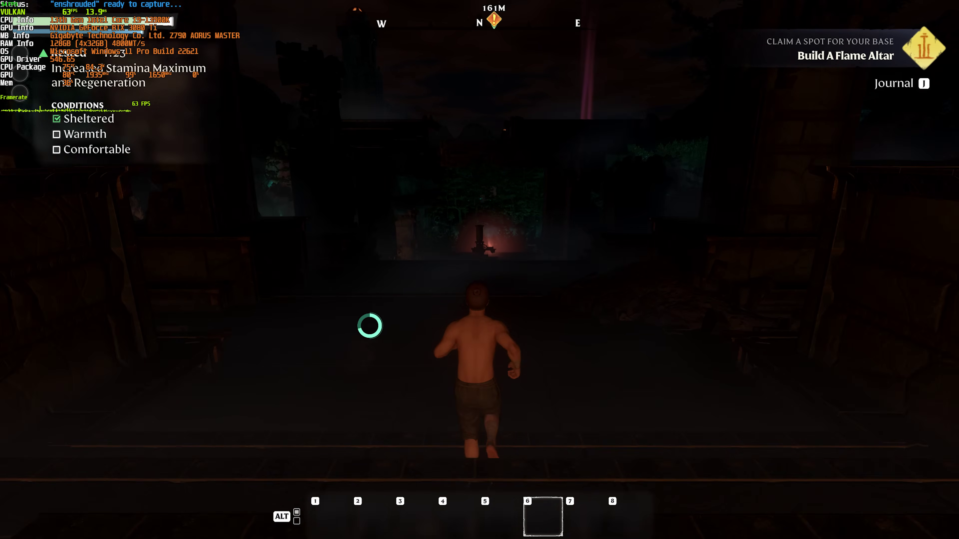
{"action": "key", "text": "w"}
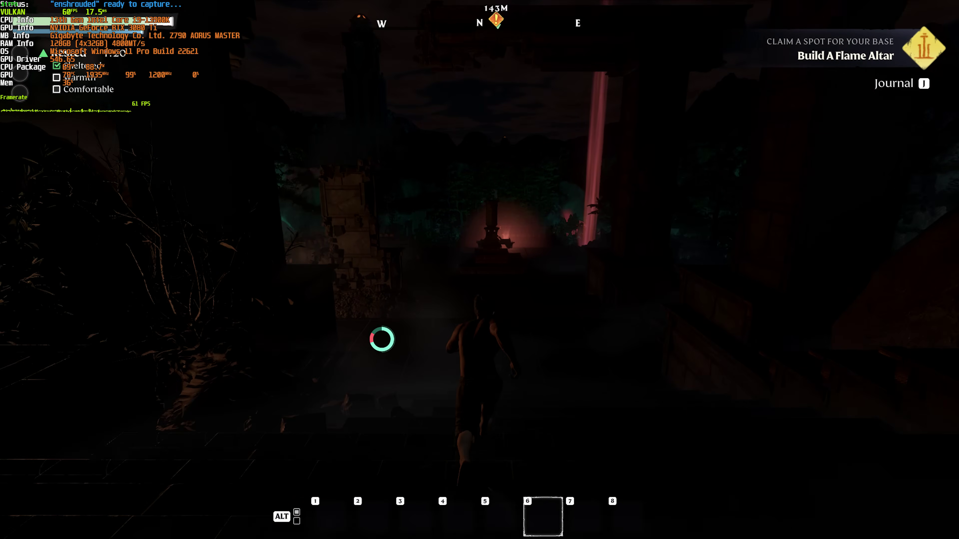
{"action": "key", "text": "w"}
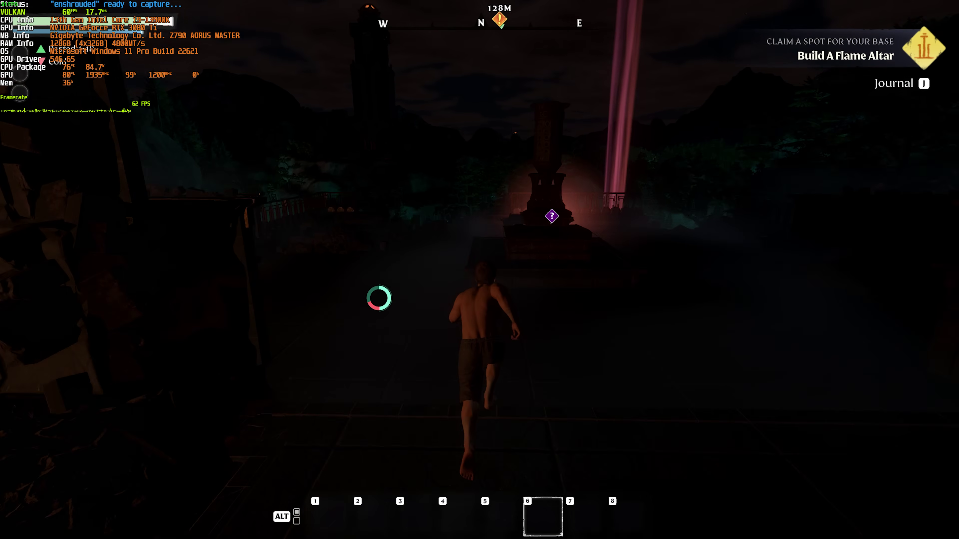
{"action": "key", "text": "w"}
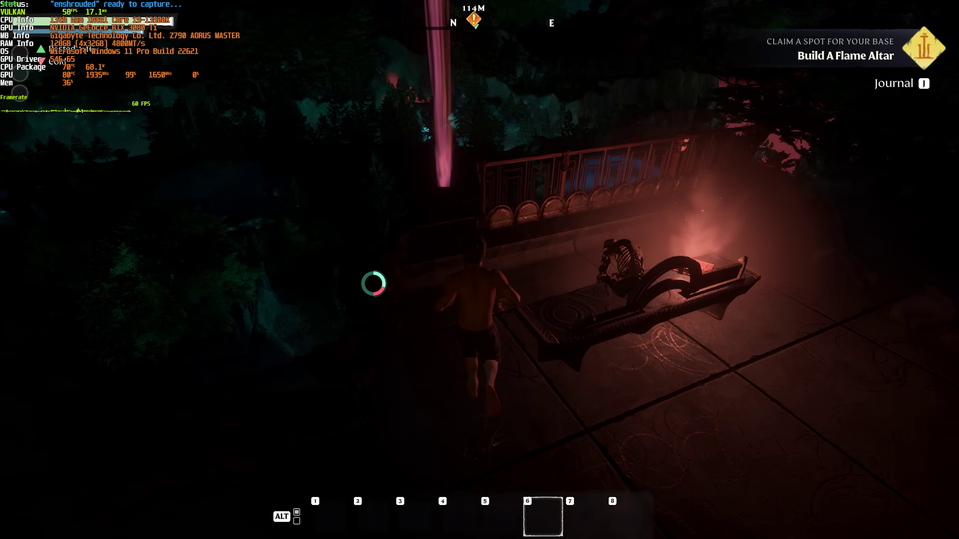
{"action": "key", "text": "w"}
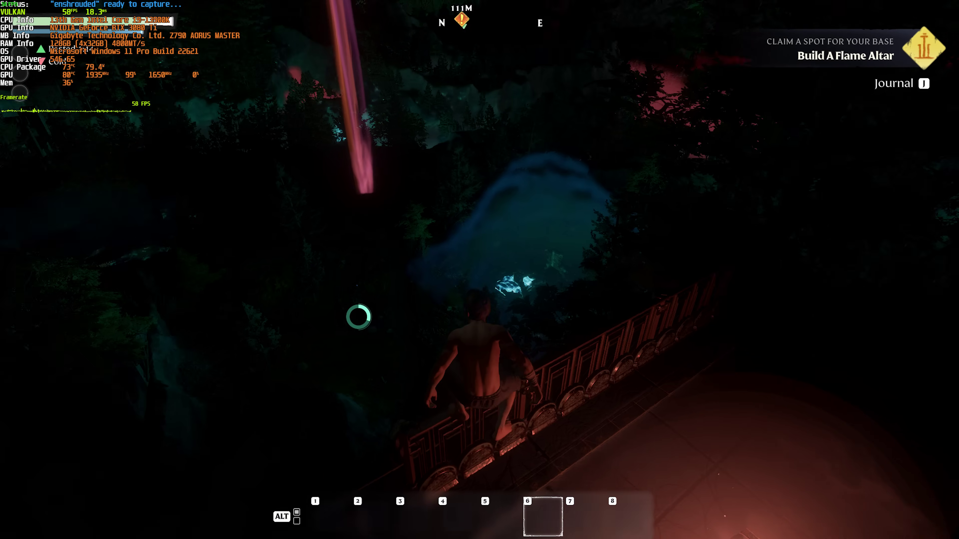
{"action": "key", "text": "w"}
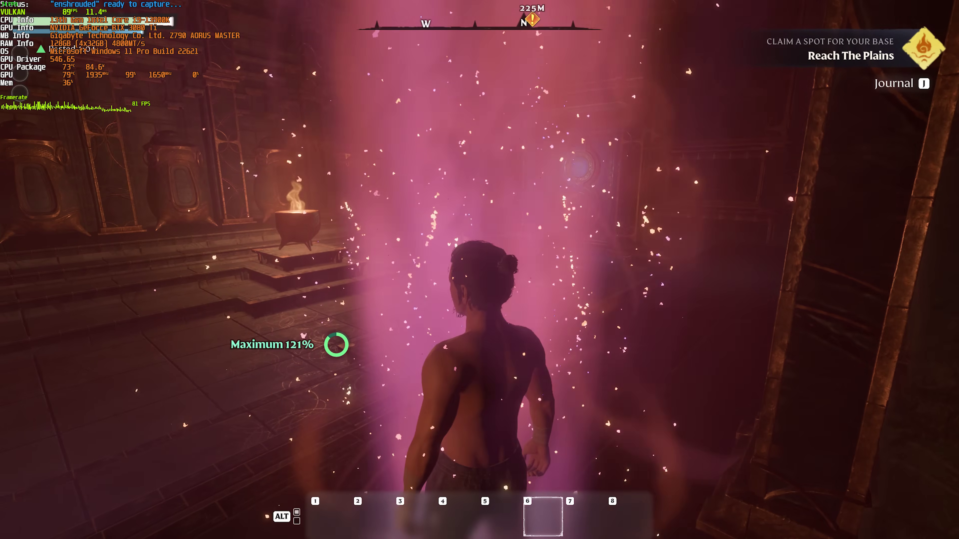
{"action": "key", "text": "w"}
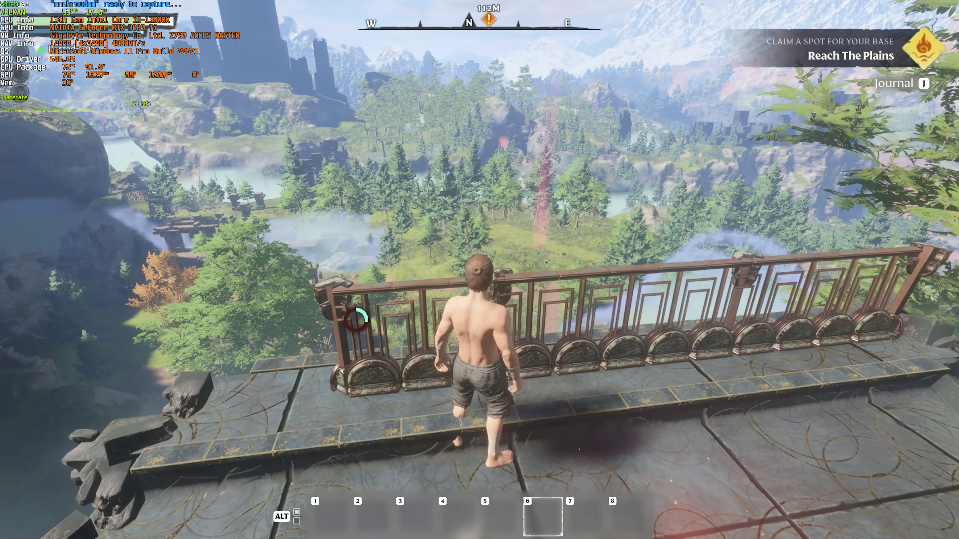
Step: Jump onto the terrace railing to view the valley, and descend the rocky cliff to the grass beside the path
{"action": "key", "text": "space"}
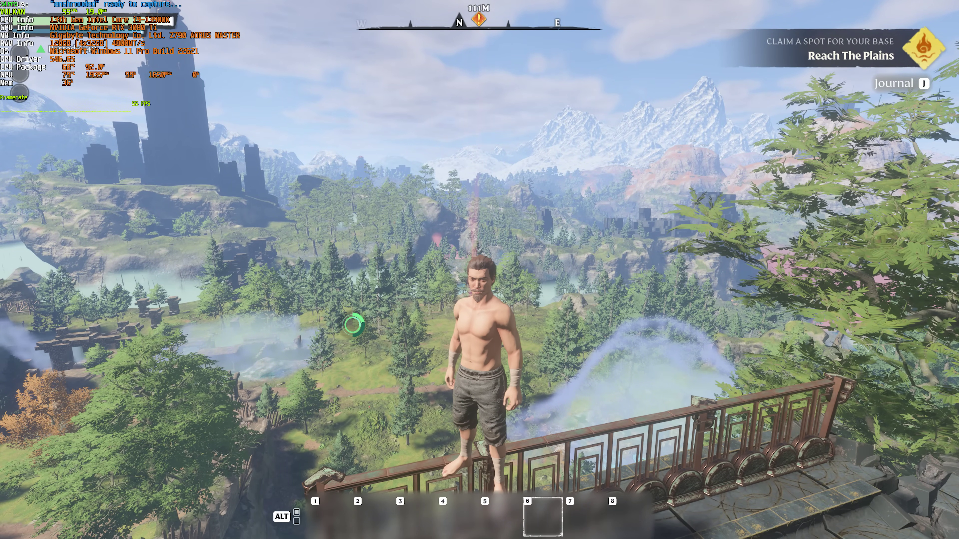
{"action": "key", "text": "s"}
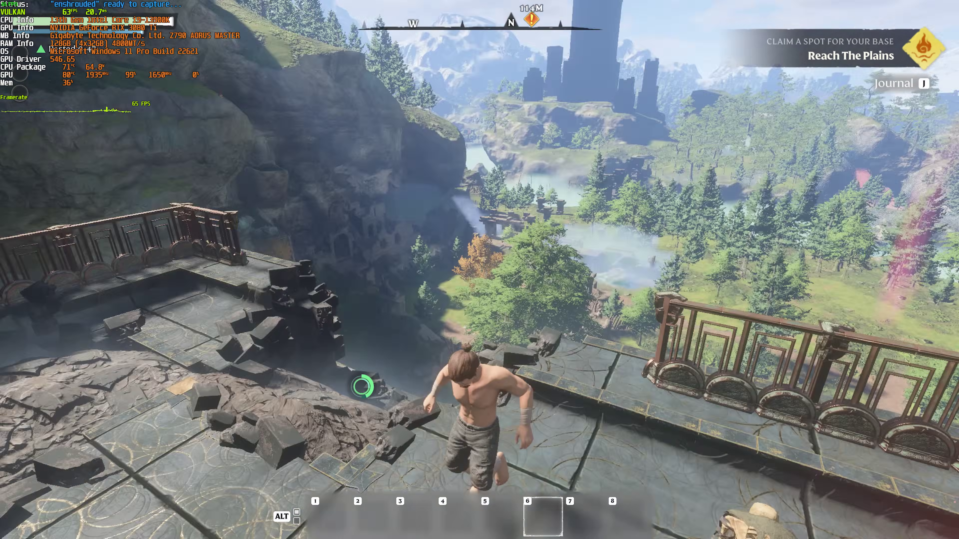
{"action": "key", "text": "w"}
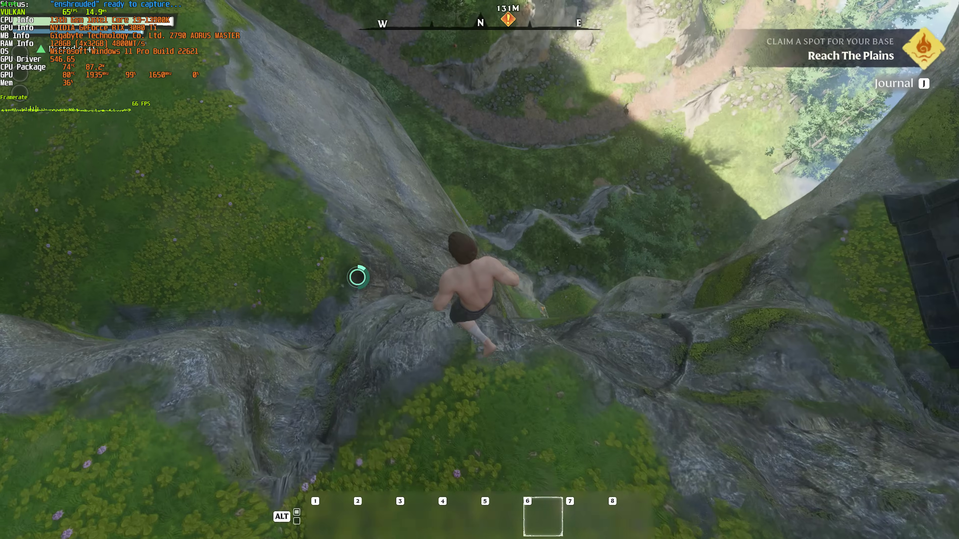
{"action": "key", "text": "w"}
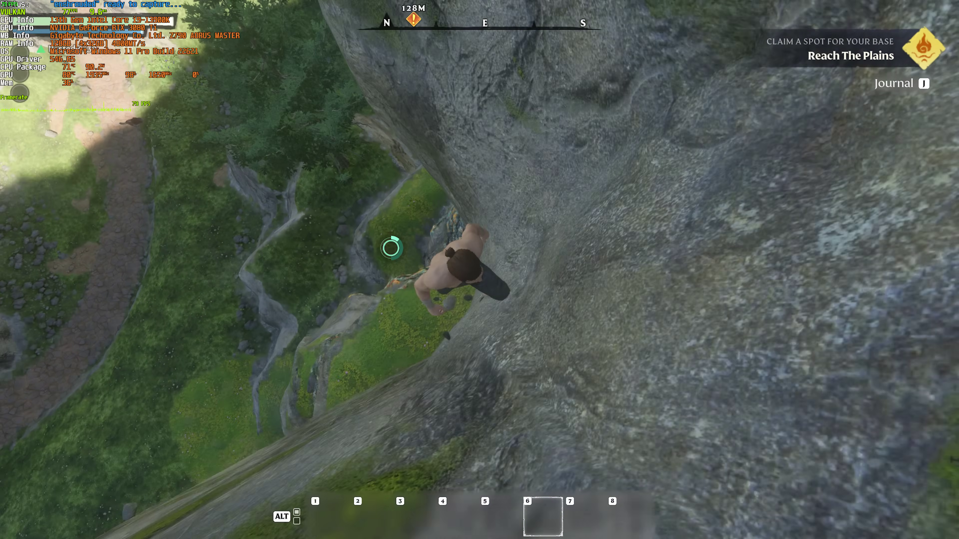
{"action": "key", "text": "w"}
{"action": "key", "text": "w"}
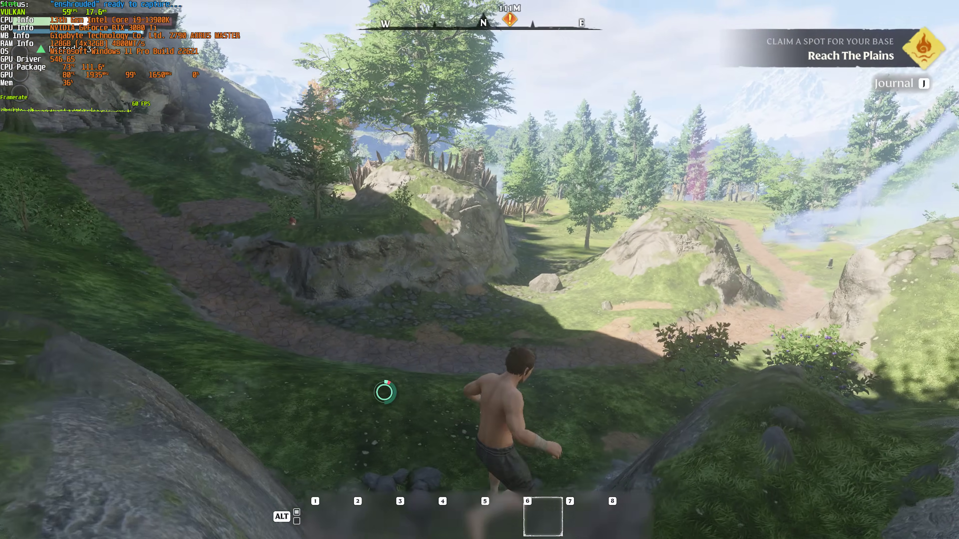
Step: Run along the stone path past the berry bush and up onto the mossy boulder to check the outdoor frame rate
{"action": "key", "text": "w"}
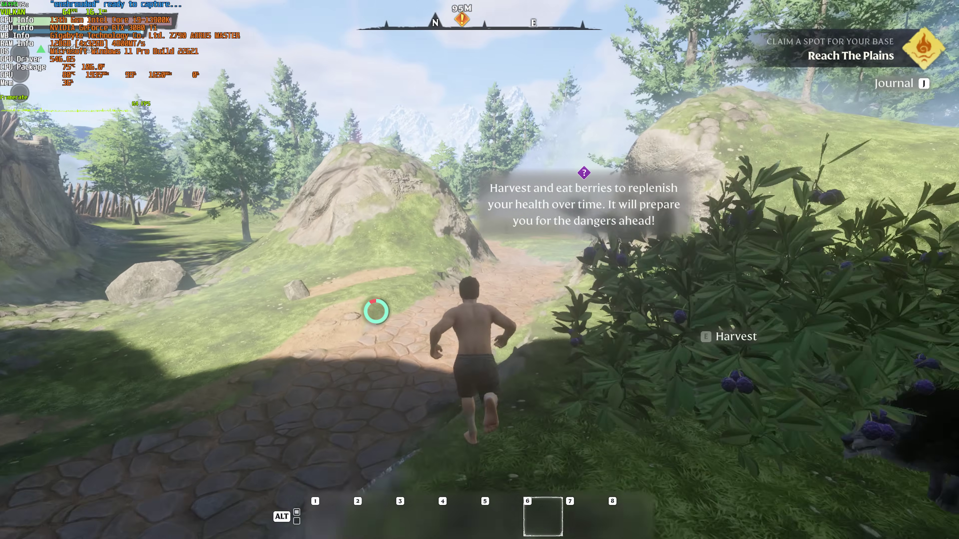
{"action": "key", "text": "w"}
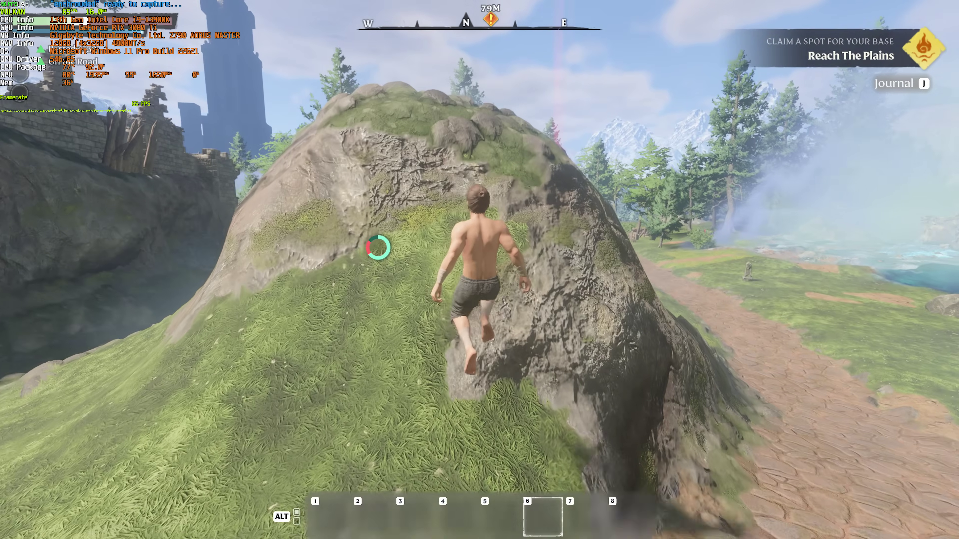
{"action": "key", "text": "w"}
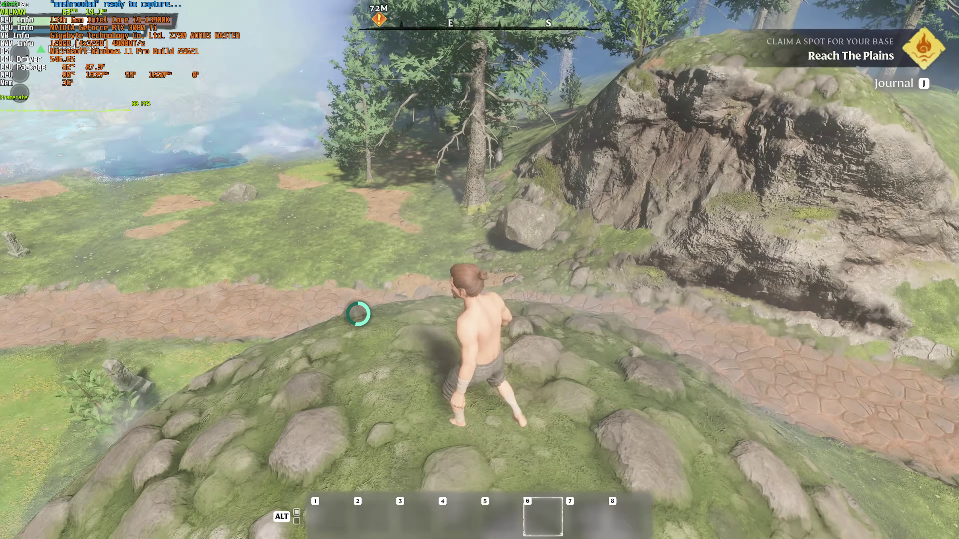